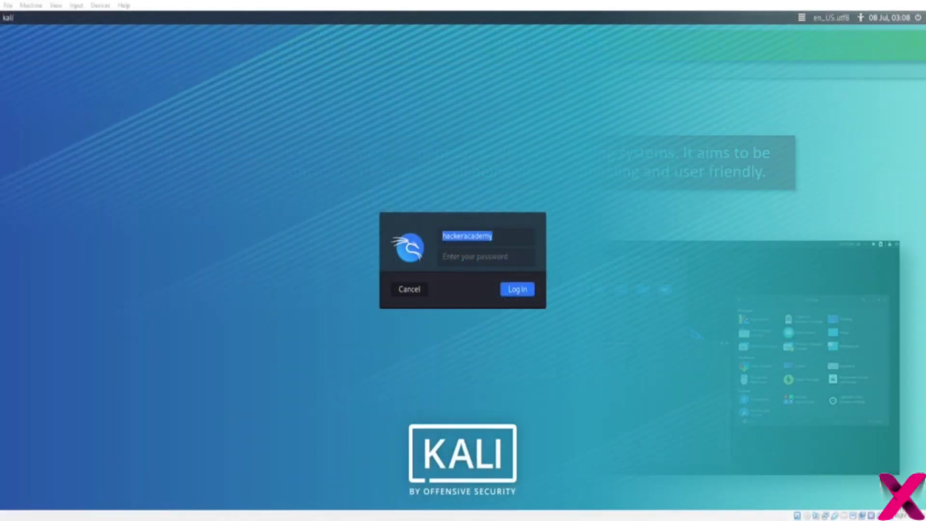
- Log in to the preselected Kali user account by entering the account password
click(480, 256)
text(******)
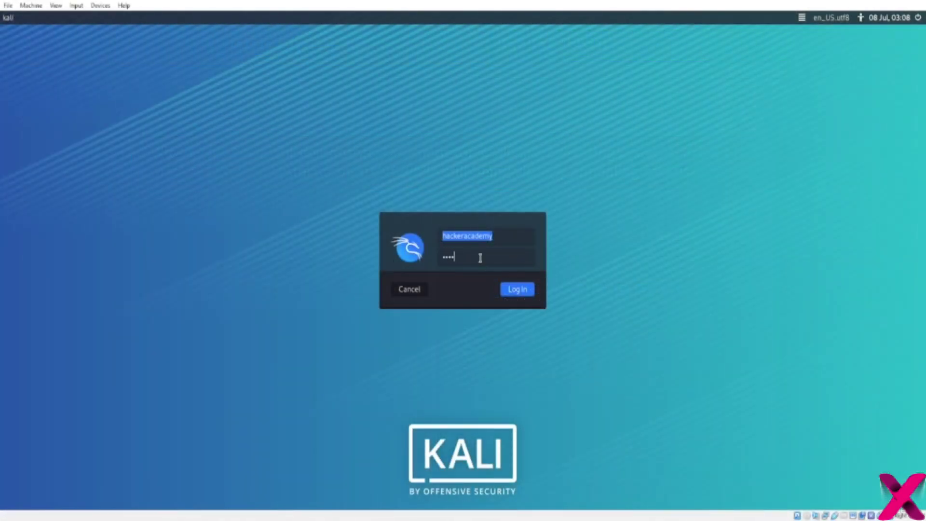
key(Return)
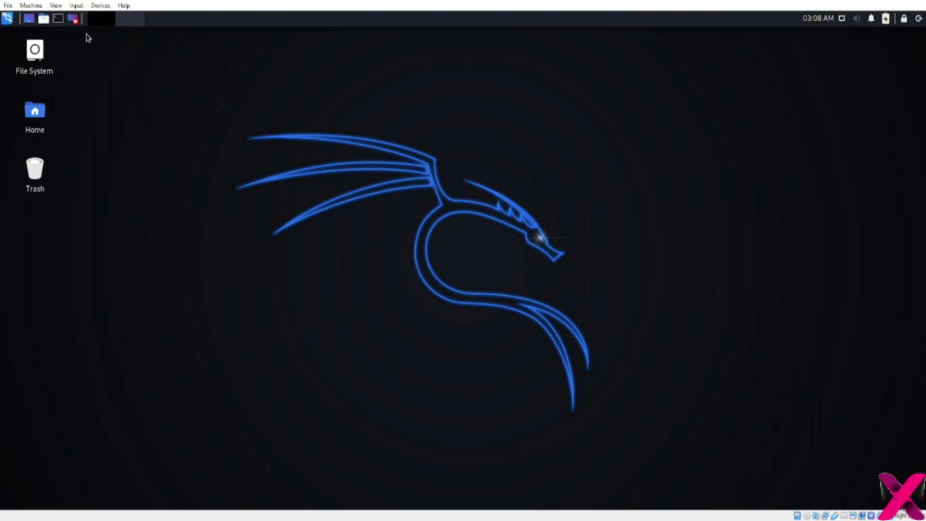
- Open a terminal window to try switching between the two workspaces, and close it
click(58, 18)
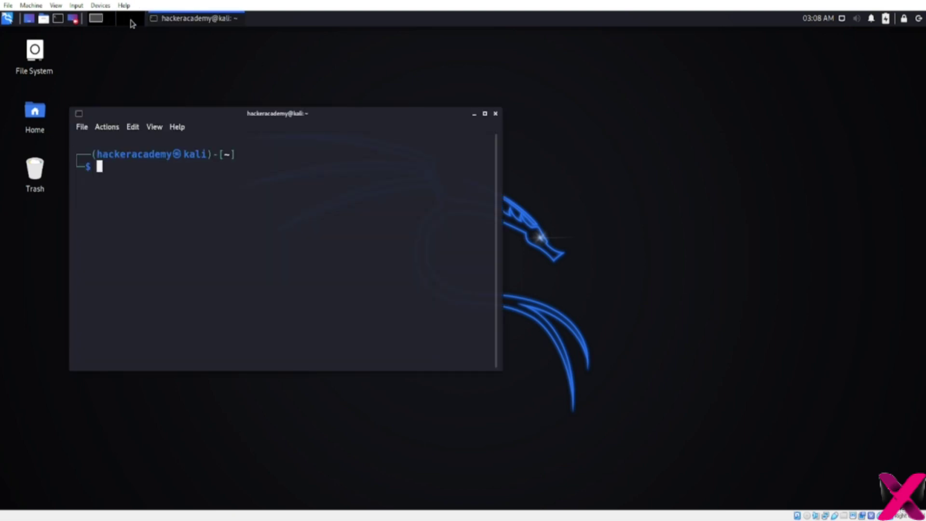
click(131, 23)
click(102, 22)
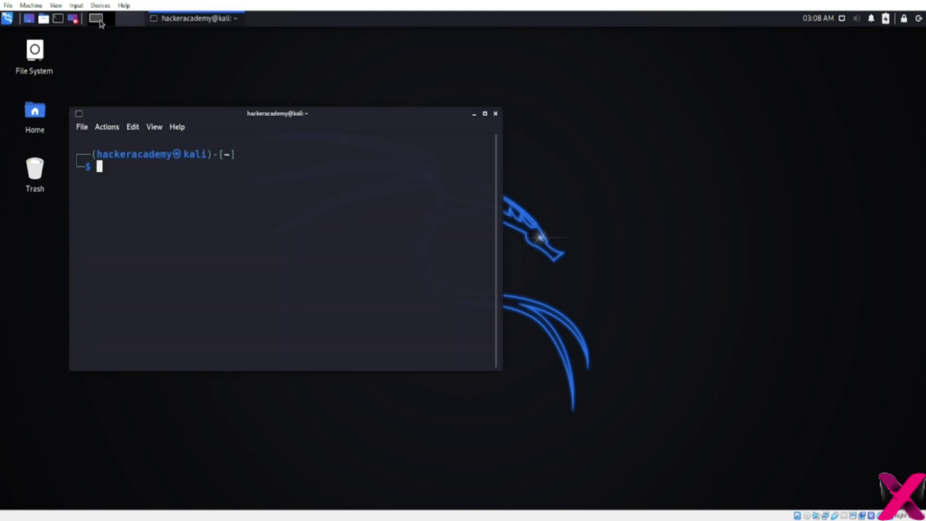
click(475, 115)
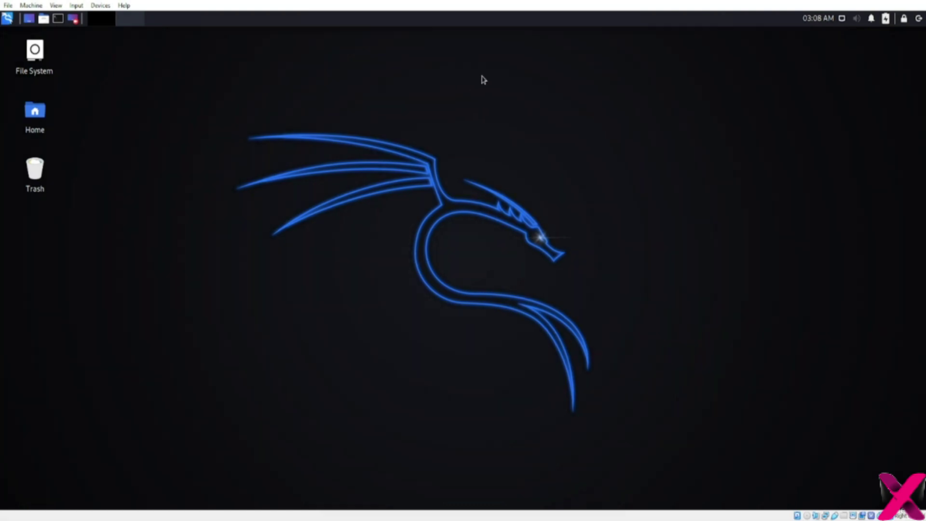
- Check the calendar, the network connection, the notification log and the battery status of the desktop
click(813, 19)
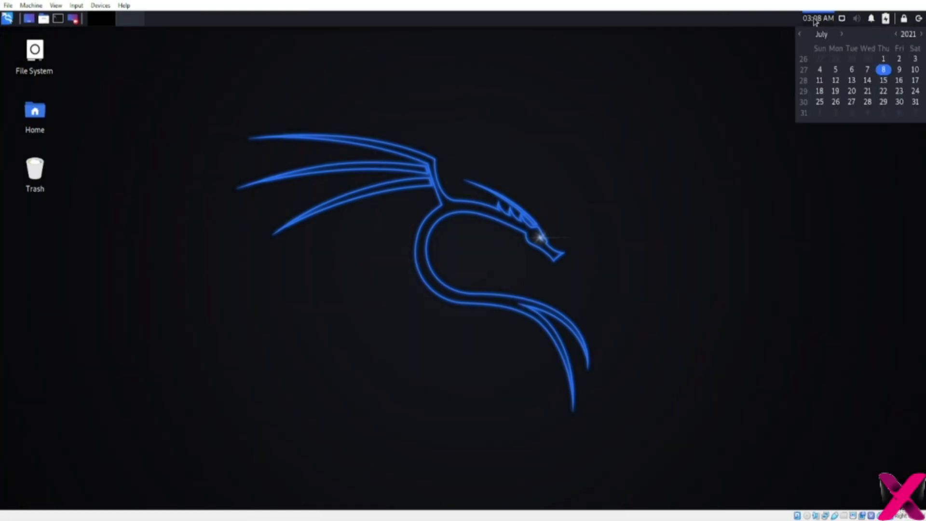
click(843, 19)
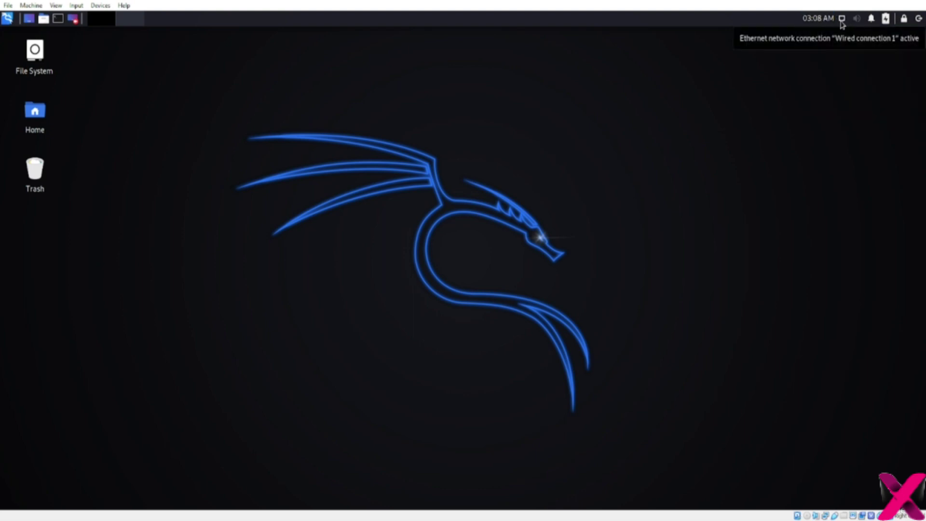
click(844, 20)
click(844, 20)
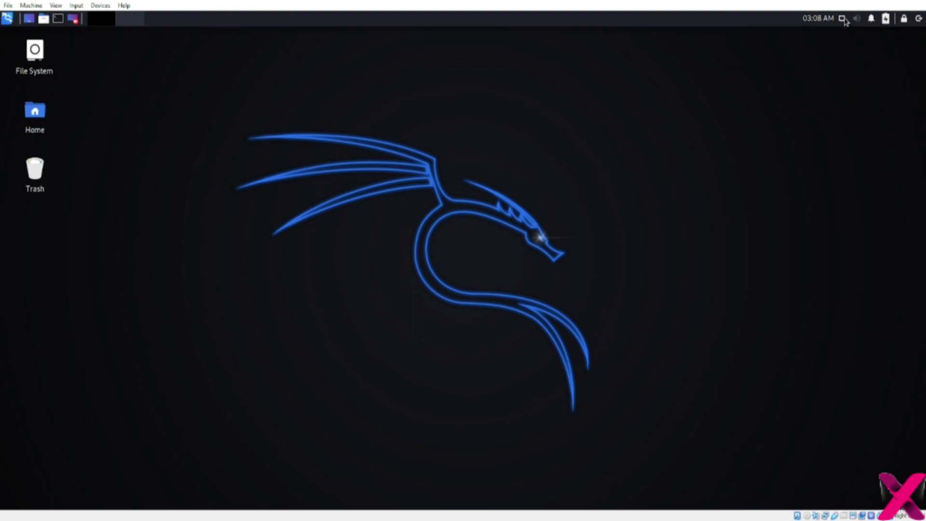
click(872, 19)
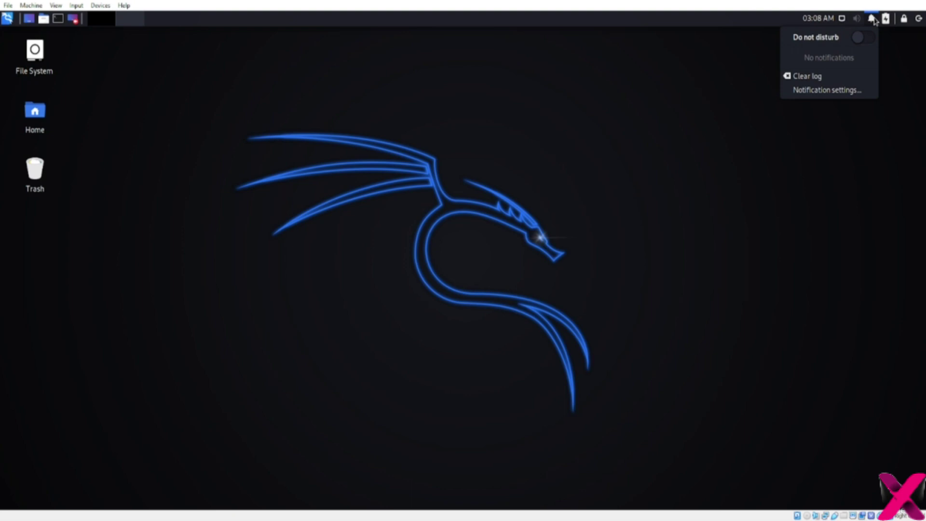
click(872, 19)
click(886, 19)
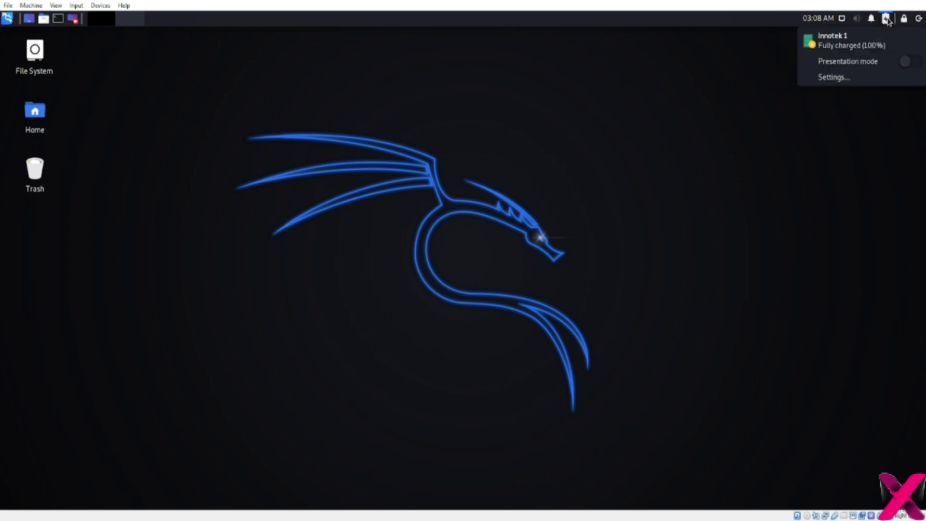
click(887, 20)
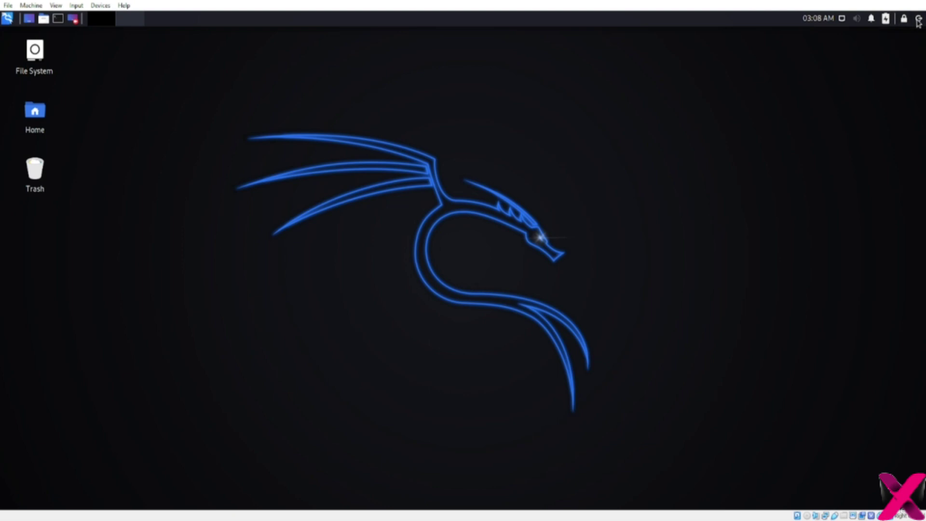
- View the session's log-out, restart and shut-down options, and cancel without choosing any
click(916, 19)
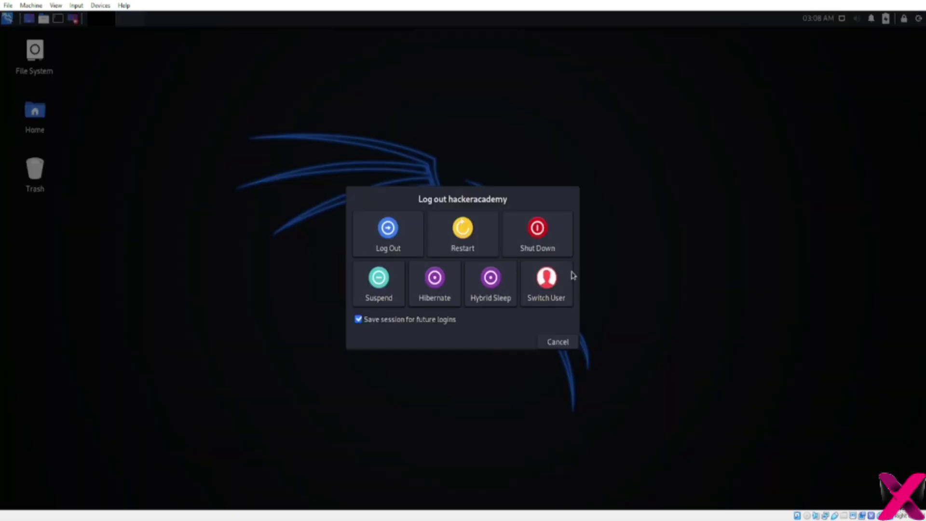
click(554, 341)
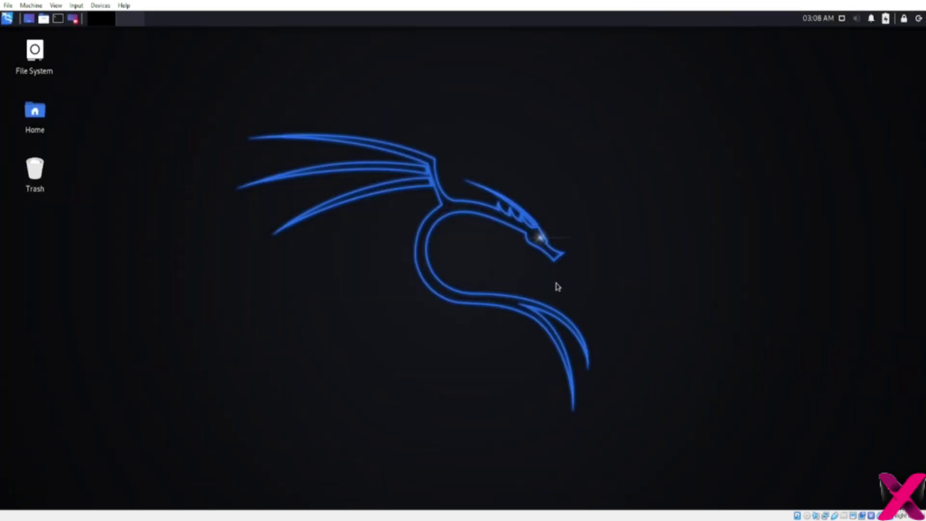
- Browse the installed tools by category, including Social Engineering, Reporting and Information Gathering, and look through the list of all applications
click(7, 19)
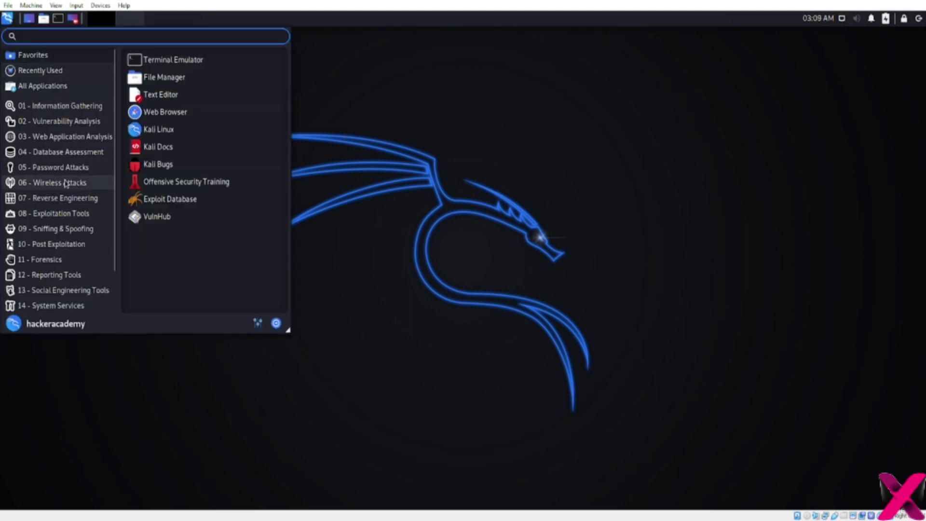
scroll(63, 183, down, 1)
scroll(77, 272, up, 1)
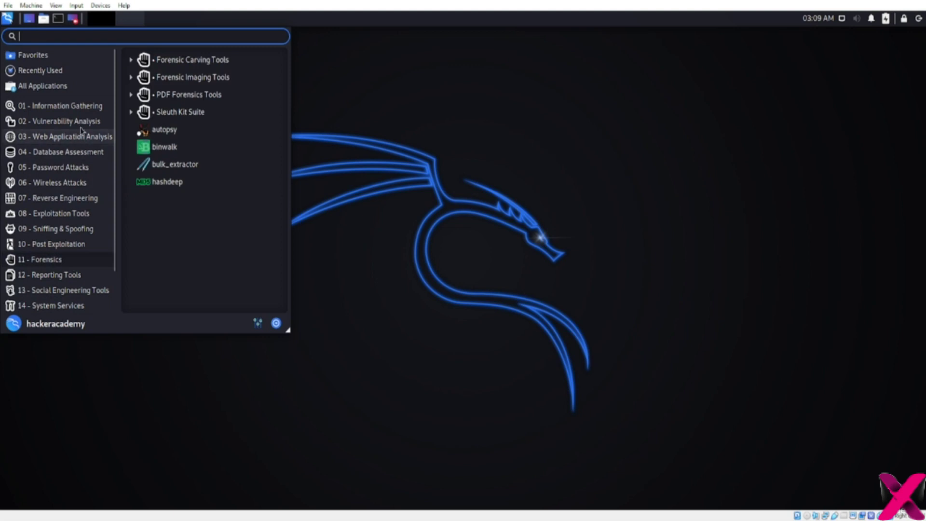
click(87, 290)
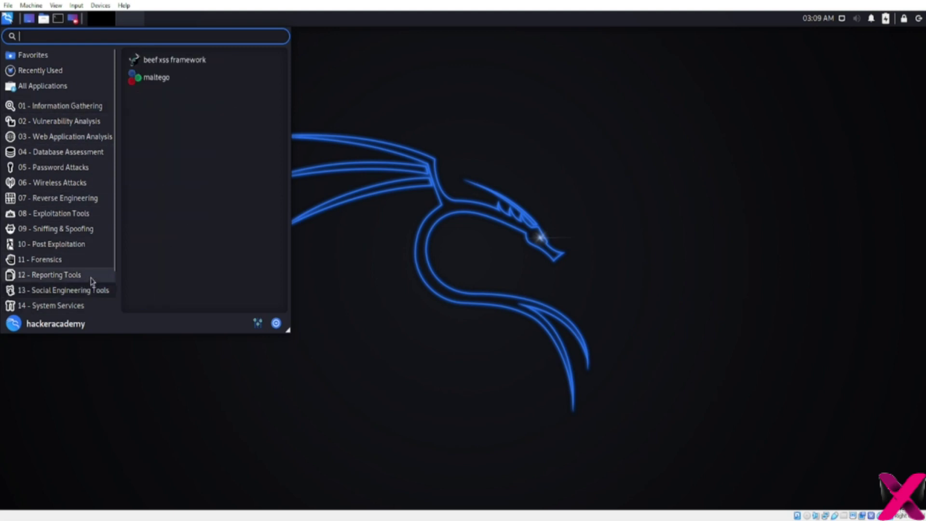
click(87, 275)
click(70, 106)
click(73, 87)
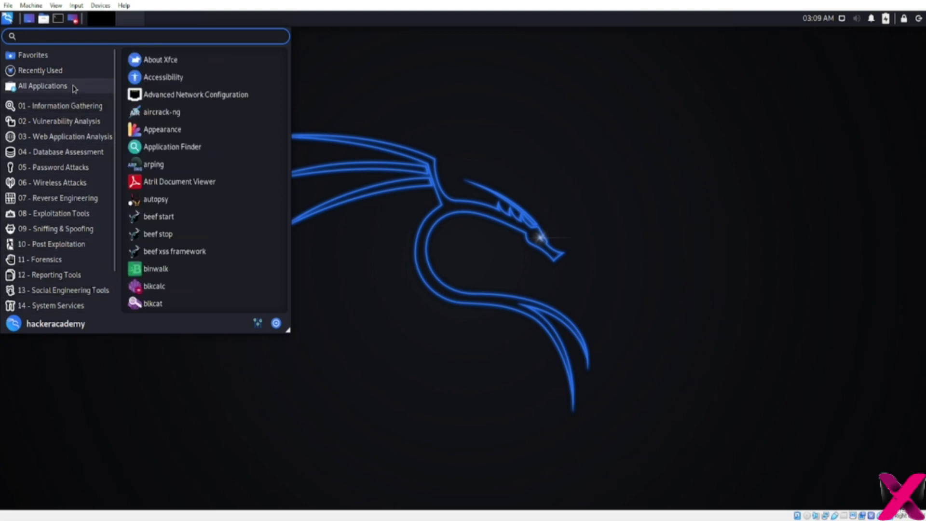
scroll(196, 97, down, 15)
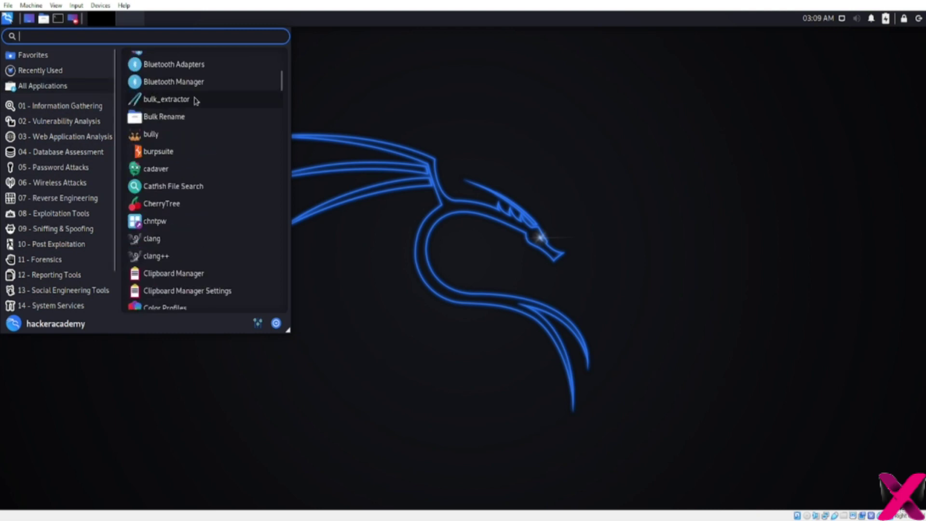
drag(281, 118, 280, 60)
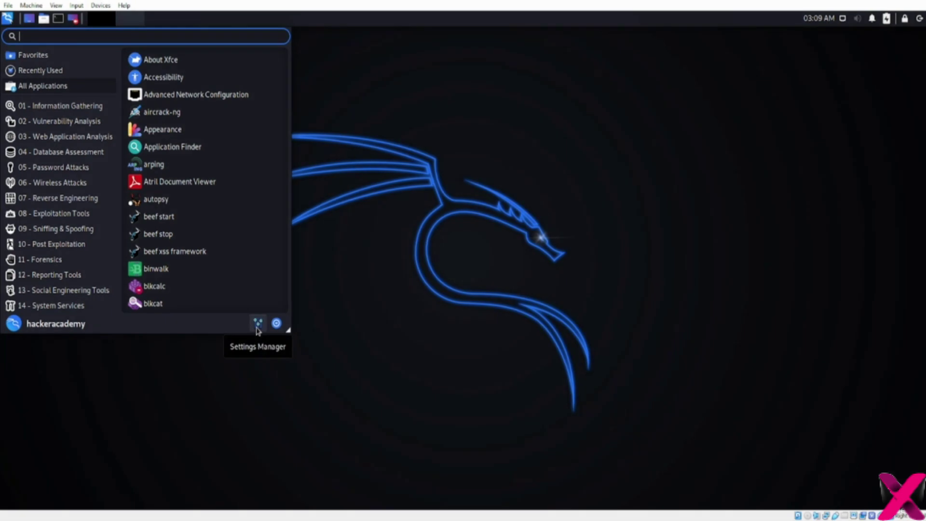
- Open the Settings Manager and look through its Personal, Hardware, System and Other sections
click(256, 324)
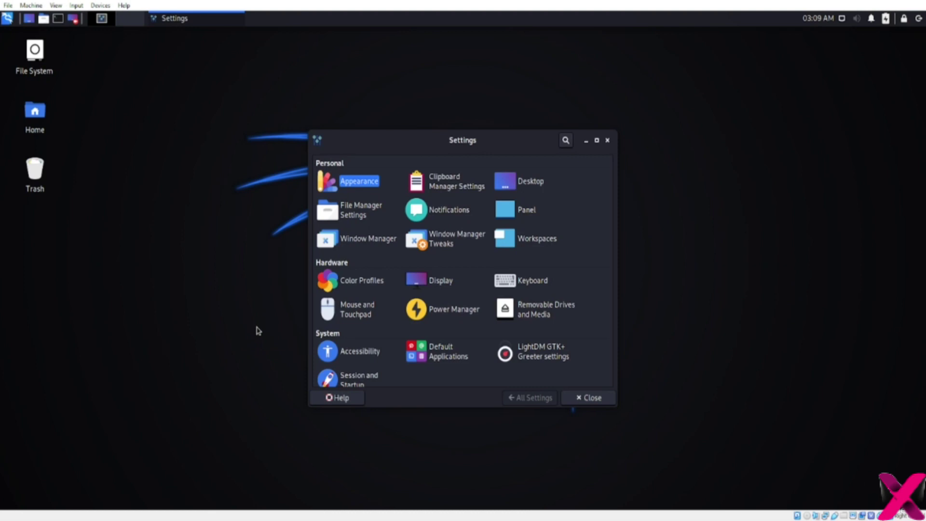
scroll(475, 307, down, 3)
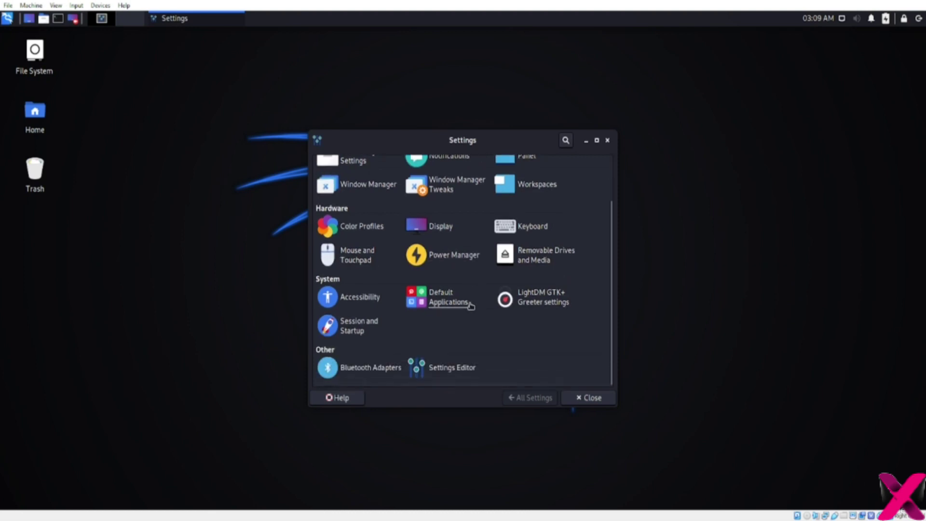
scroll(471, 306, up, 3)
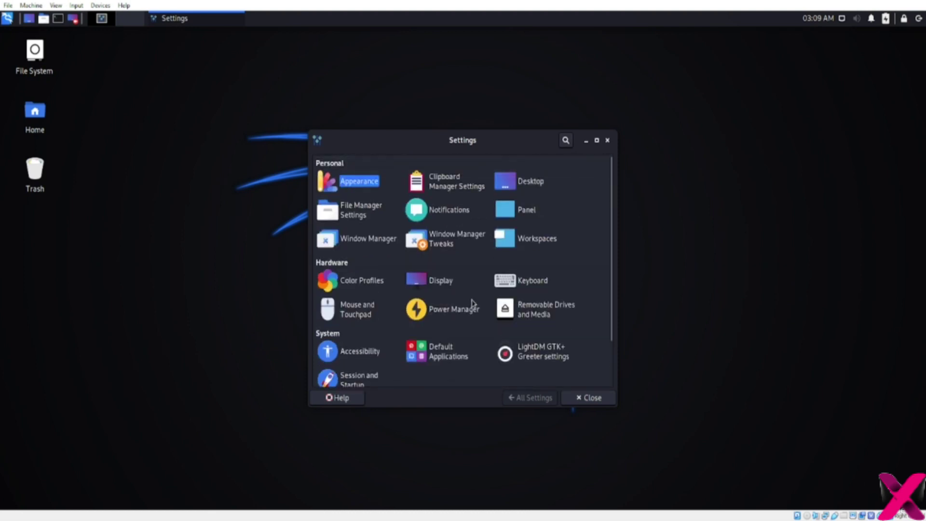
scroll(472, 304, down, 3)
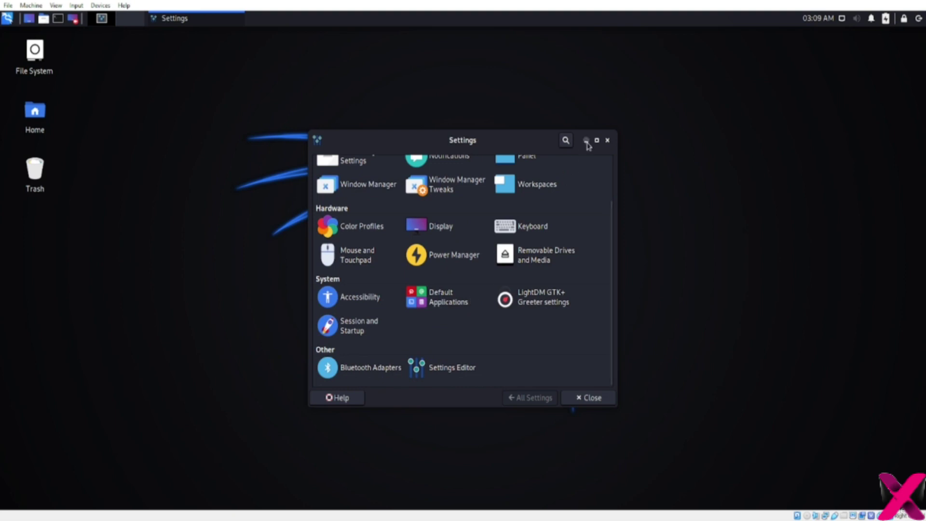
- Move the Settings window aside, try hiding and restoring all windows, and minimize Settings
drag(522, 142, 662, 97)
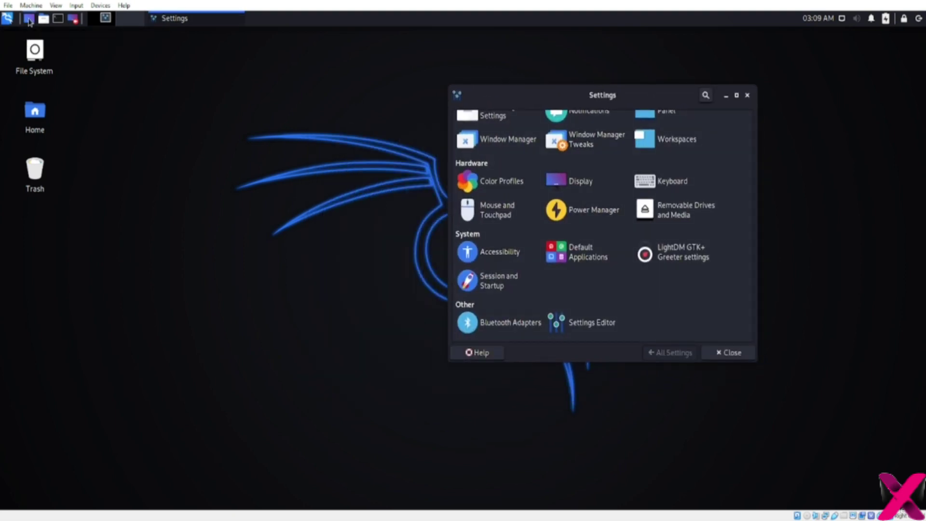
click(29, 20)
click(29, 19)
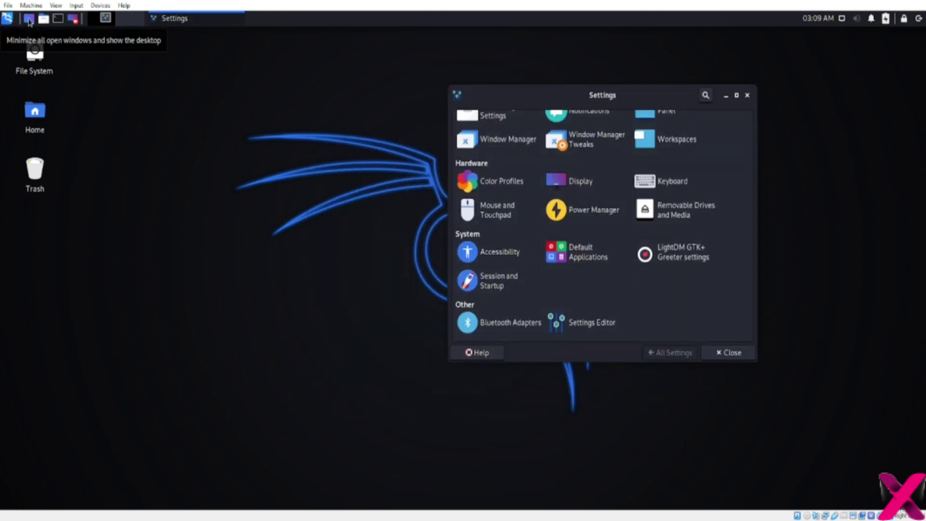
click(725, 96)
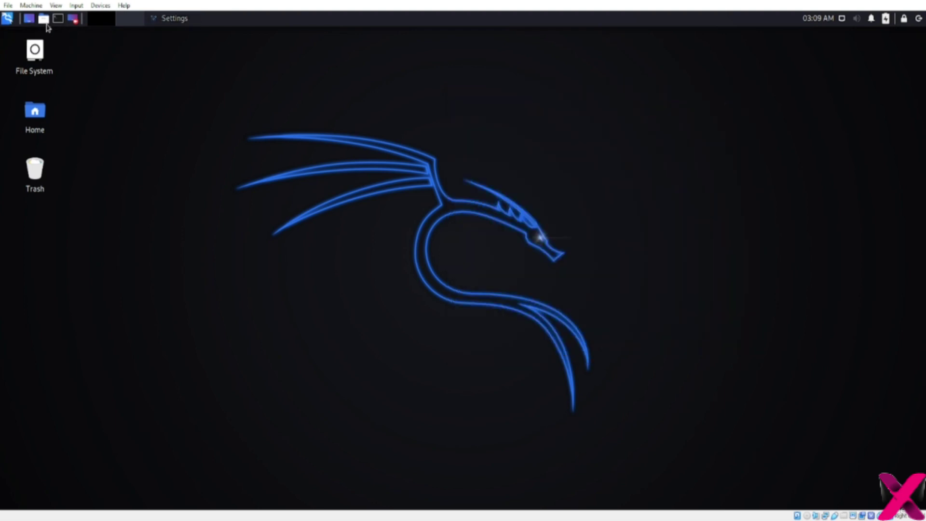
- Look through the home directory shortcuts, open the Desktop folder in the file manager, and close it
click(44, 19)
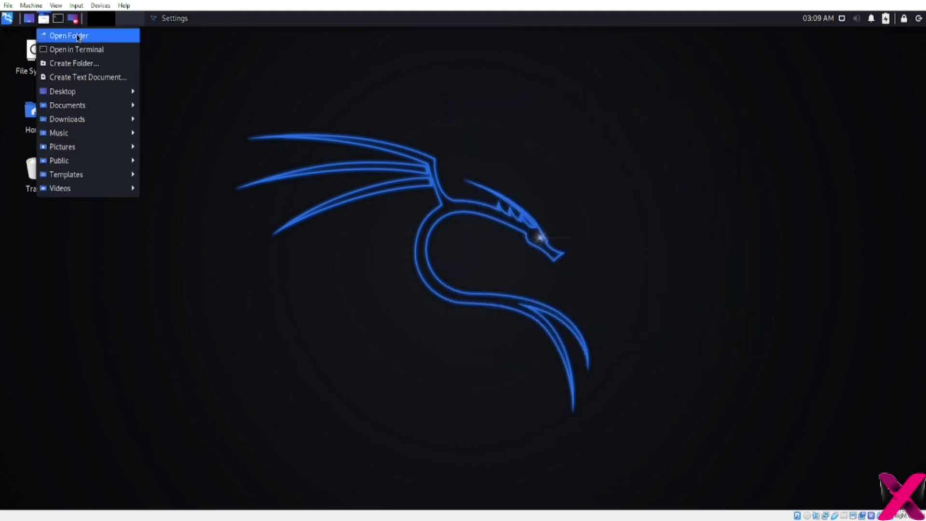
mouse_move(99, 120)
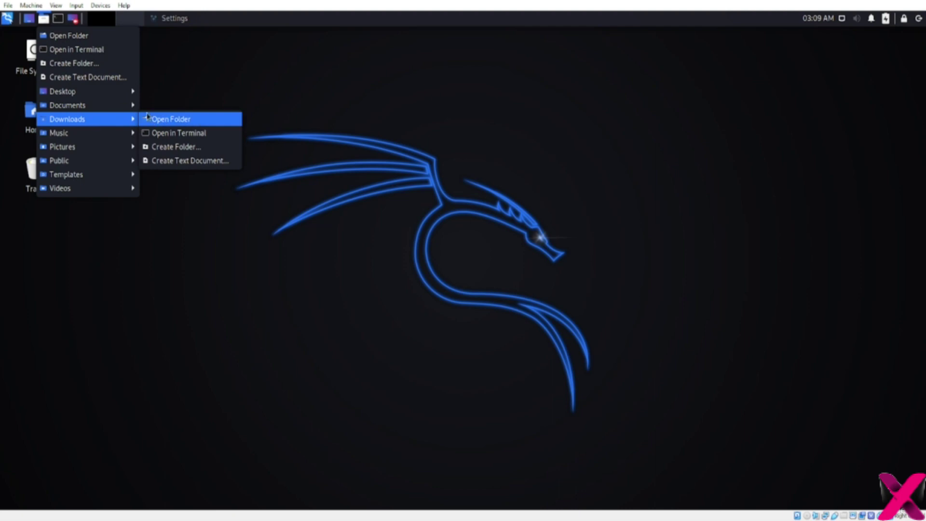
mouse_move(100, 91)
click(160, 92)
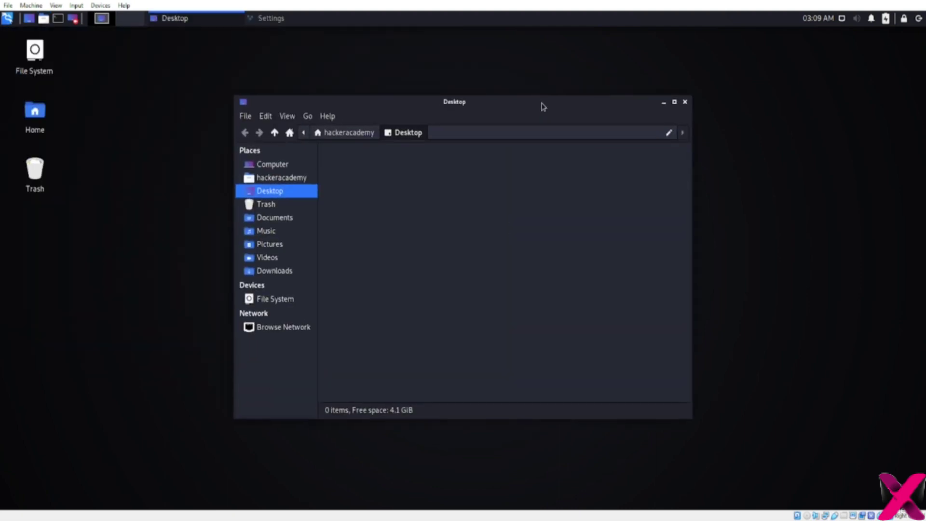
click(684, 102)
- Open a terminal and leave it minimized, and launch the Kazam screen recorder
click(58, 19)
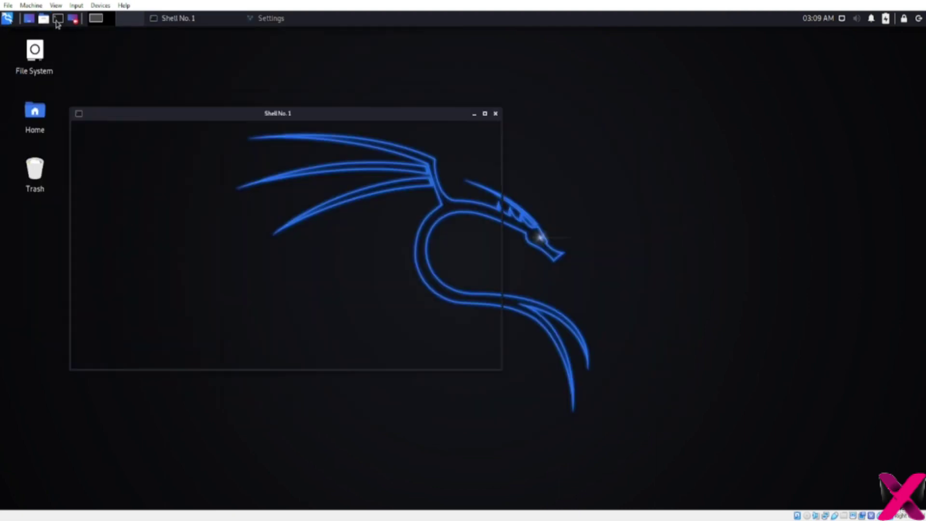
click(585, 126)
click(73, 19)
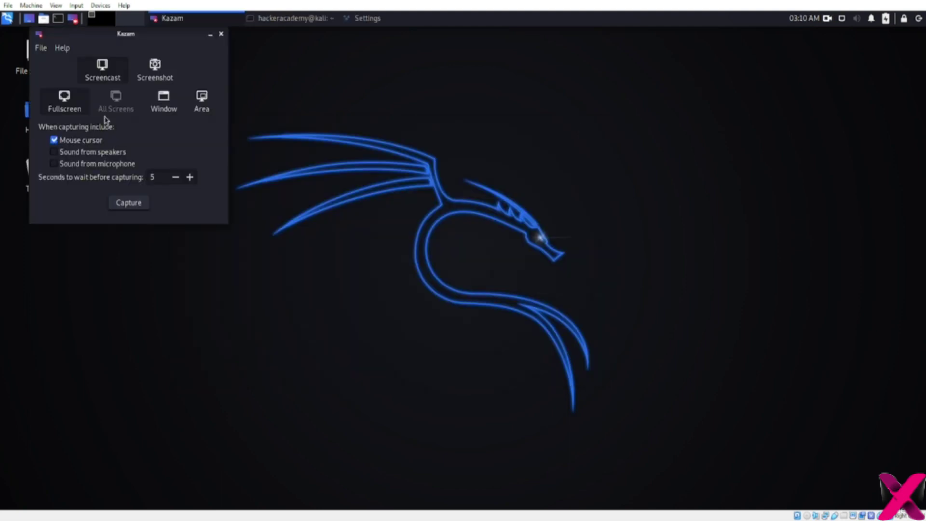
- Try Kazam's Window and Area capture modes, marking a rectangular region over the dragon's wing on the wallpaper
click(163, 101)
click(382, 182)
click(201, 101)
drag(305, 136, 421, 198)
key(Return)
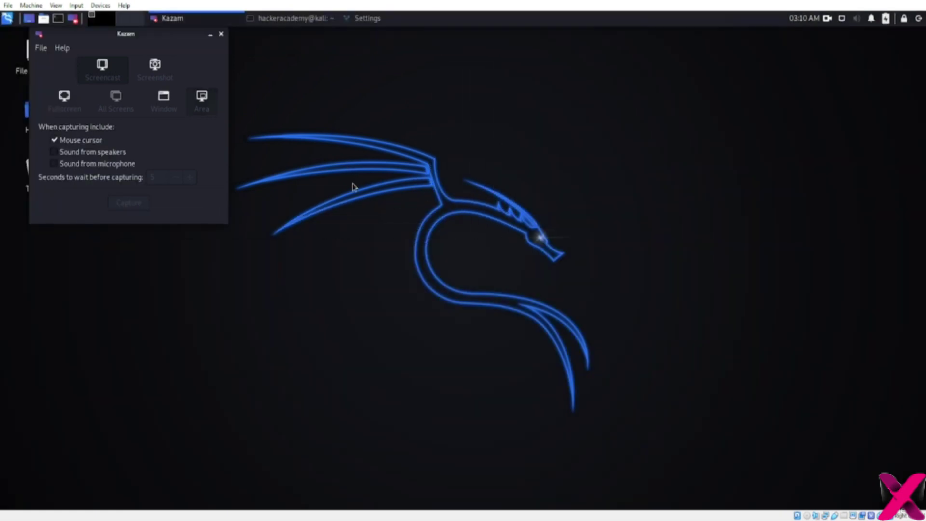
- Switch Kazam back and forth between Screenshot and Screencast, ending on Screencast
click(154, 72)
click(118, 75)
click(154, 72)
click(102, 71)
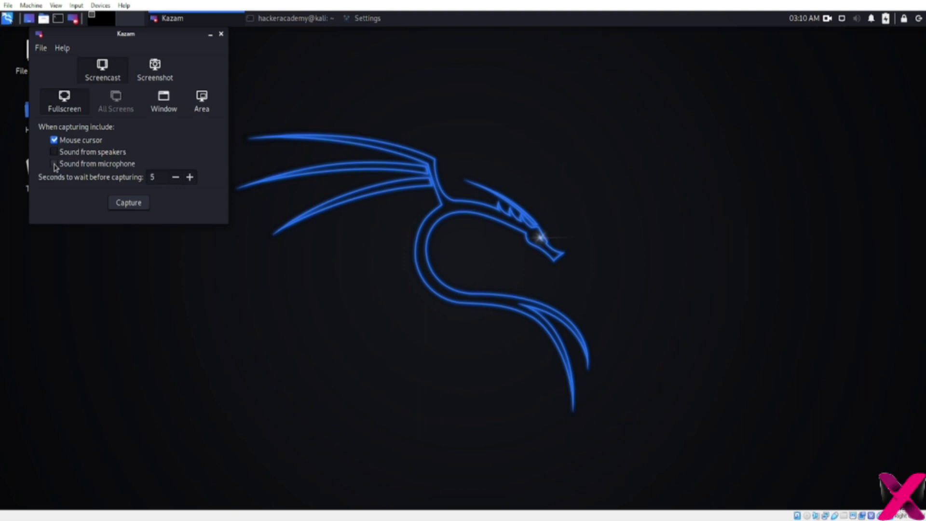
- Toggle Kazam's option for including sound from speakers on and back off
click(54, 152)
click(54, 153)
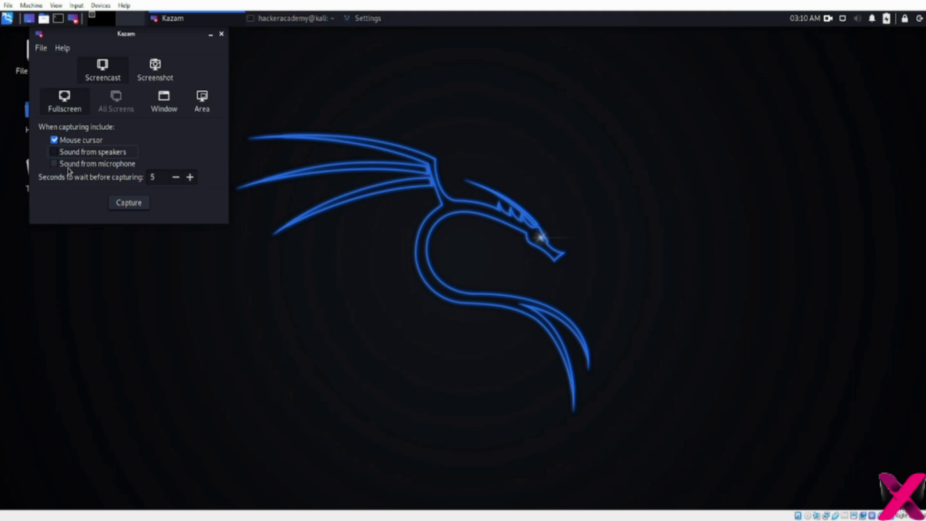
click(396, 188)
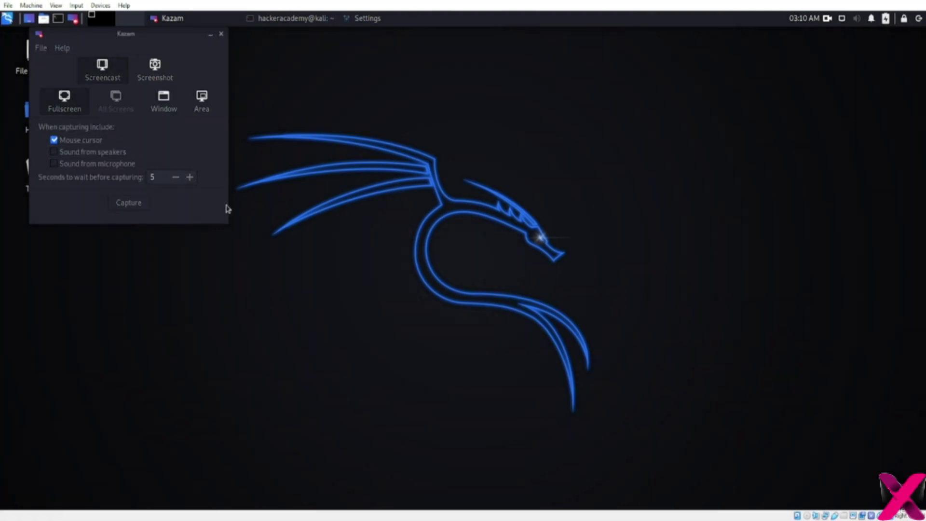
- Close Kazam, open the desktop settings and look through the Menus, Icons and Background options
click(221, 33)
right_click(502, 279)
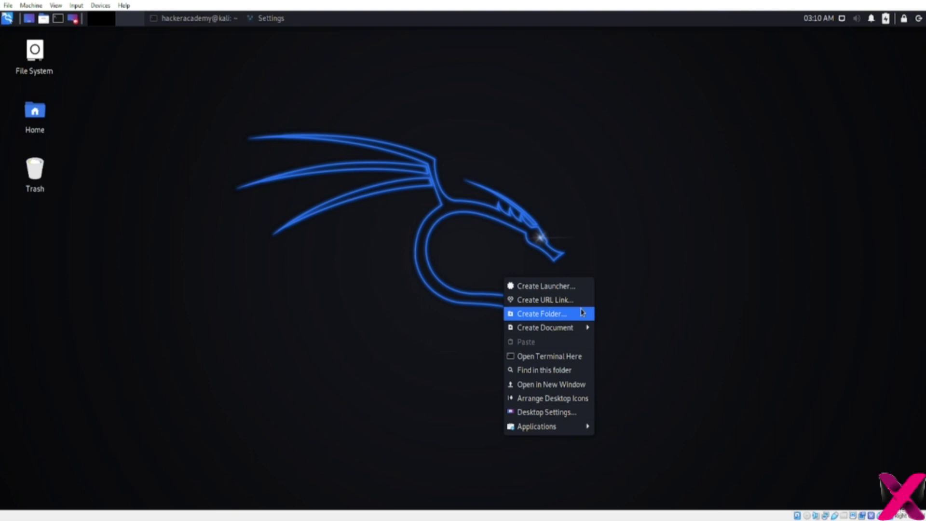
mouse_move(584, 329)
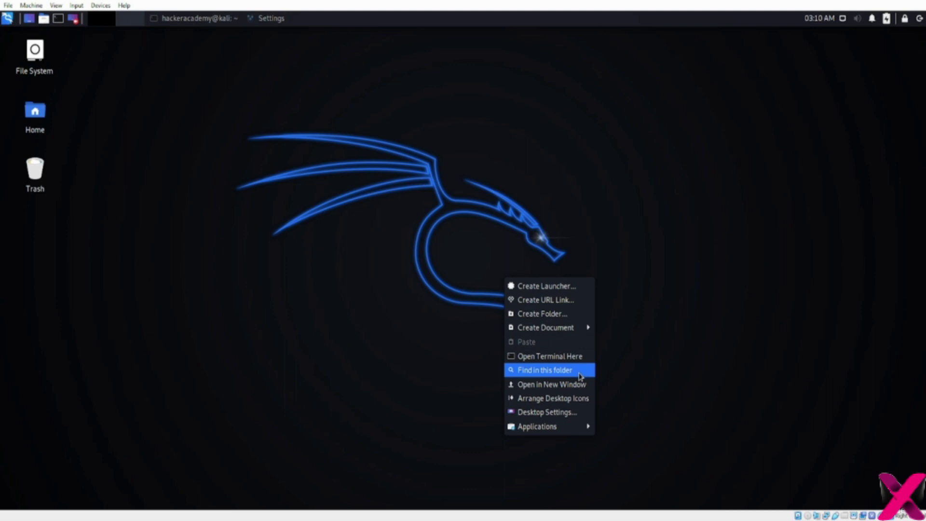
click(576, 413)
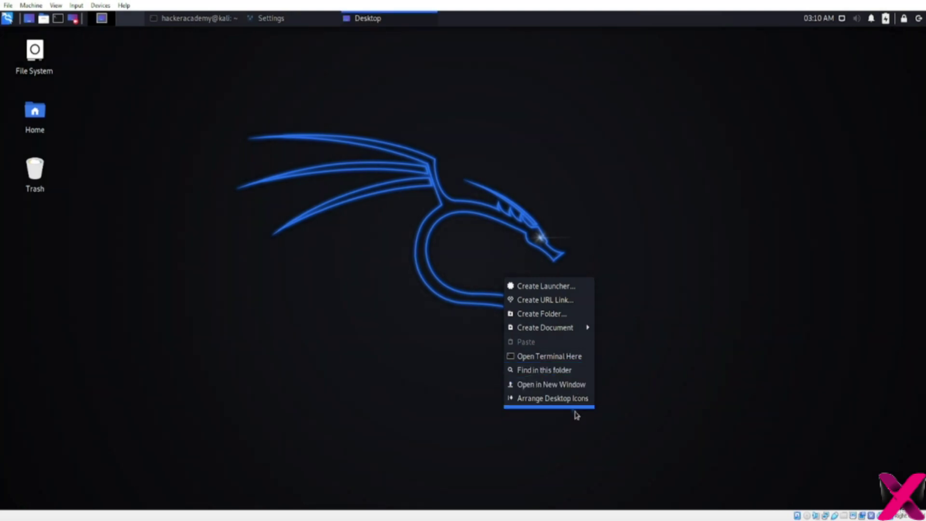
click(395, 111)
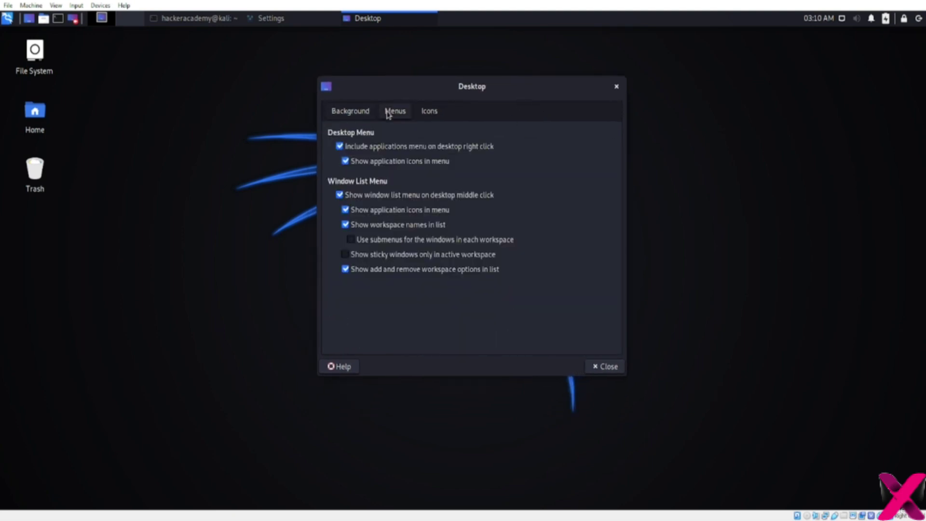
click(429, 111)
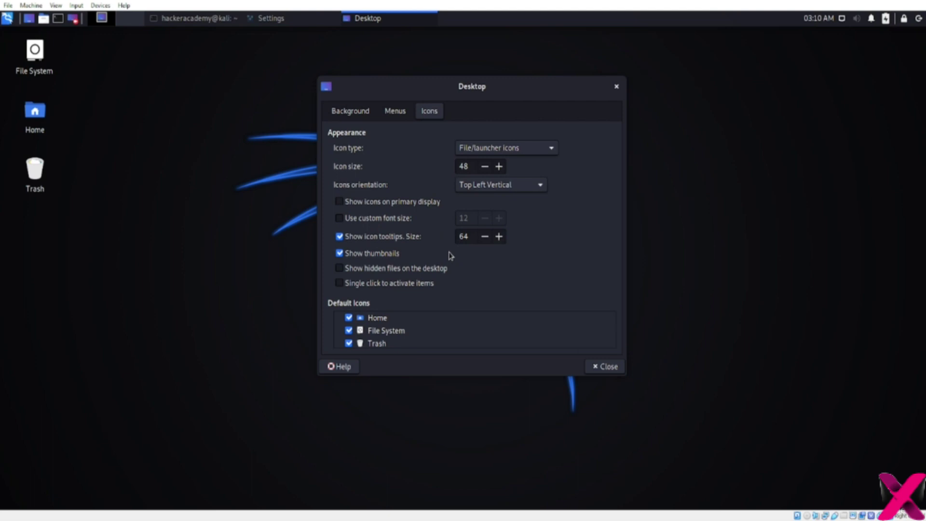
click(351, 111)
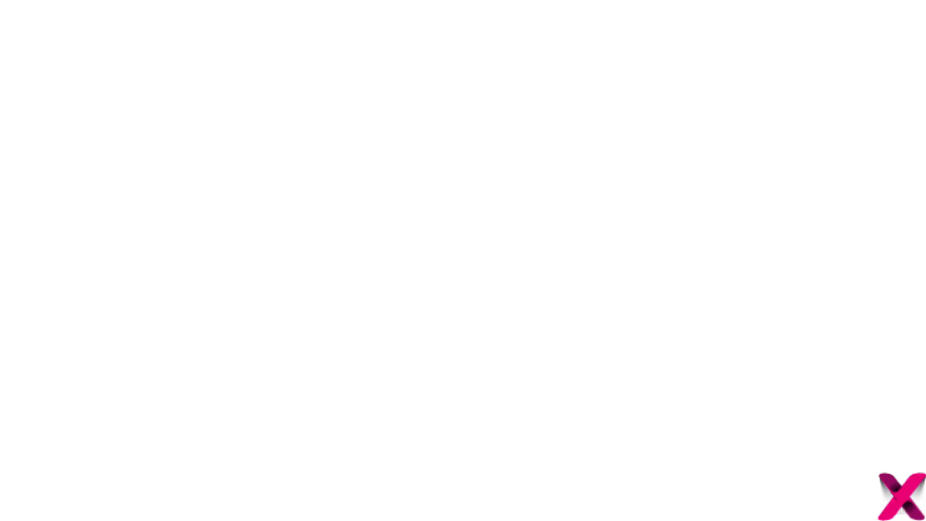
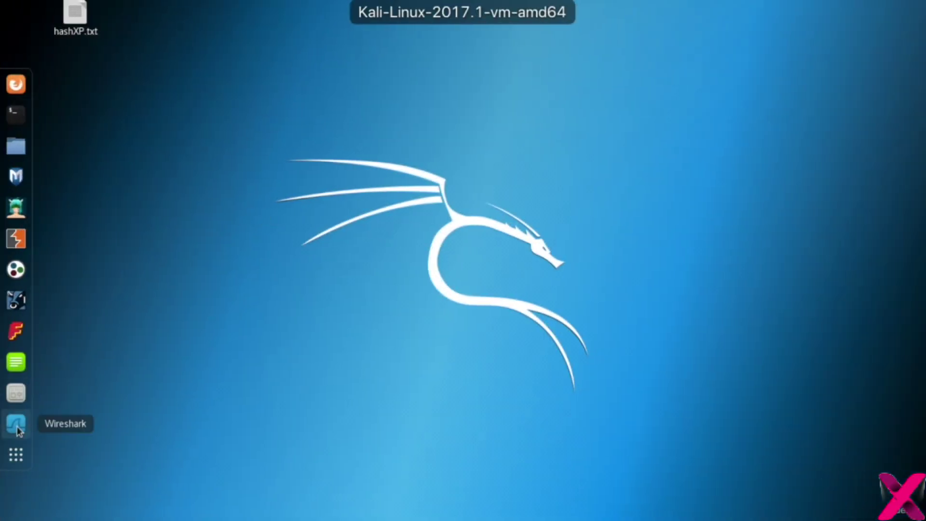
- Open a terminal and launch Wireshark with the command wireshark
click(16, 454)
click(178, 97)
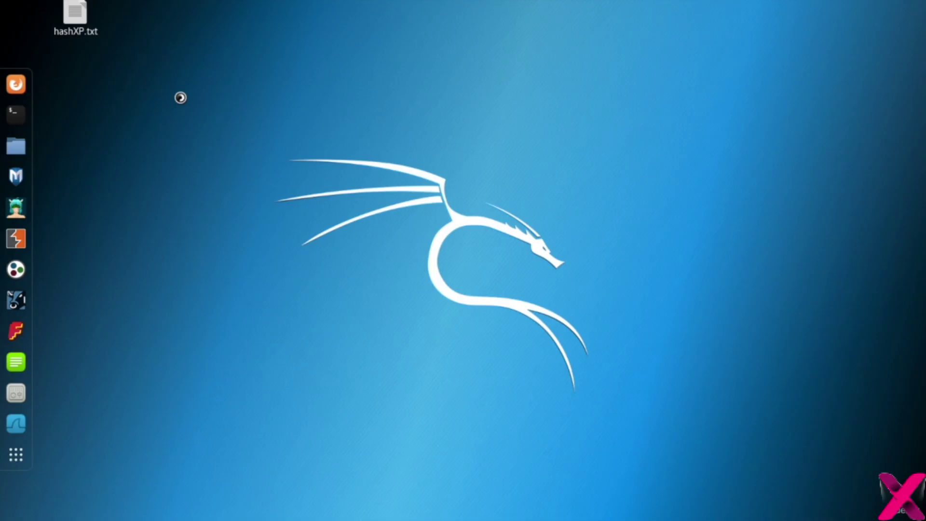
text(wireshark)
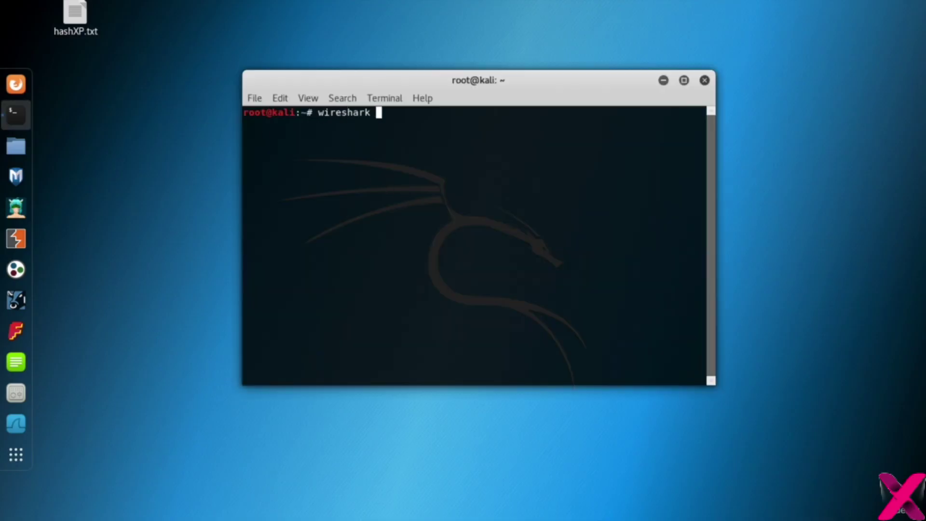
key(Return)
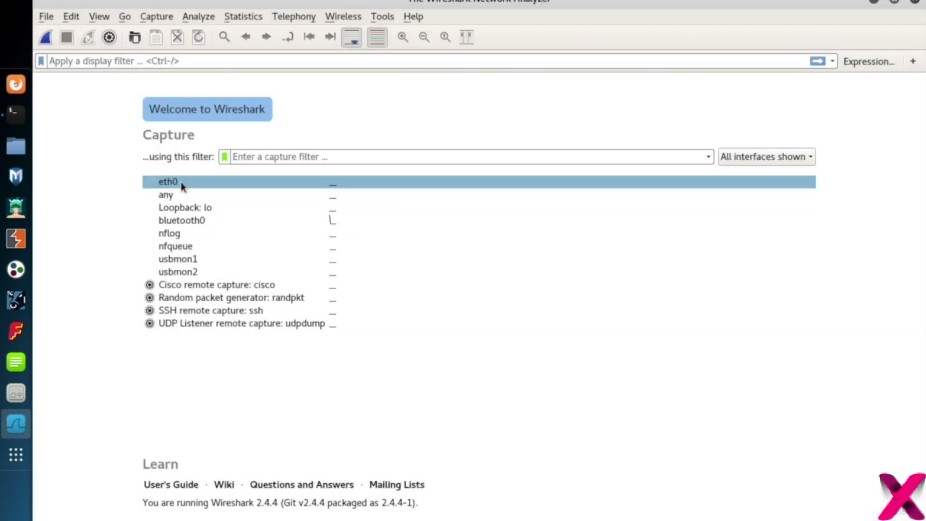
- Open a second terminal window and list the network interfaces with ifconfig
click(16, 114)
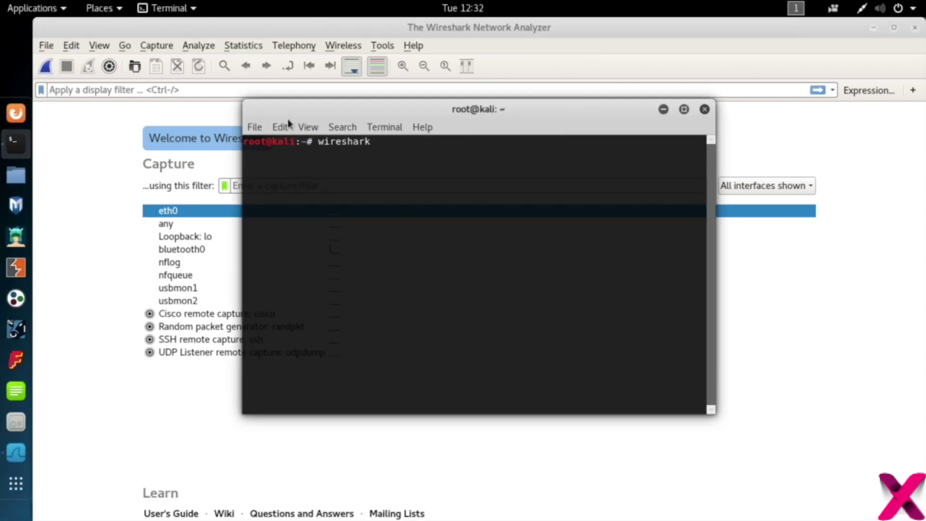
click(164, 7)
click(187, 54)
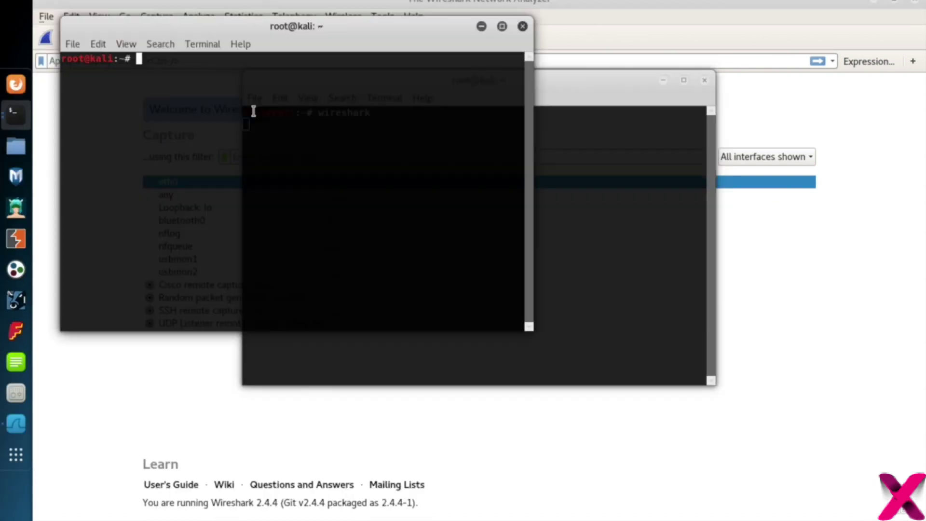
text(ifconfig)
key(Return)
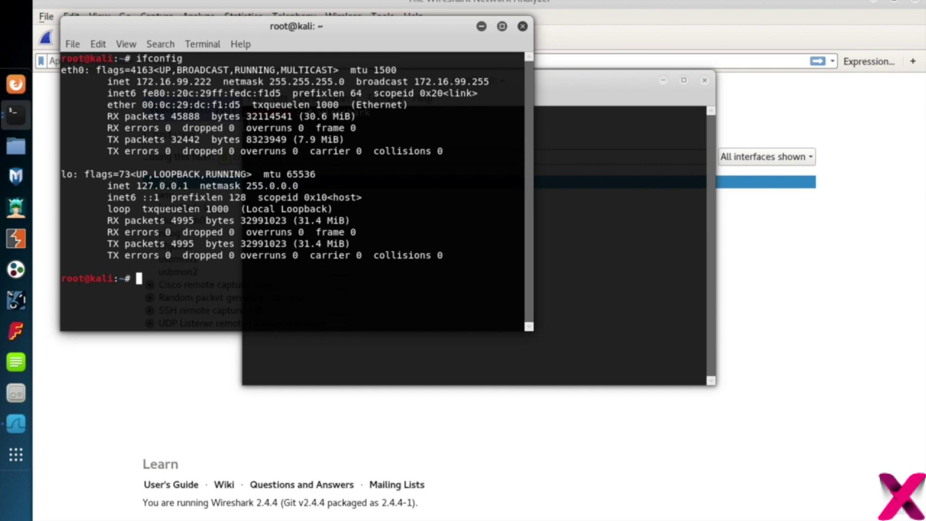
- Highlight the eth0 interface name in the ifconfig output, and start a Wireshark capture on eth0
double_click(72, 70)
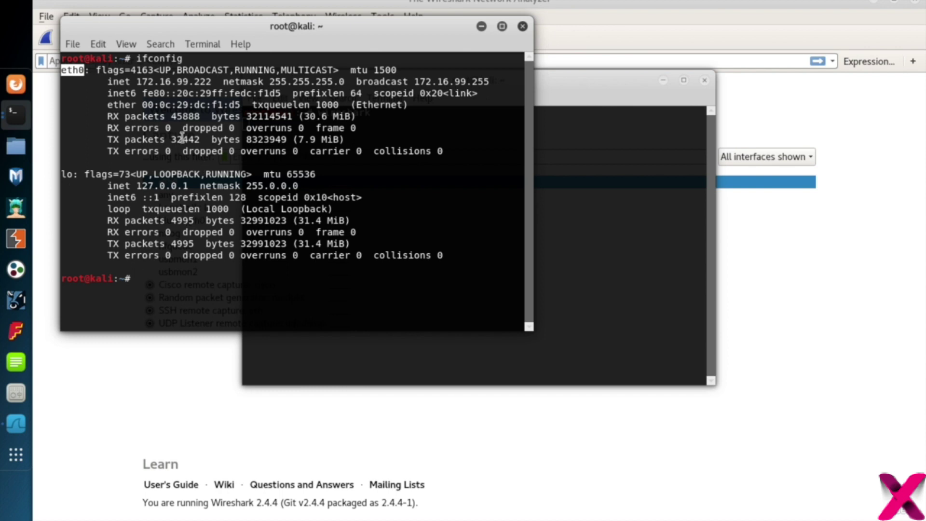
click(84, 67)
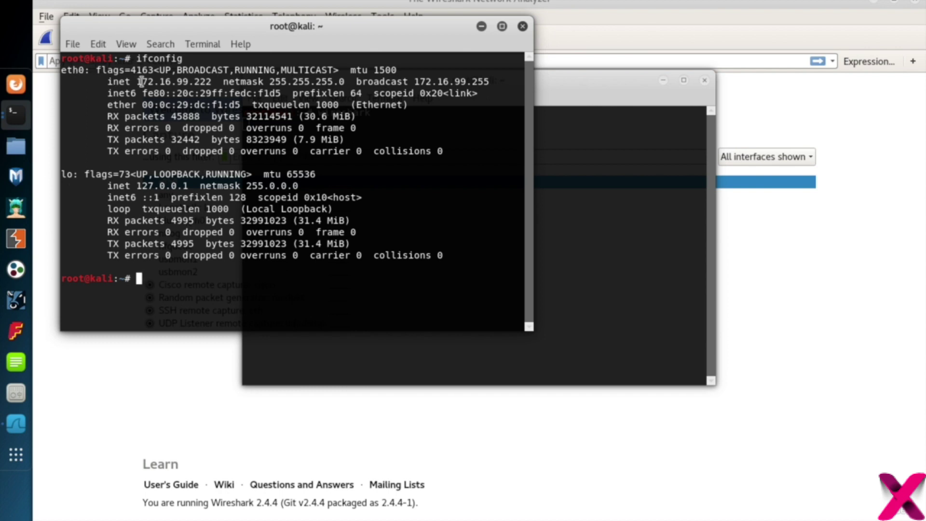
double_click(83, 70)
key(alt+Tab)
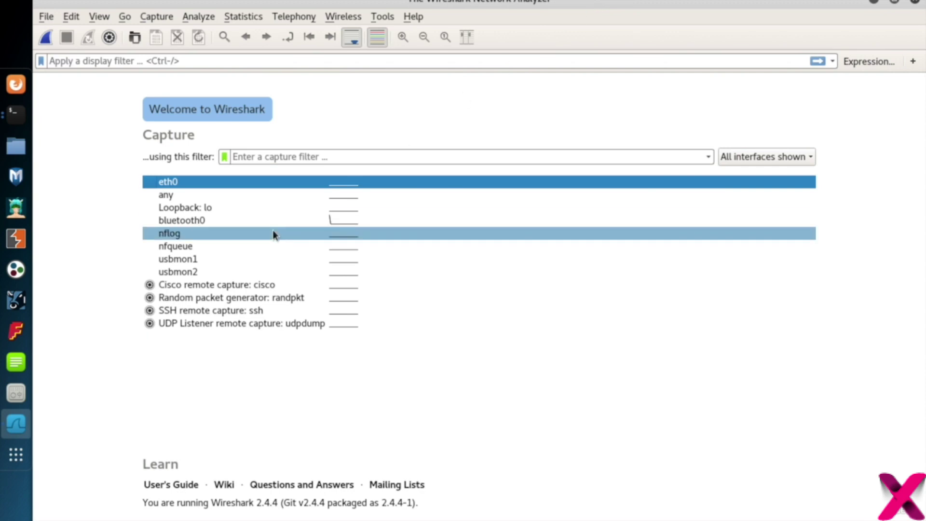
double_click(170, 182)
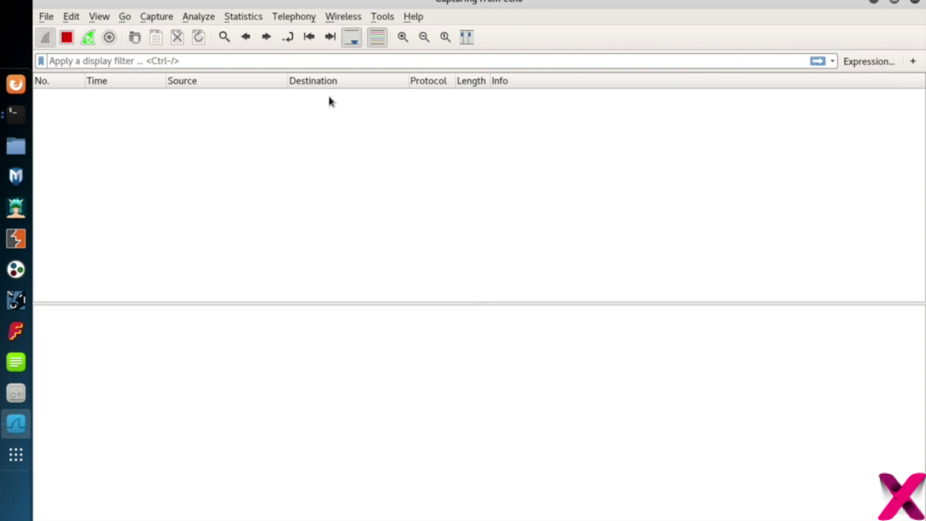
click(16, 84)
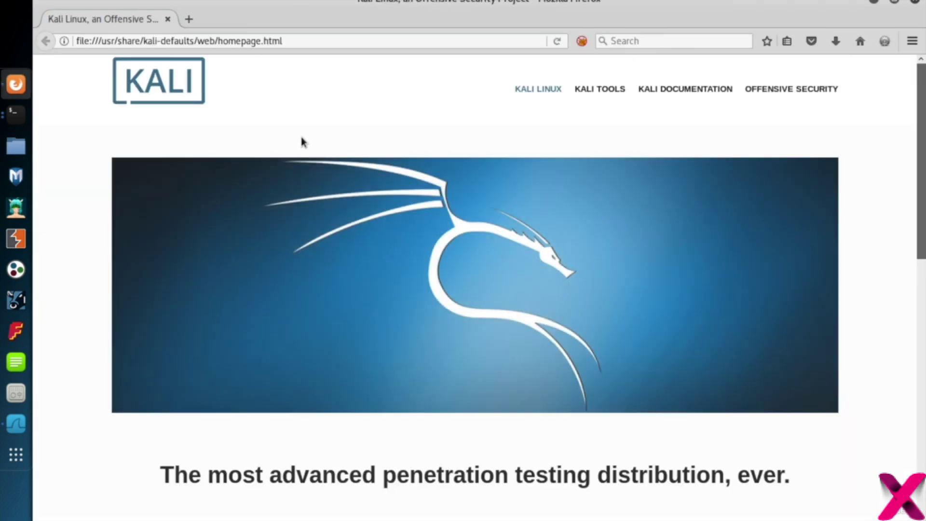
click(294, 43)
text(http://www.hacke)
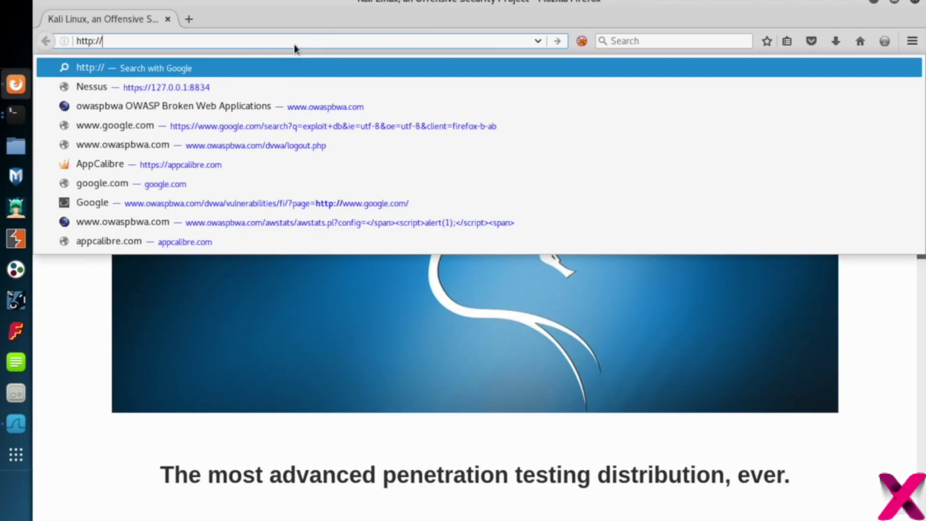
key(Escape)
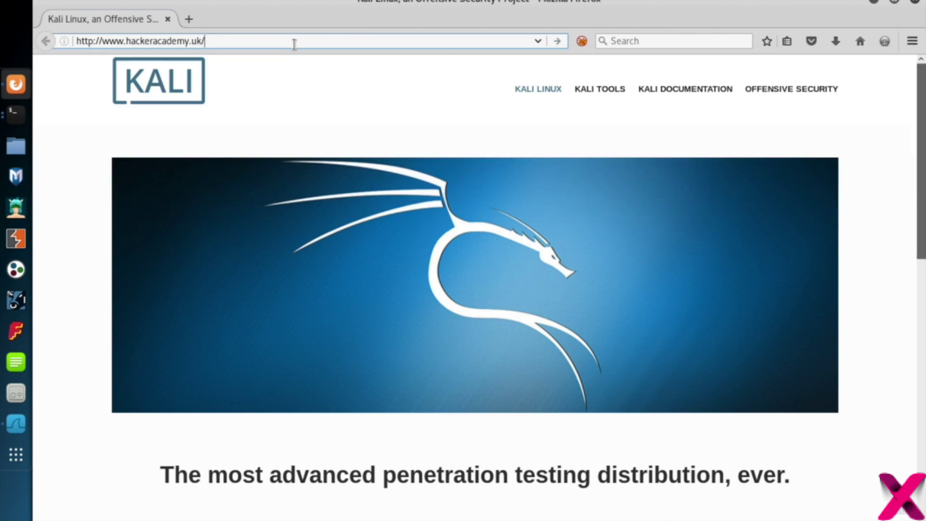
- Switch to Wireshark and restart the capture, discarding the unsaved packets
key(alt+Tab)
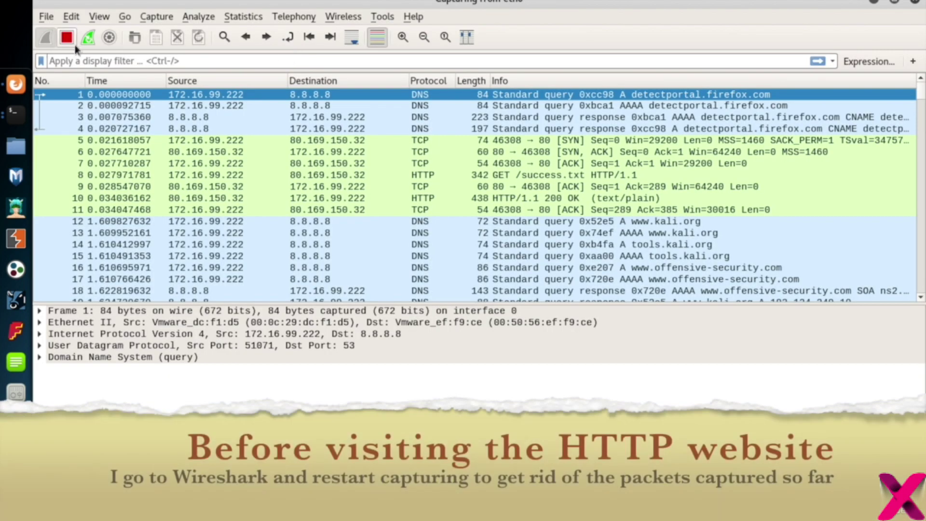
click(86, 38)
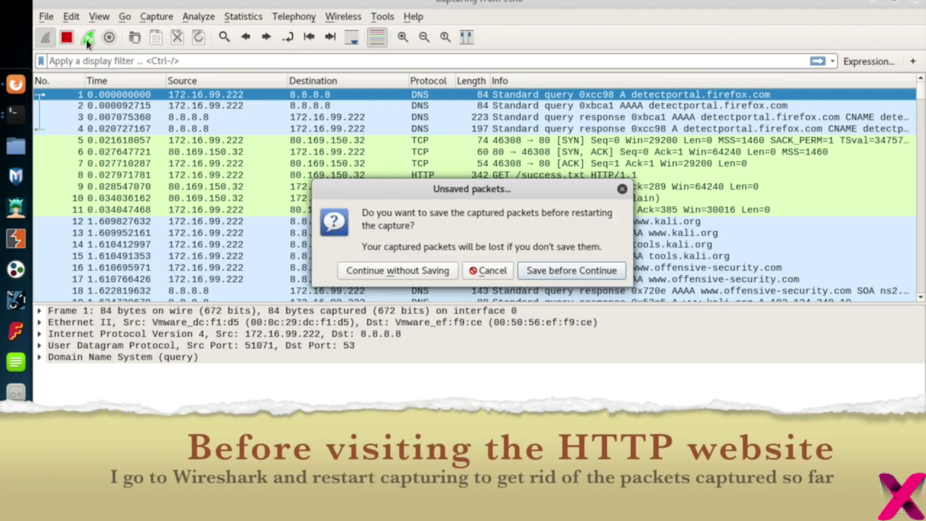
click(385, 270)
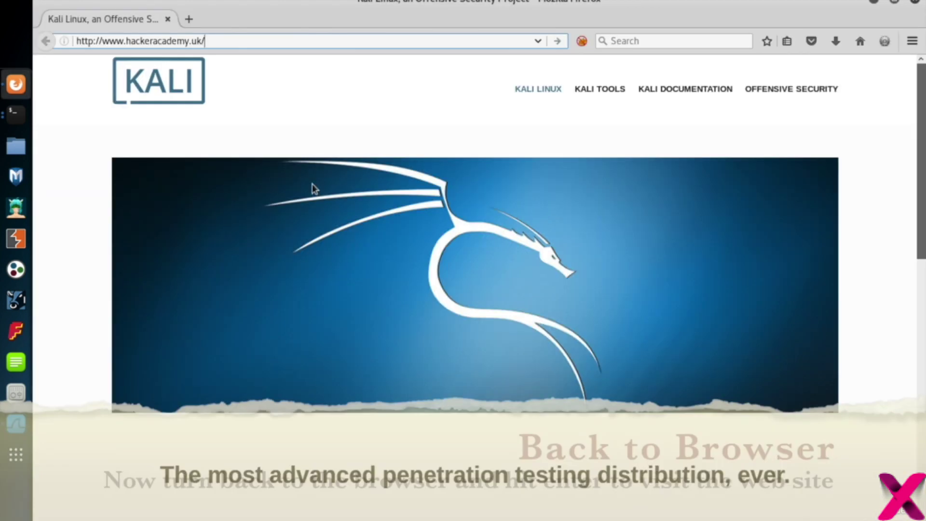
- Load the entered website in Firefox, and stop the capture in Wireshark
key(Return)
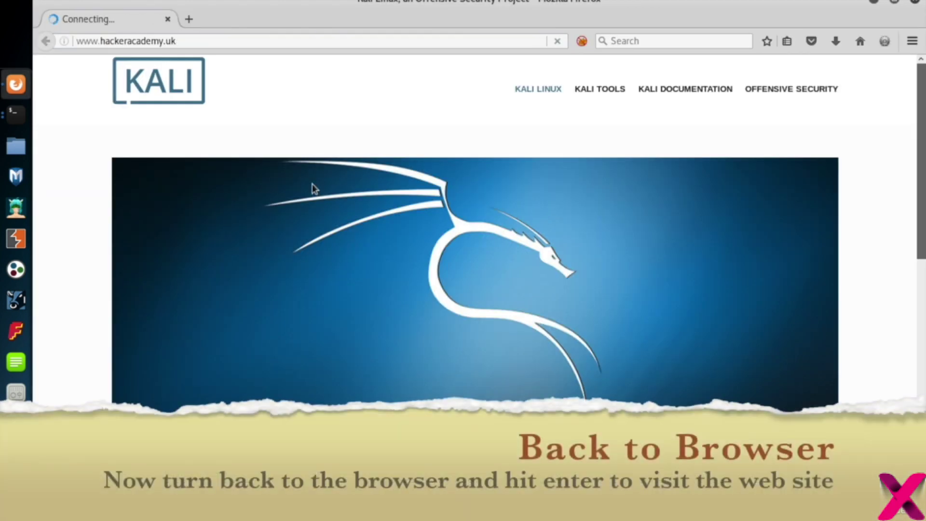
key(alt+Tab)
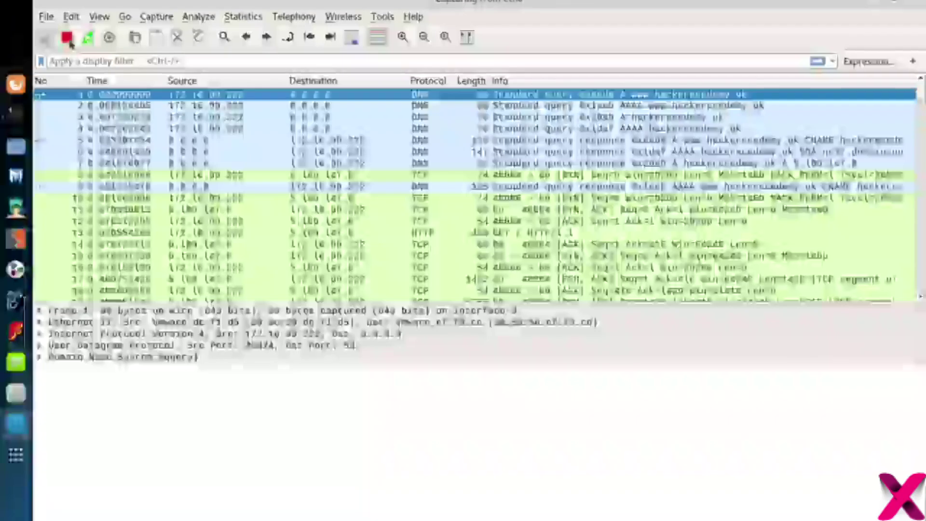
click(67, 38)
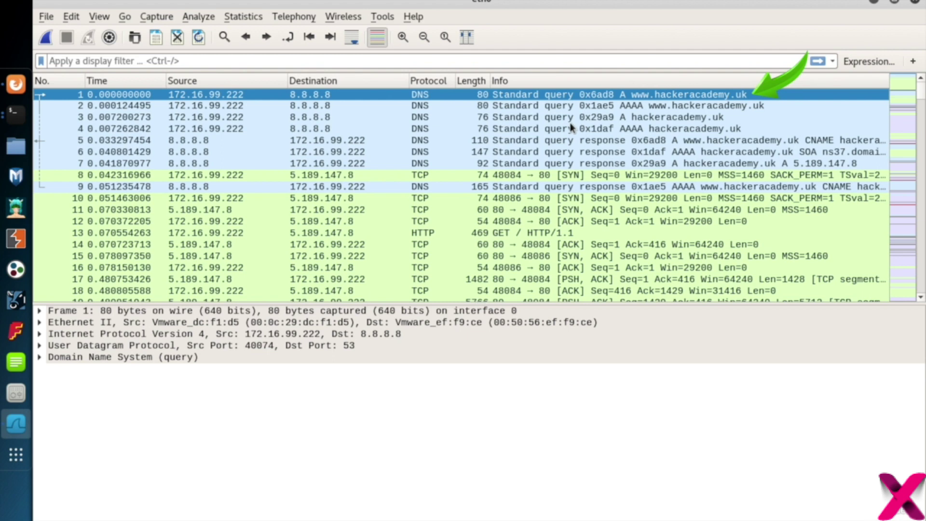
- Examine packet 2's DNS query type and the source and destination ports in its User Datagram Protocol section
click(153, 105)
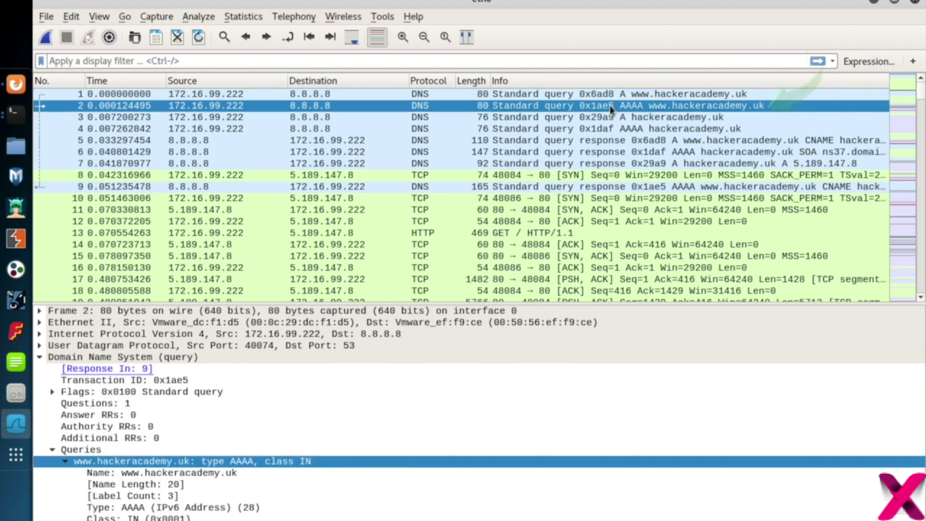
click(178, 509)
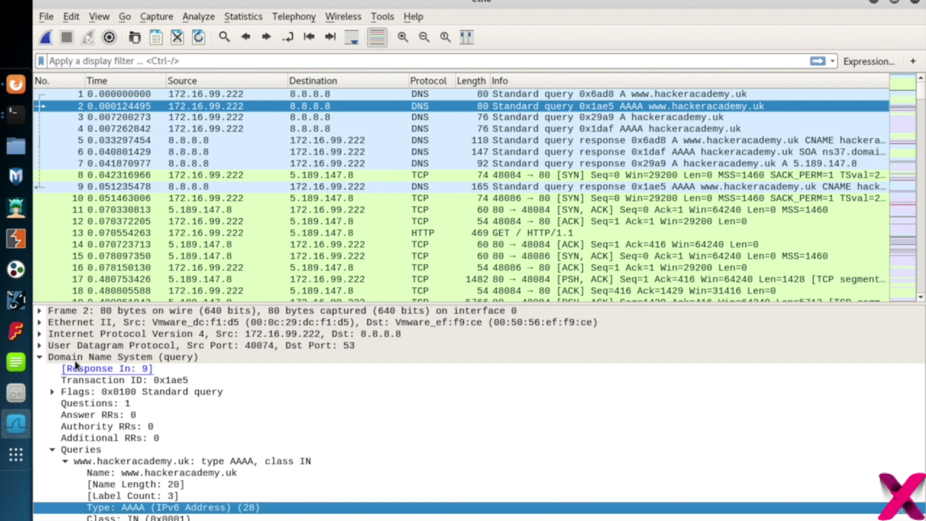
double_click(72, 346)
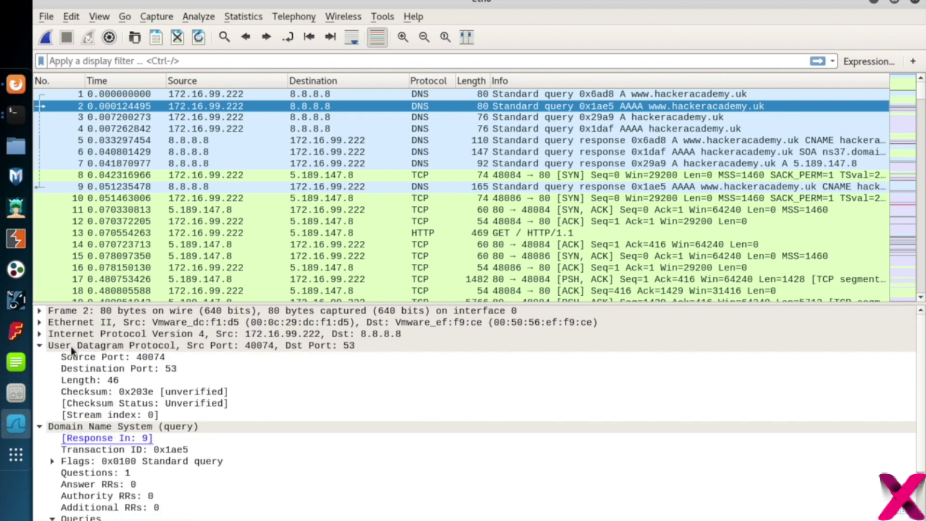
click(73, 346)
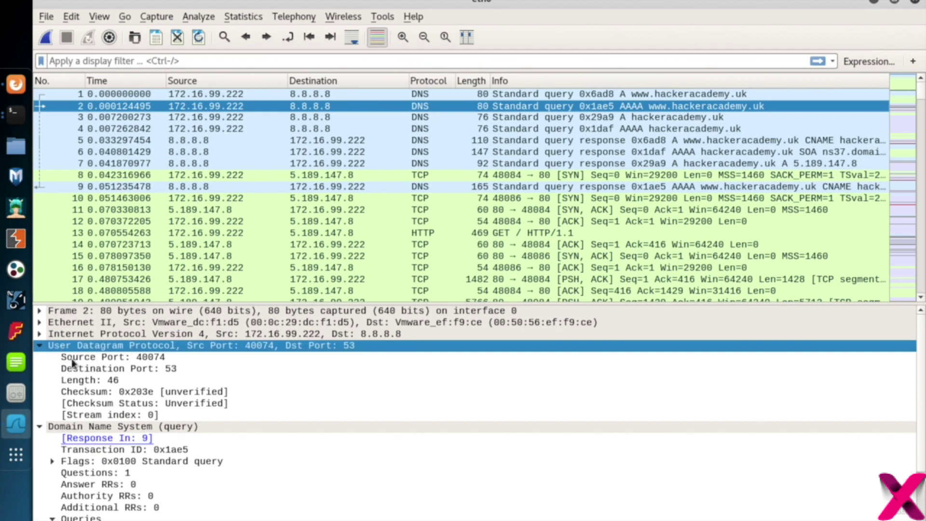
click(143, 360)
click(153, 368)
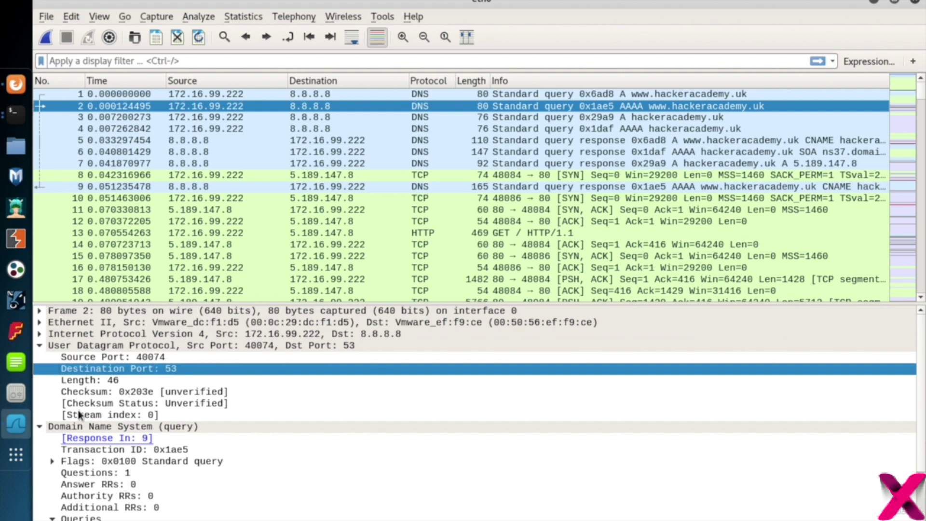
- Expand packet 2's Internet Protocol Version 4 section and examine its source, destination and identification fields
click(39, 333)
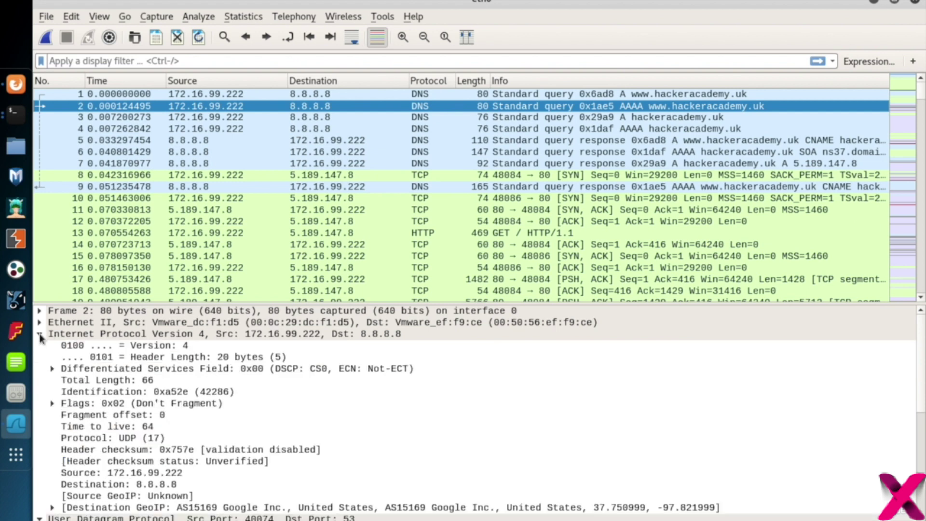
click(77, 337)
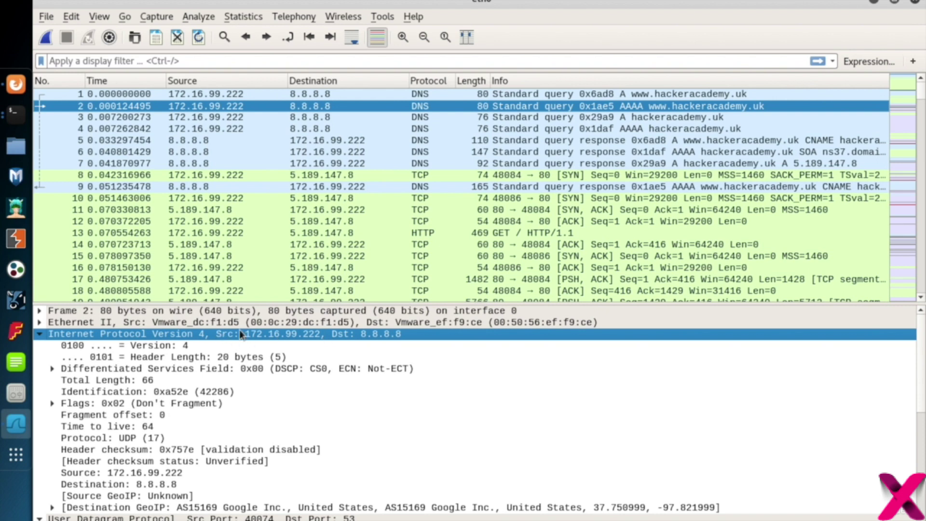
click(114, 473)
click(120, 485)
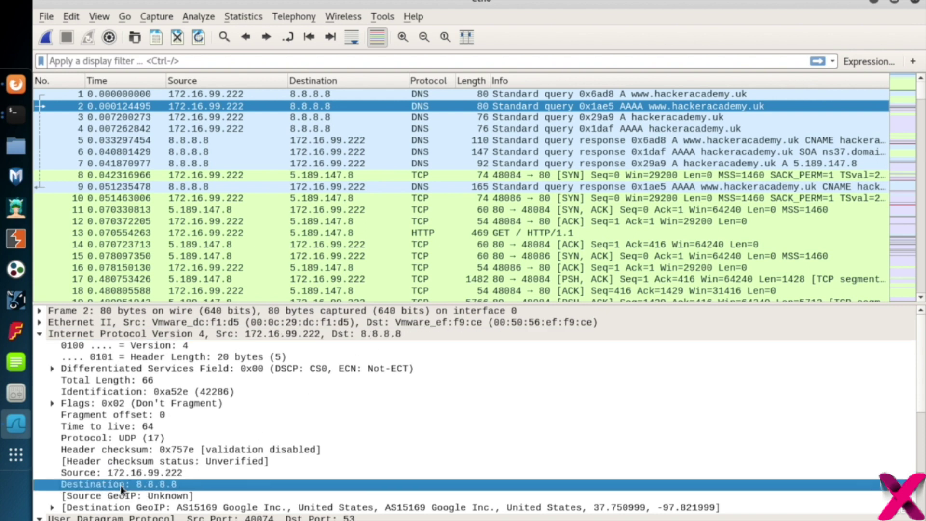
click(110, 393)
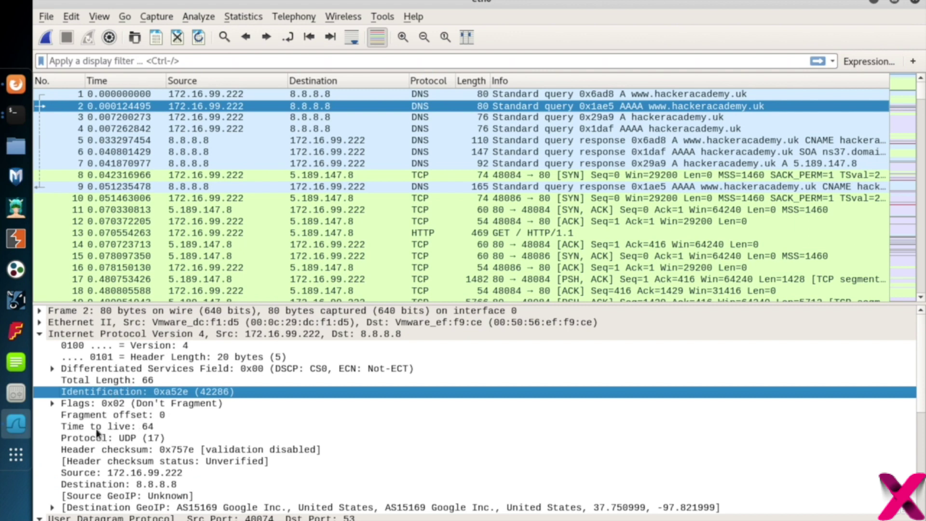
- Examine the Don't Fragment bit in packet 2's IPv4 flags, and collapse the Internet Protocol Version 4 section
click(52, 403)
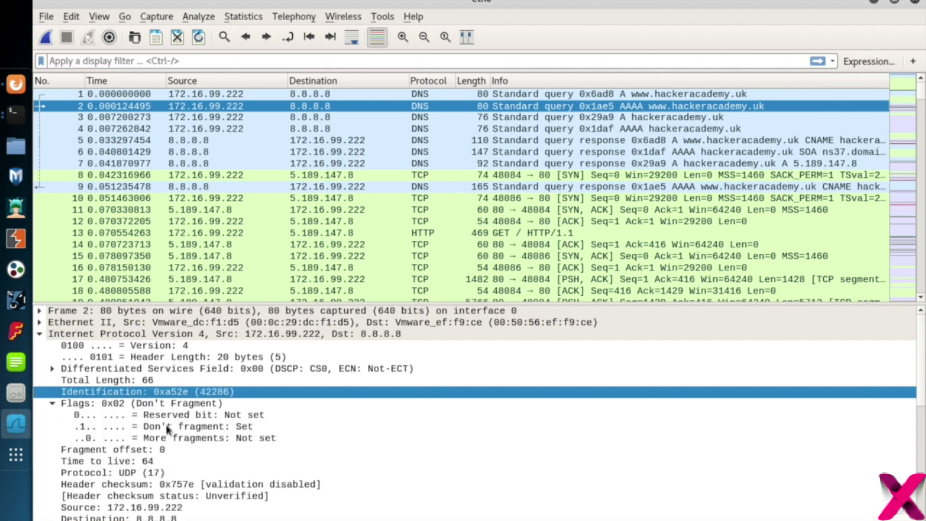
click(156, 427)
click(52, 403)
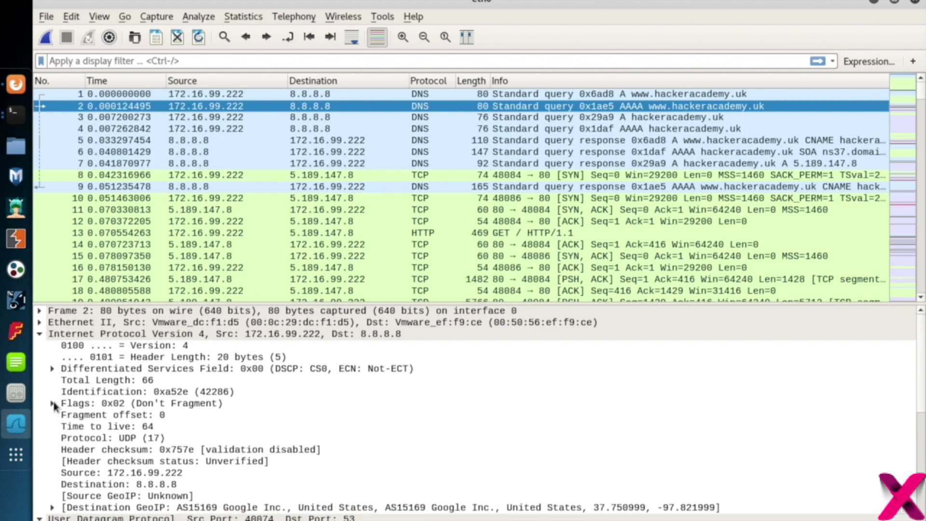
click(40, 333)
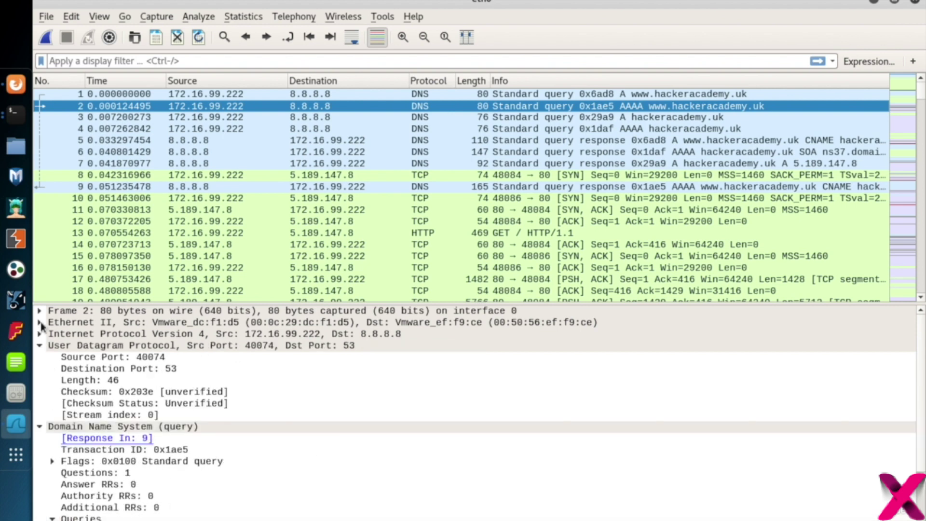
- Expand packet 2's Ethernet II section, examine the destination and source MAC addresses, and collapse it again
click(41, 322)
click(98, 325)
click(105, 332)
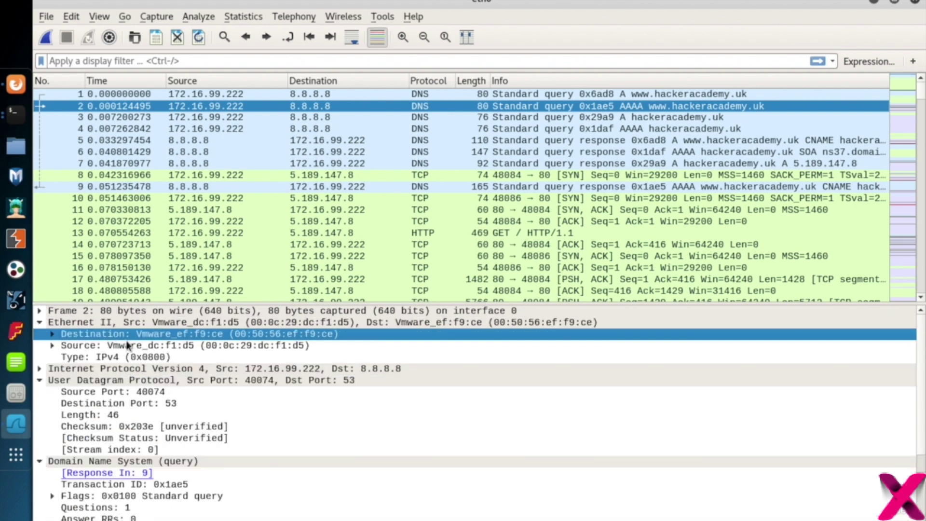
click(111, 345)
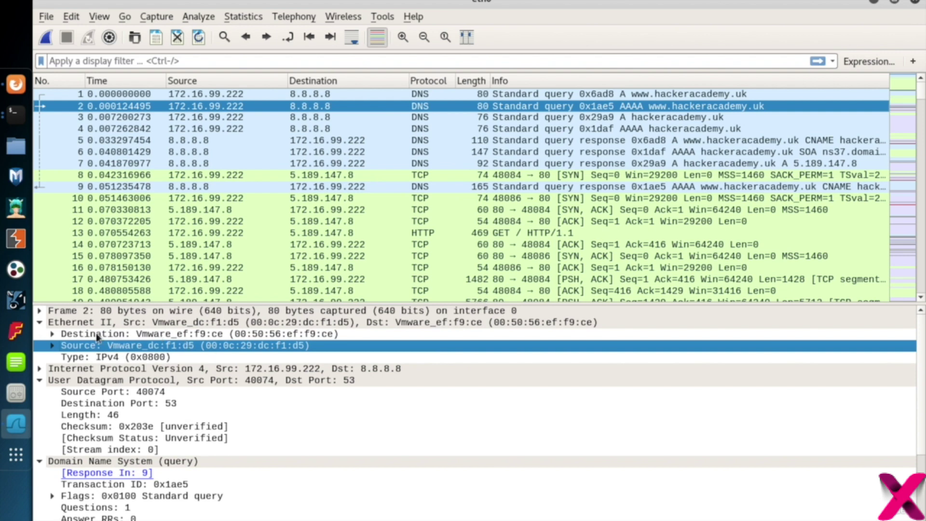
click(40, 322)
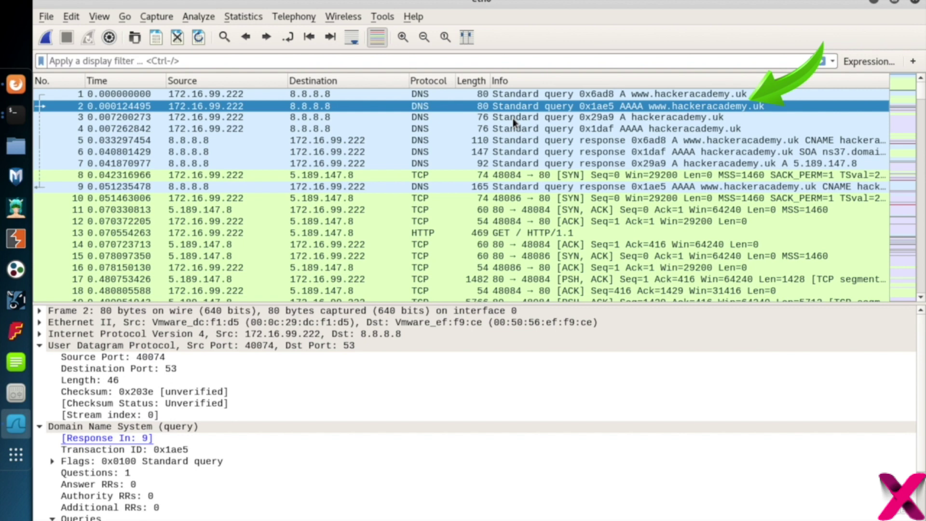
- Step through DNS query packets 3 and 4 and the DNS response packets 5, 6 and 7
click(330, 118)
click(326, 130)
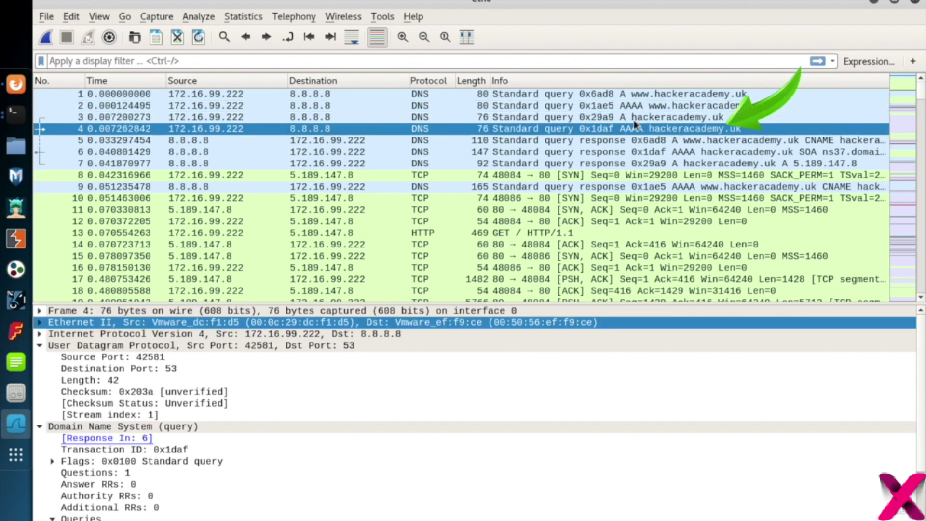
click(657, 141)
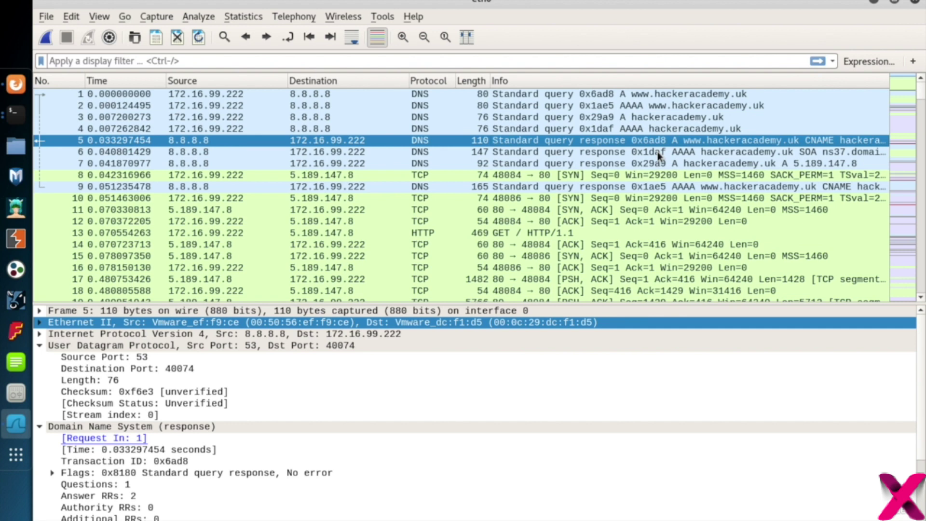
click(658, 152)
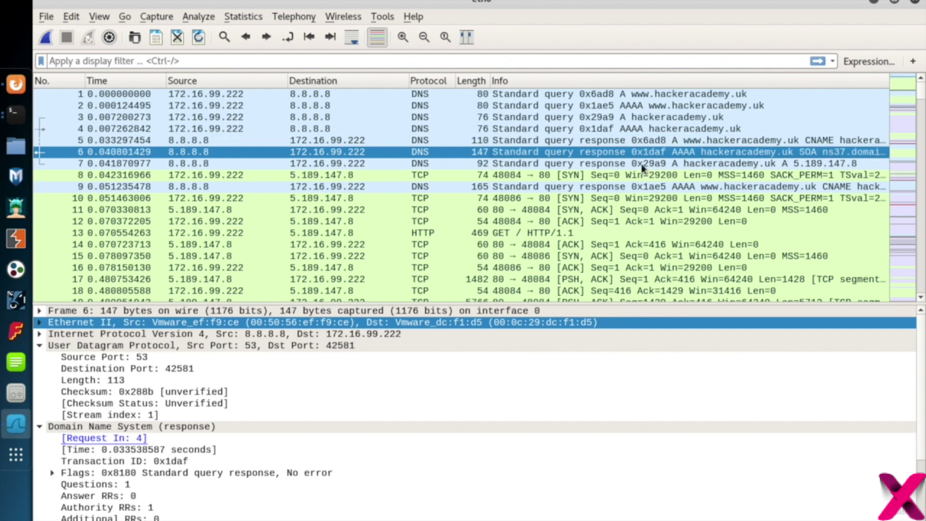
click(640, 164)
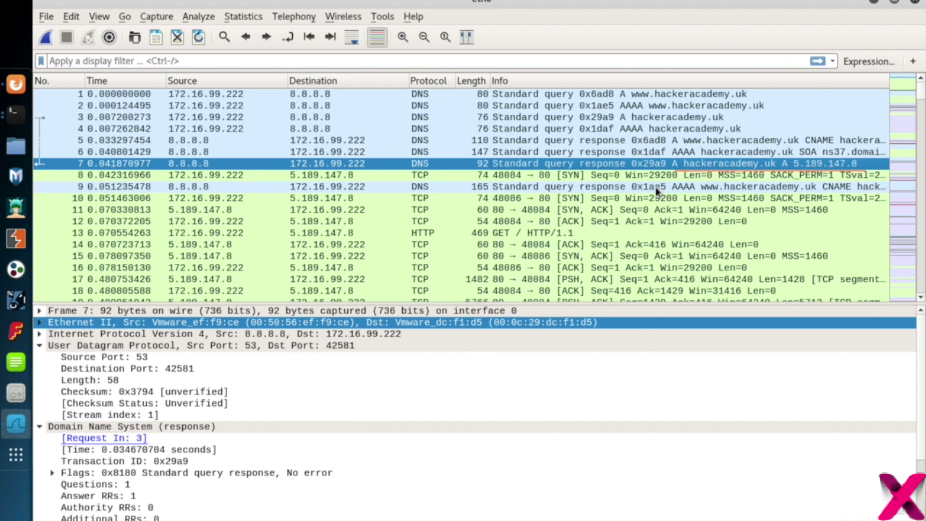
- Collapse packet 7's User Datagram Protocol and Domain Name System sections, and examine its UDP and IPv4 summary lines
click(39, 345)
click(39, 357)
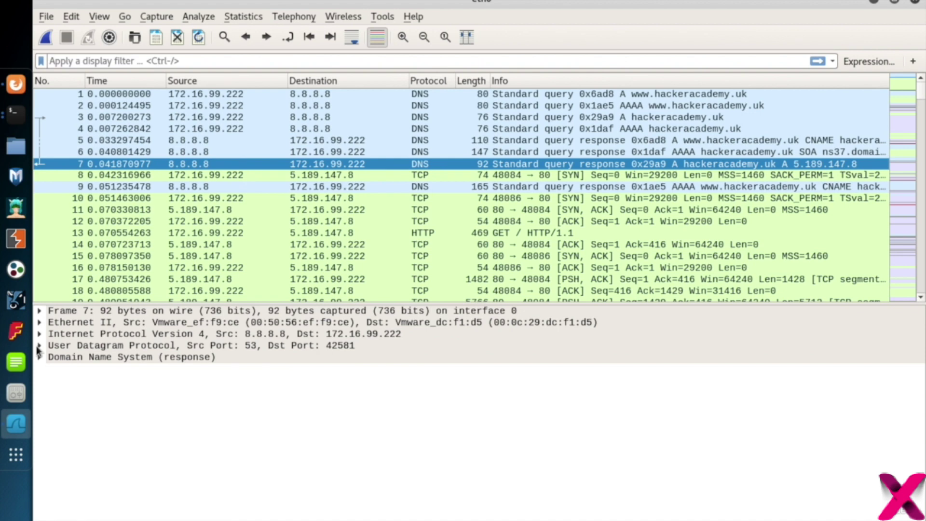
click(69, 347)
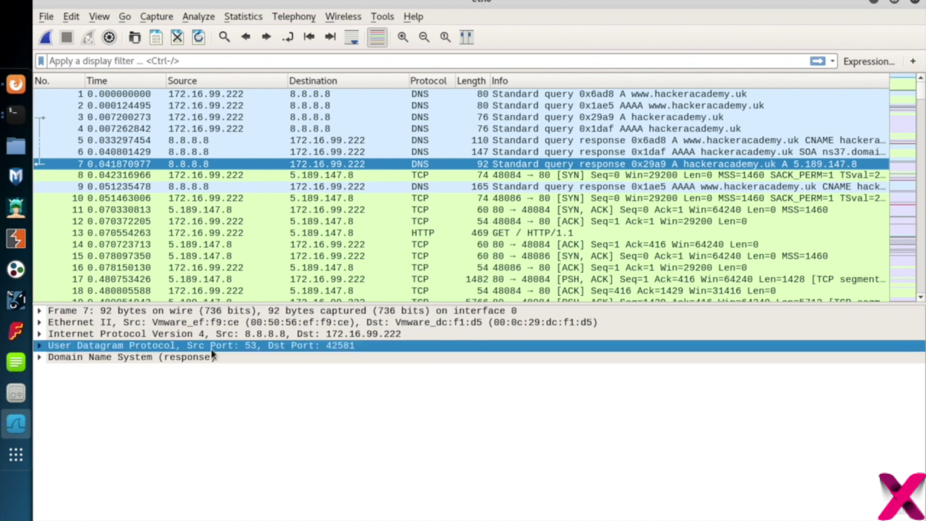
click(88, 333)
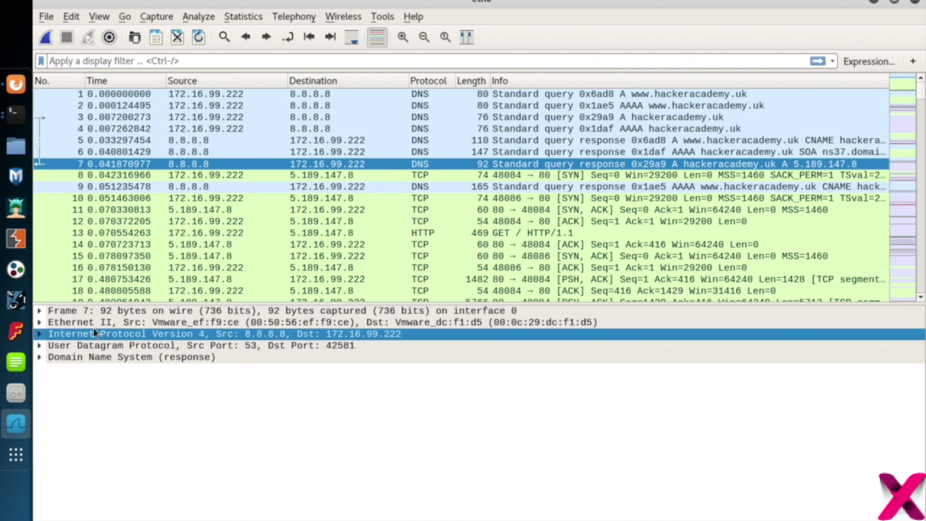
- Examine the TCP three-way handshake in packets 8, 11 and 12
click(502, 176)
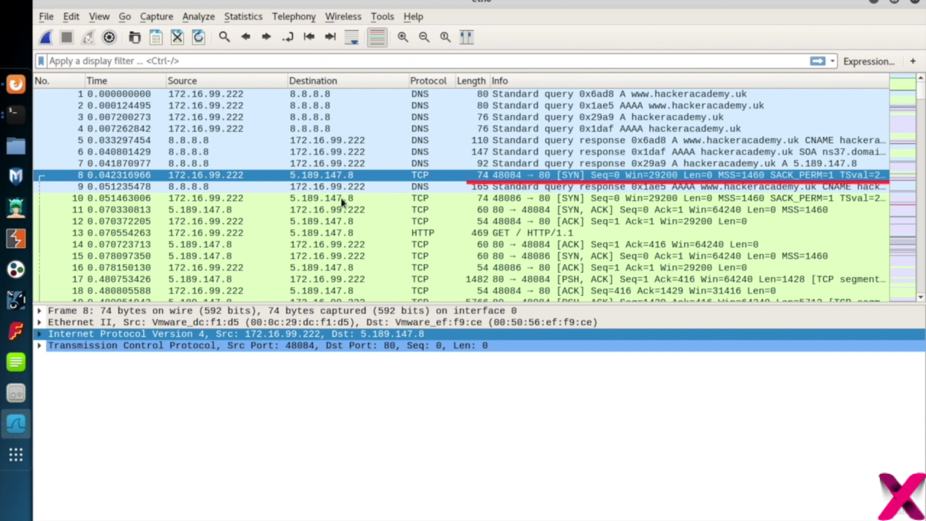
click(308, 209)
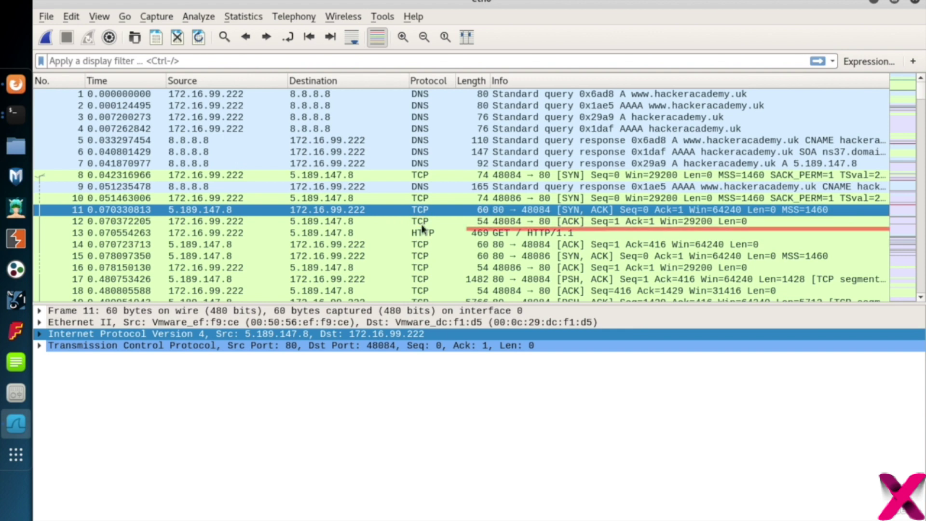
click(241, 222)
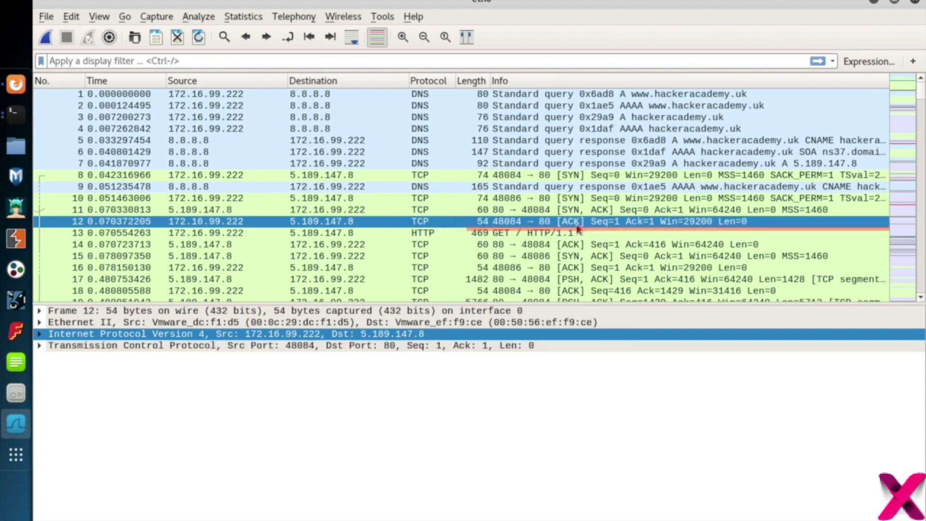
- Examine the GET request, Host and Cookie lines in HTTP packet 13's Hypertext Transfer Protocol section, and collapse the section
click(425, 235)
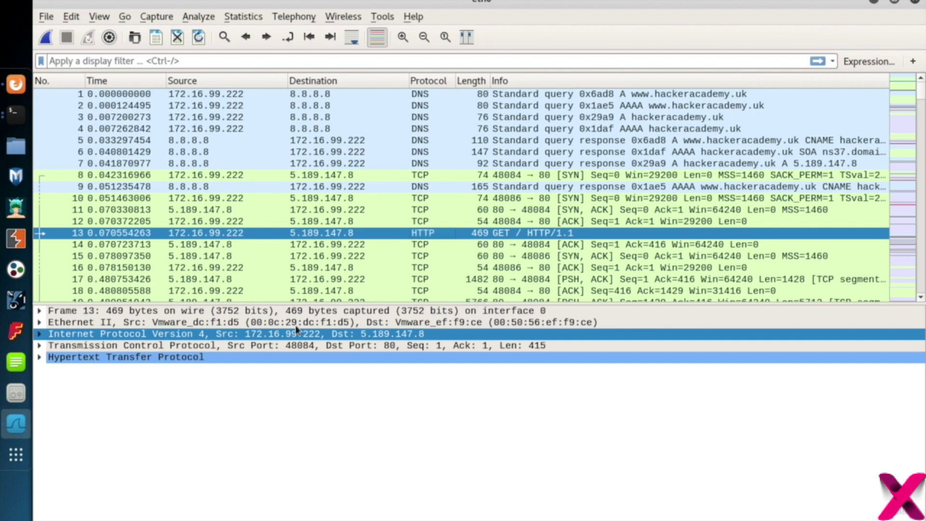
click(40, 357)
click(128, 369)
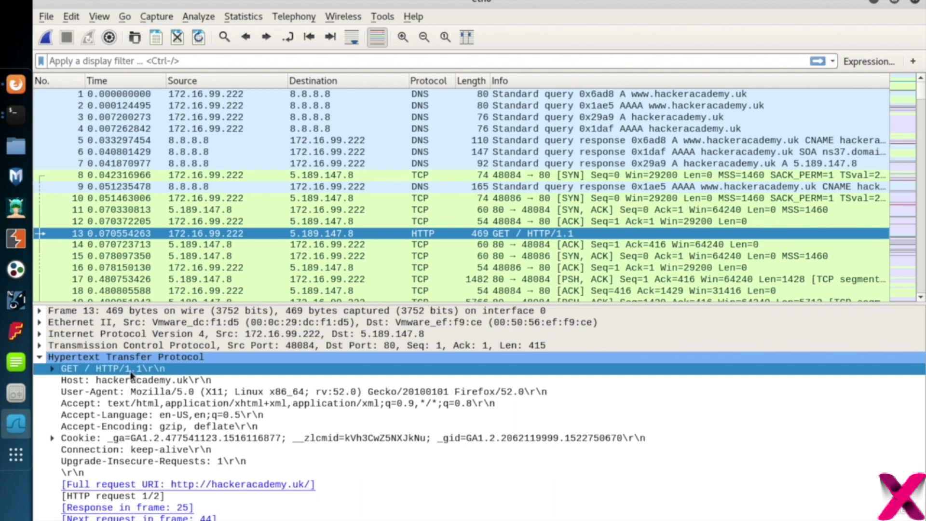
click(161, 381)
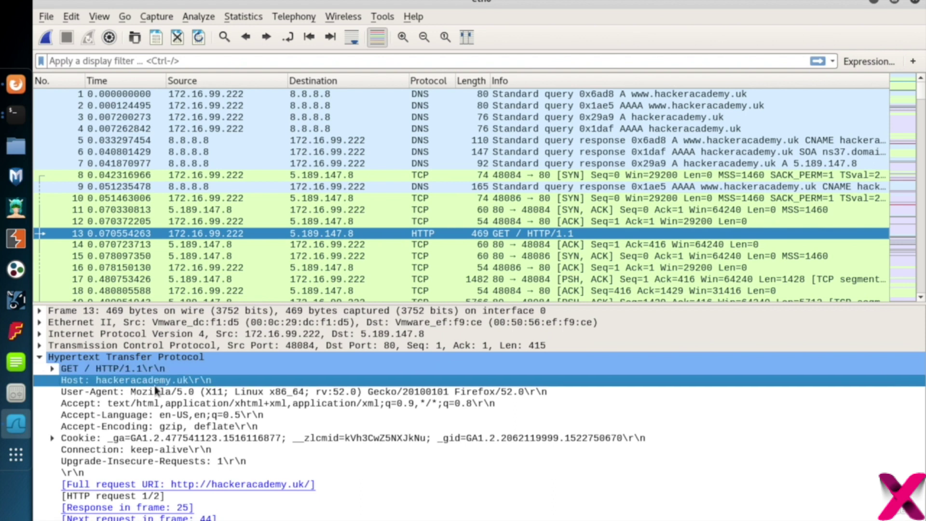
click(52, 439)
click(53, 439)
click(40, 357)
- Expand packet 13's Transmission Control Protocol section, examine the source and destination ports and remaining fields, and collapse it
click(79, 345)
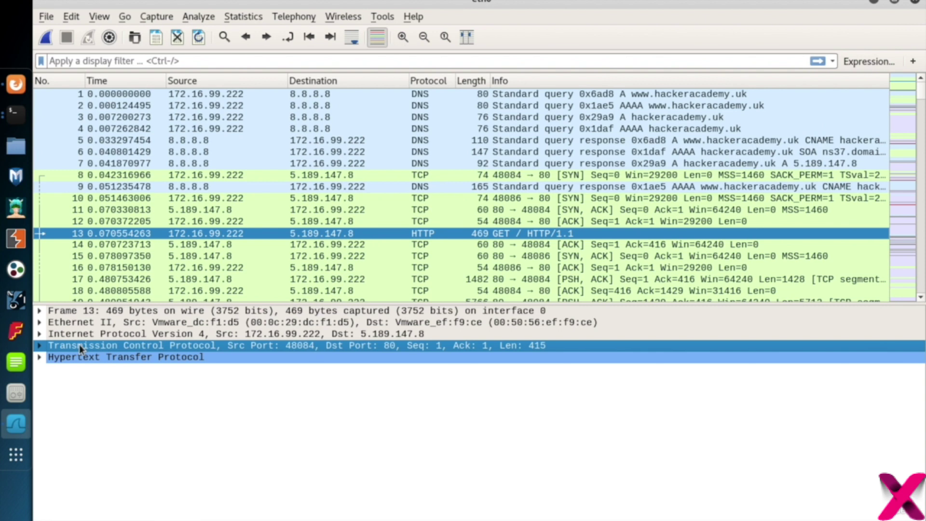
click(40, 346)
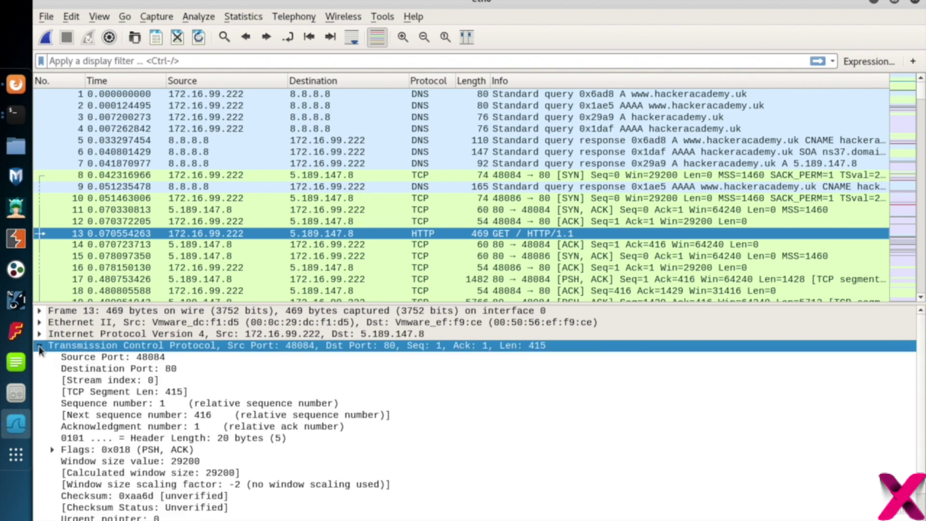
click(164, 368)
click(155, 358)
click(153, 370)
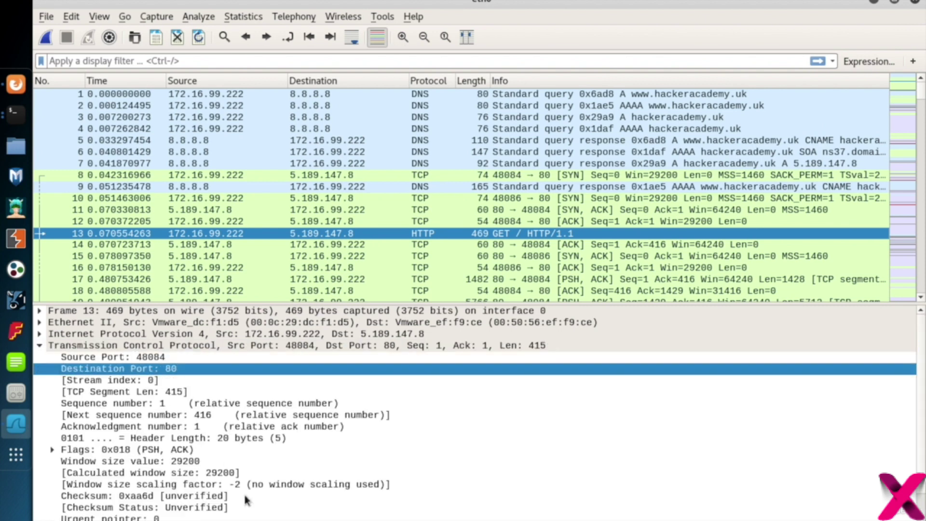
scroll(172, 460, down, 1)
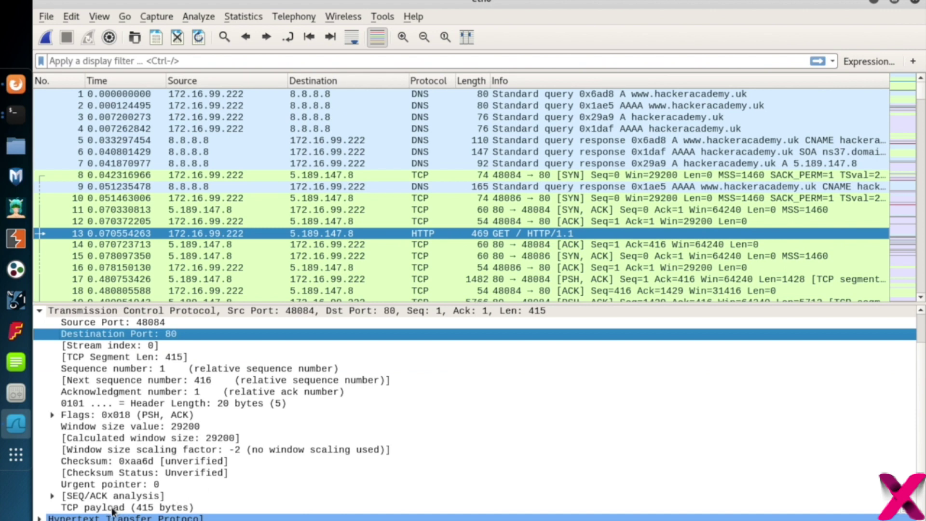
click(40, 313)
- Examine packet 13's IPv4 source and destination addresses and its Ethernet II MAC addresses, collapsing each section again
click(311, 300)
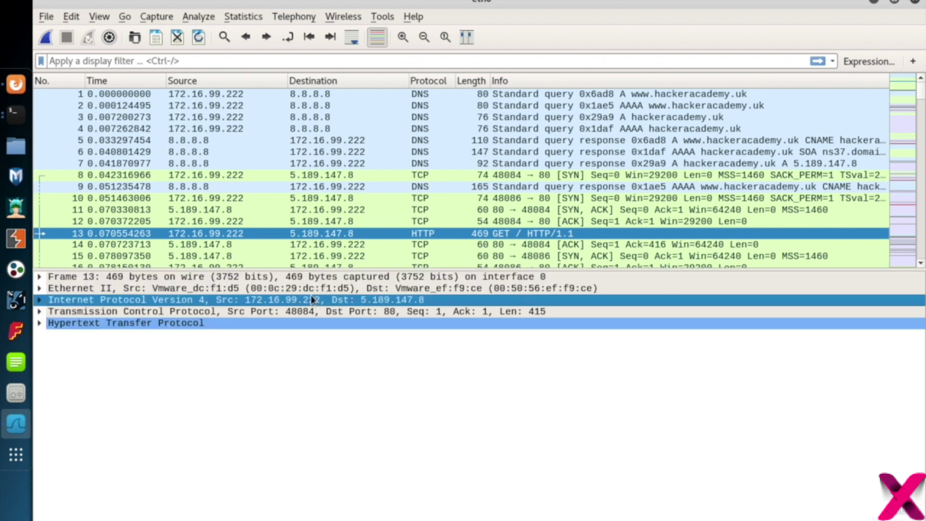
click(39, 300)
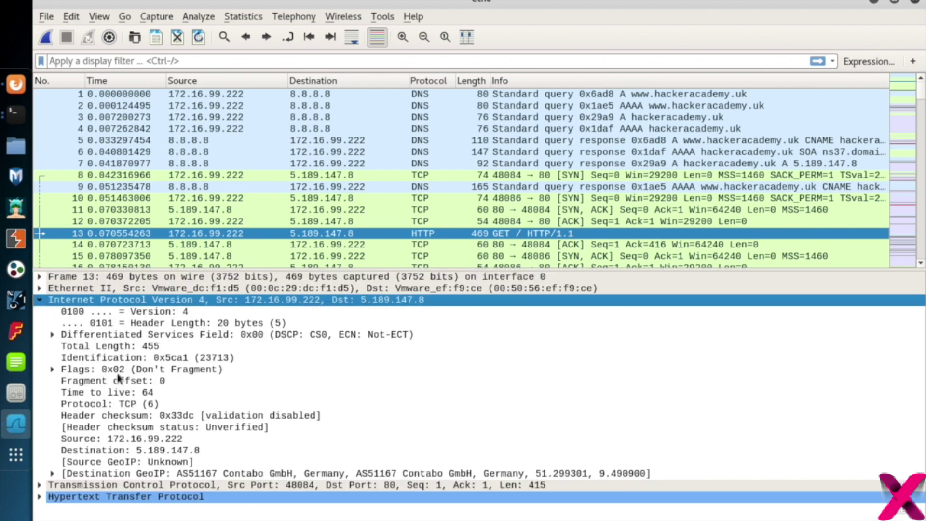
click(151, 440)
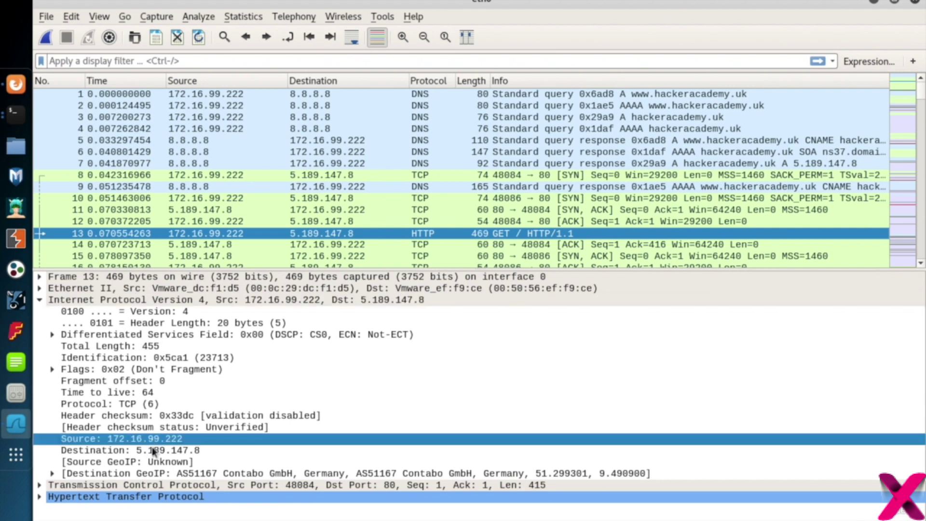
click(153, 450)
click(40, 300)
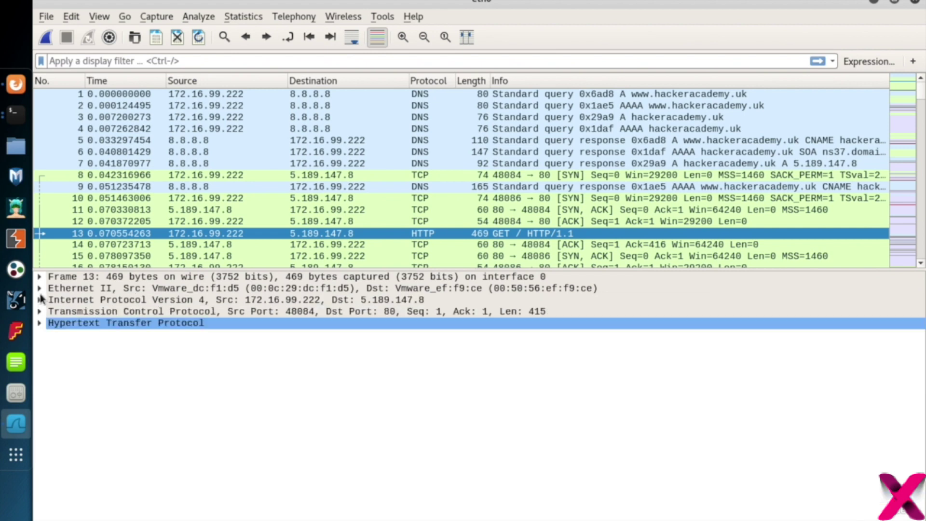
click(39, 288)
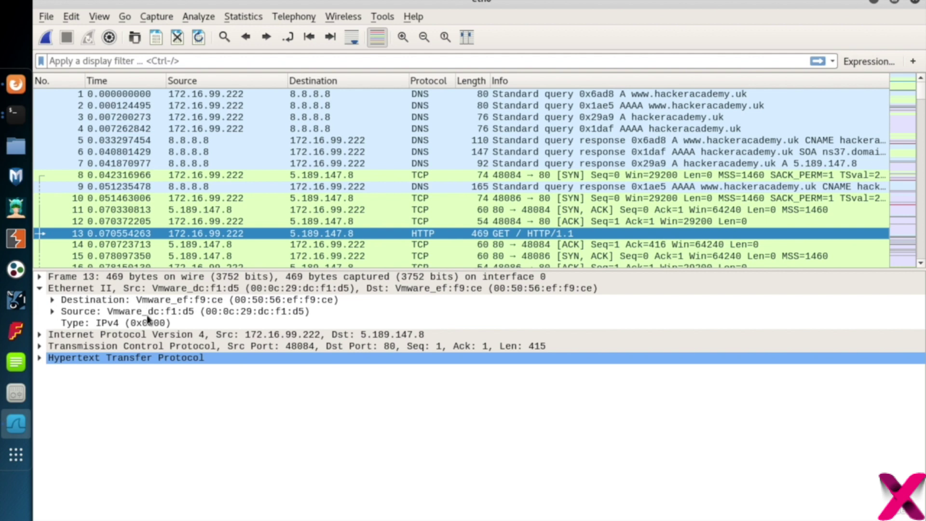
click(40, 288)
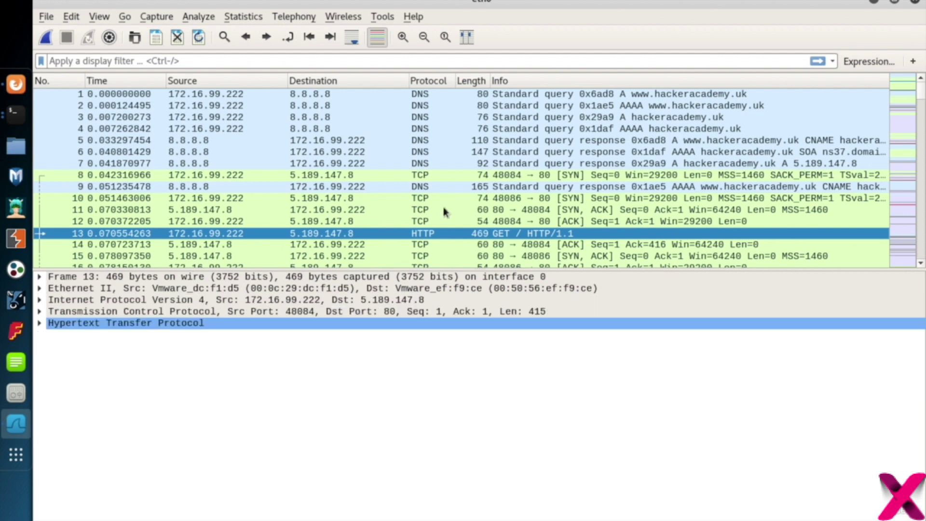
- Examine the TCP acknowledgement packets 14 and 18 that follow the HTTP GET request
scroll(475, 188, down, 3)
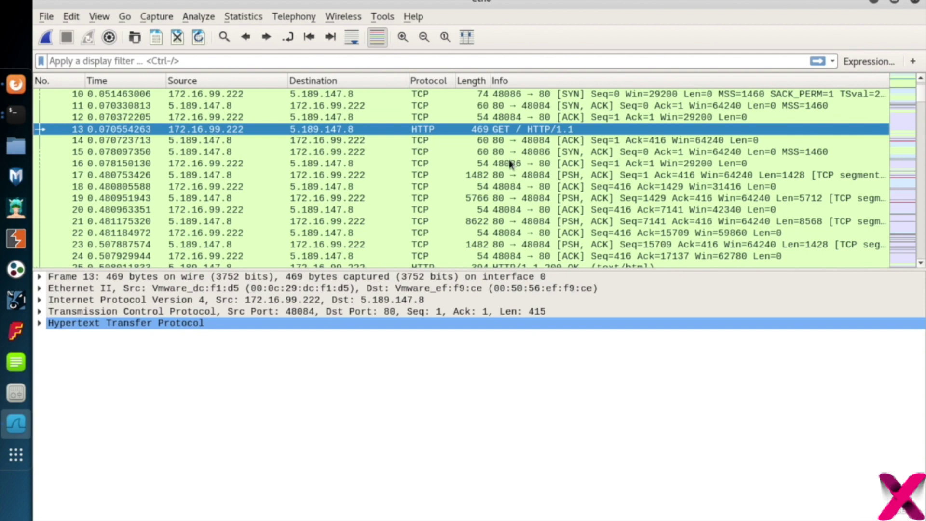
click(352, 142)
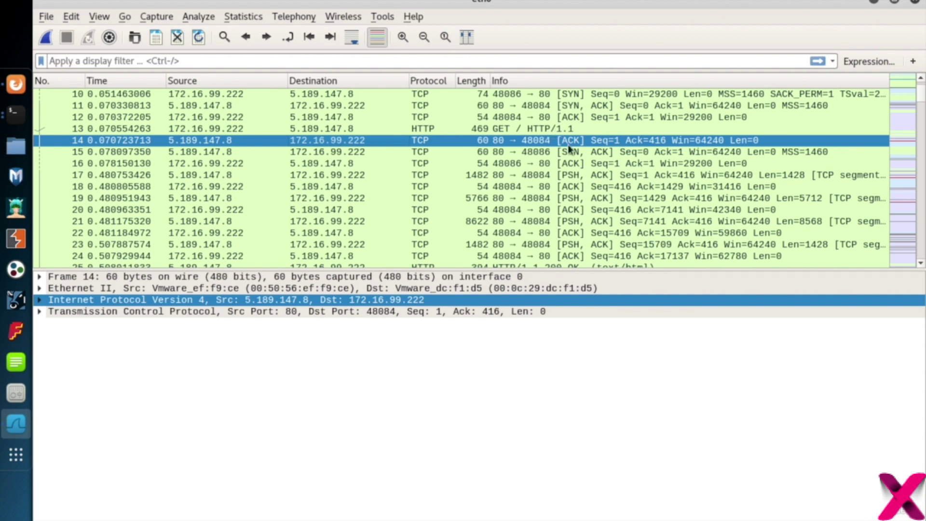
click(555, 186)
- Select HTTP response packet 25, expand its Line-based text data section, and read through the returned HTML source
scroll(437, 199, down, 3)
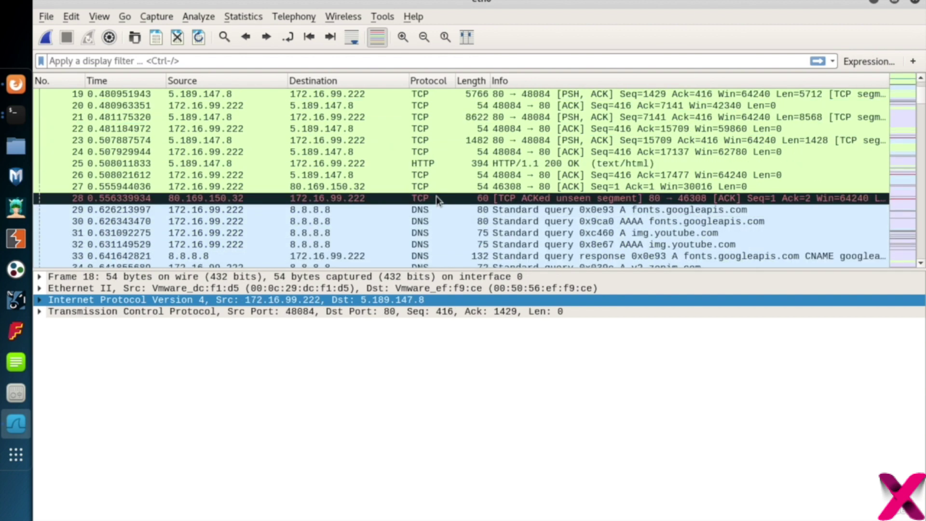
click(432, 164)
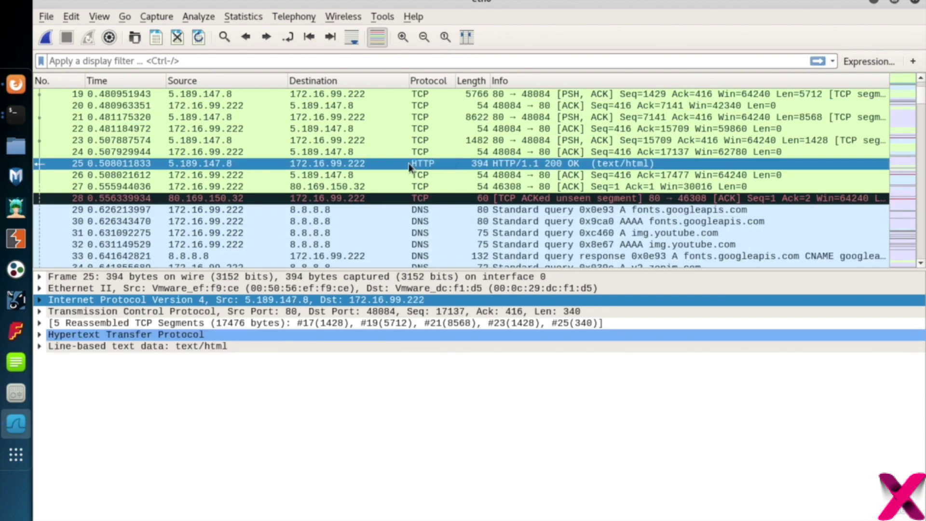
click(40, 346)
scroll(192, 409, down, 15)
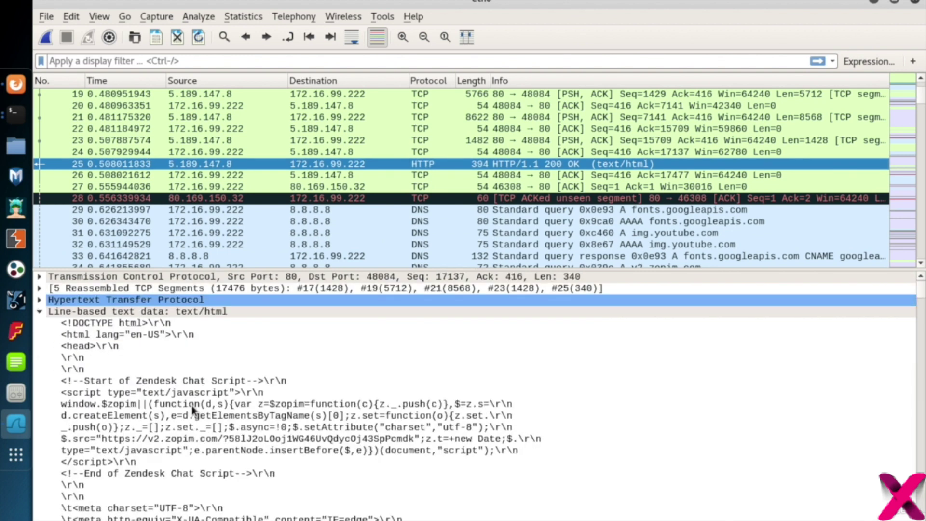
scroll(192, 409, down, 11)
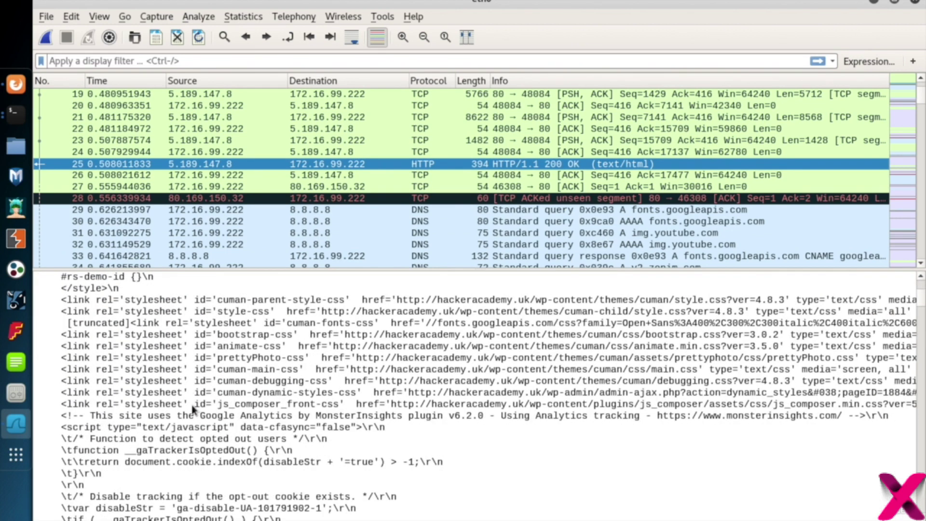
- Return to the start of packet 25's HTML source and collapse its Line-based text data section
scroll(191, 409, up, 7)
scroll(190, 404, up, 19)
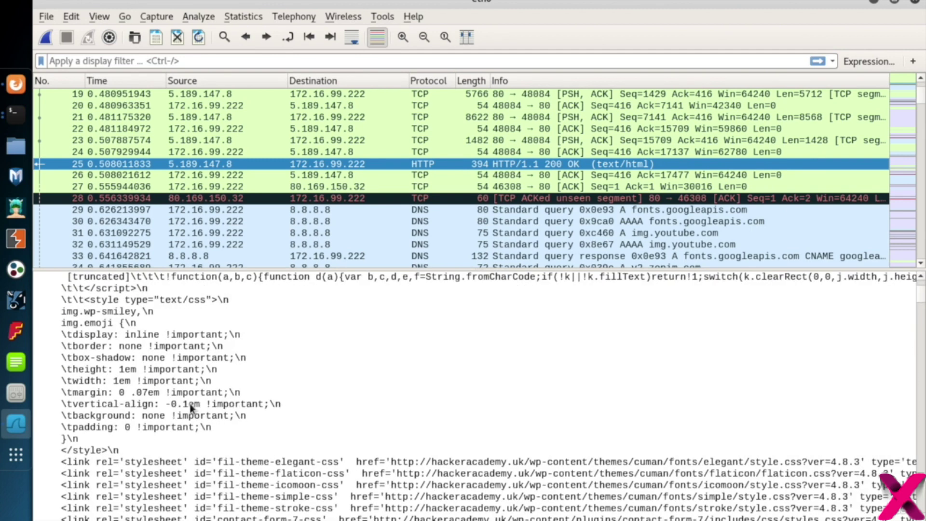
click(40, 346)
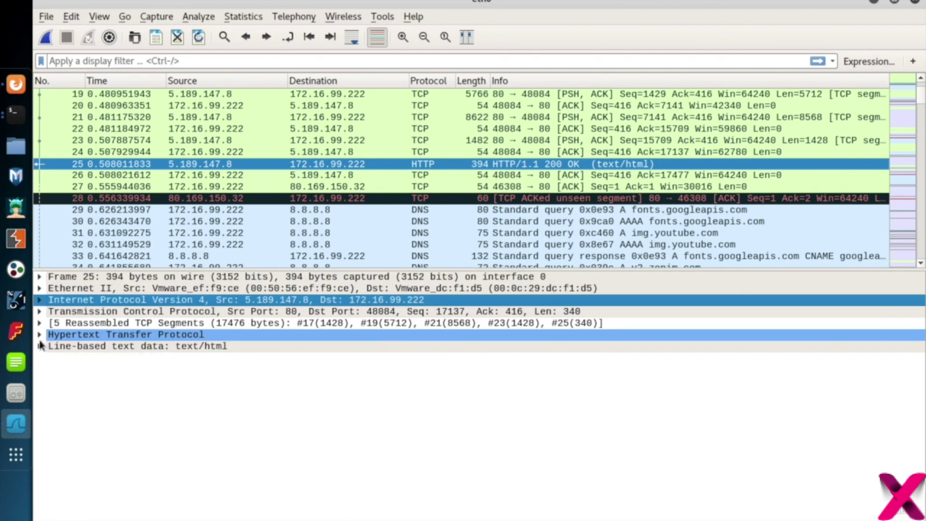
- Examine packet 25's HTTP status line and Expert Info, and expand its list of reassembled TCP segments
click(40, 334)
click(107, 347)
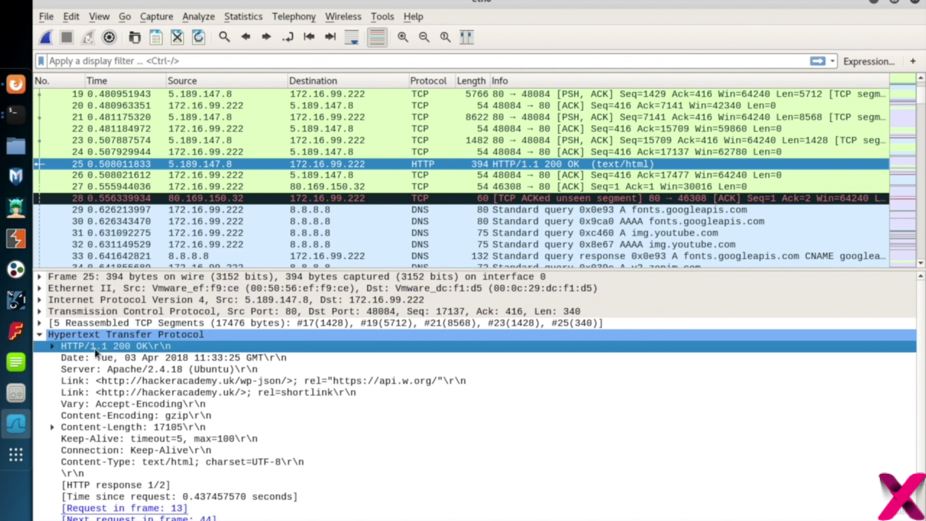
click(52, 346)
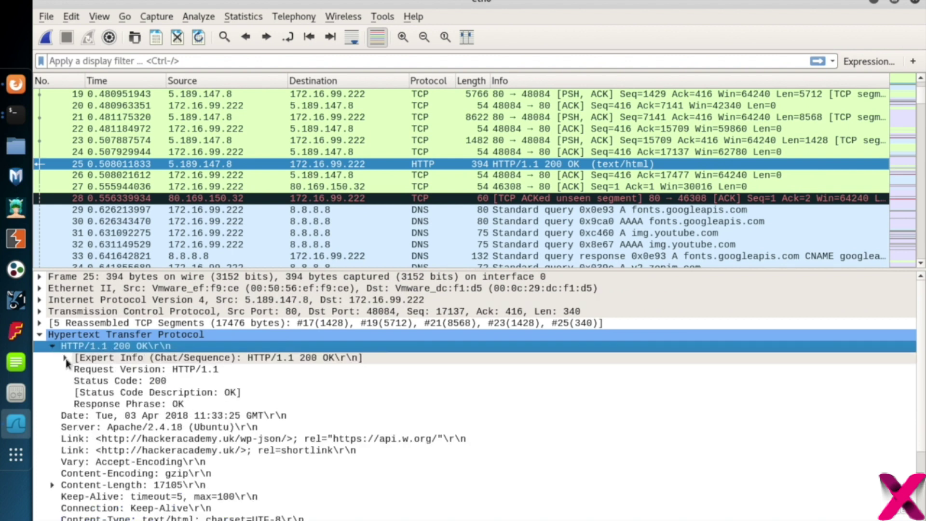
click(66, 359)
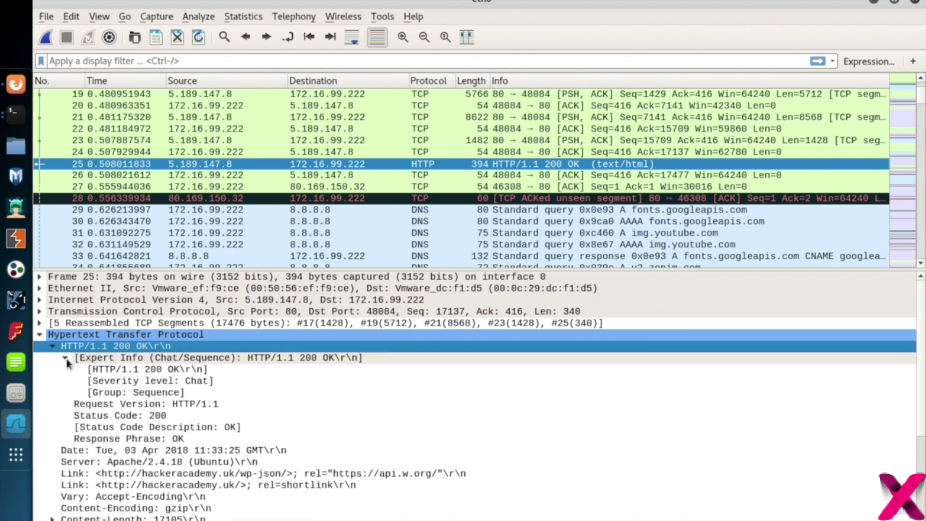
click(40, 335)
click(40, 323)
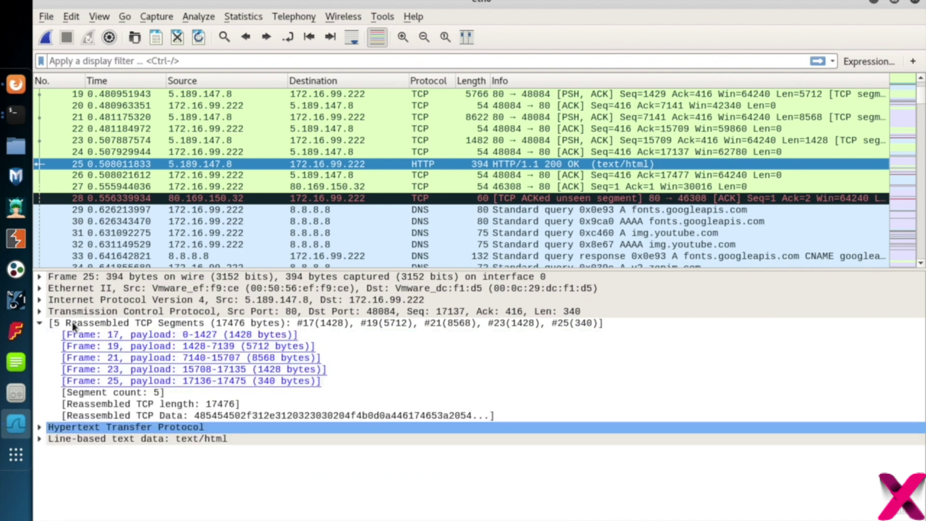
click(102, 325)
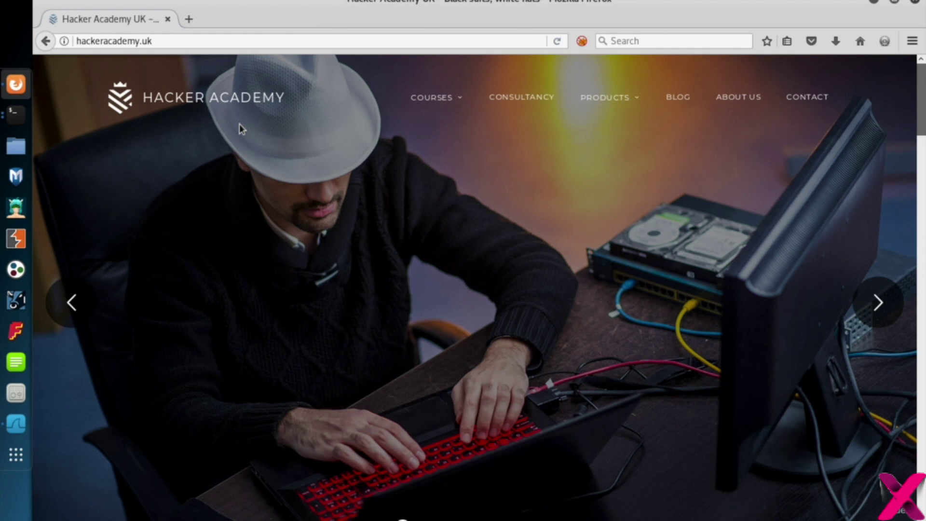
click(189, 18)
text(http)
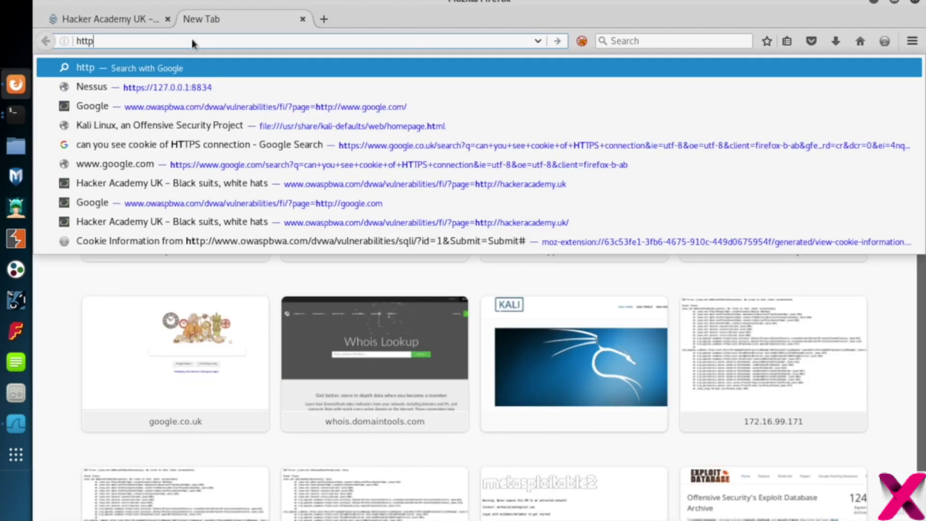
text(s://www.google.co.uk/)
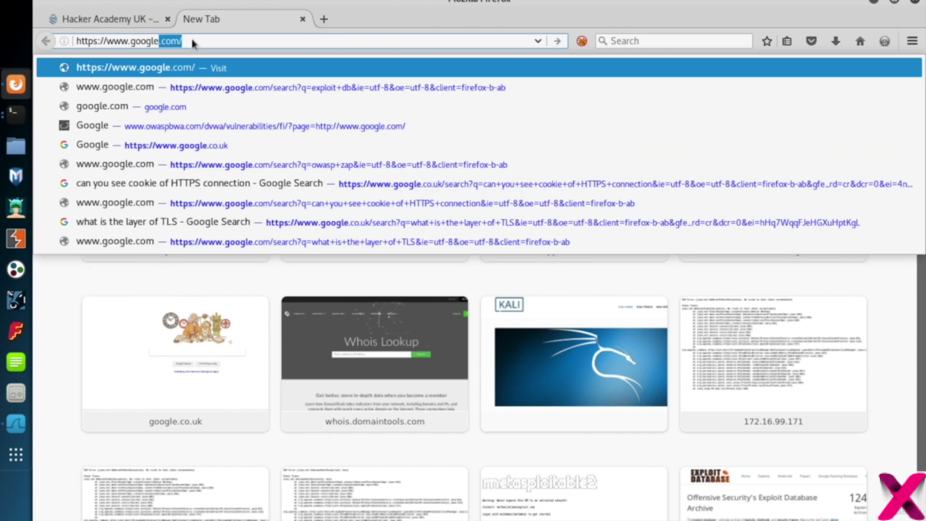
key(Escape)
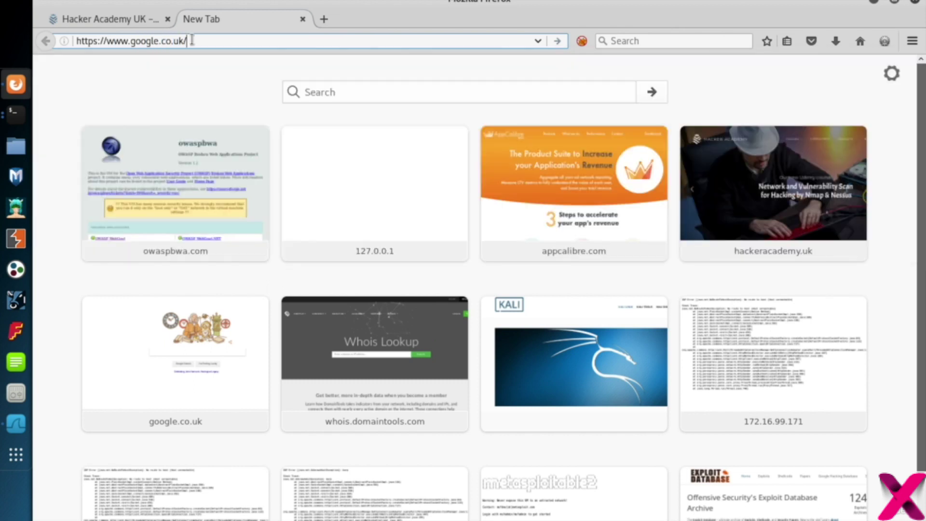
- Switch to Wireshark and start a new capture, discarding the previously captured packets without saving
key(alt+Tab)
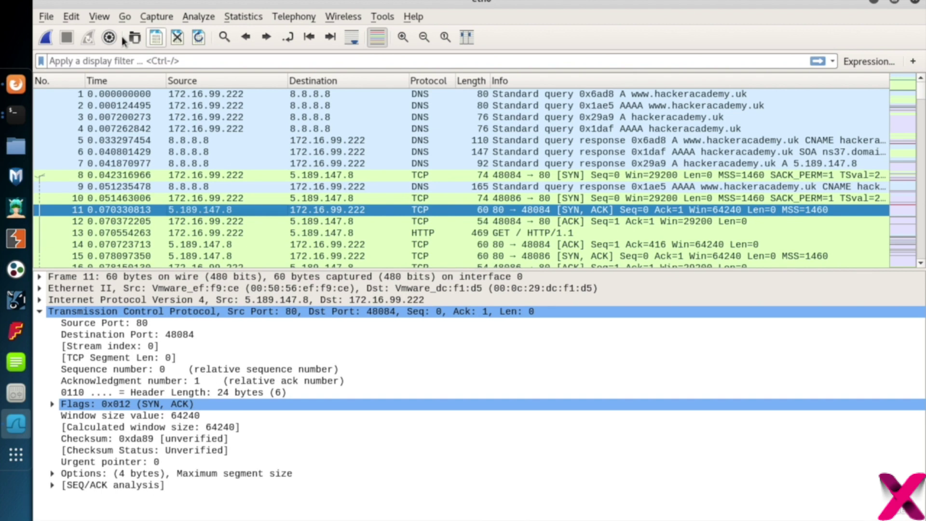
click(44, 39)
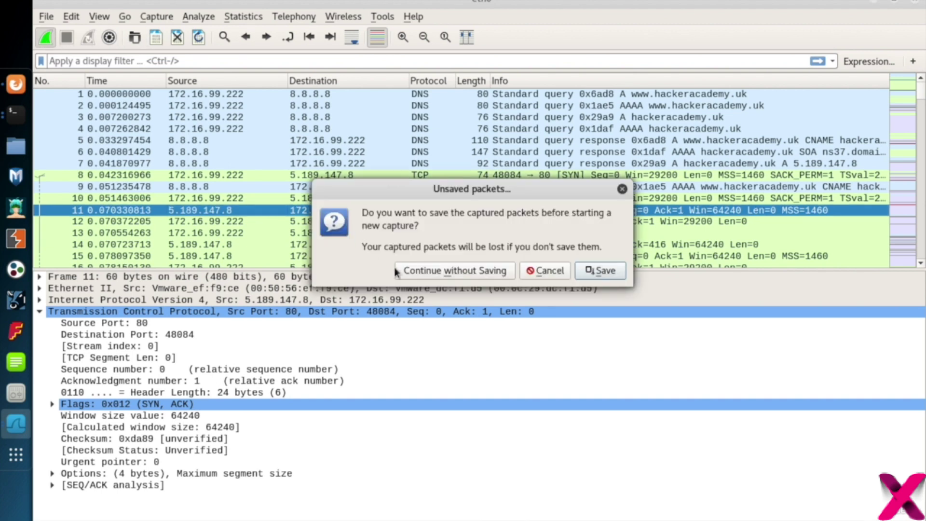
click(415, 274)
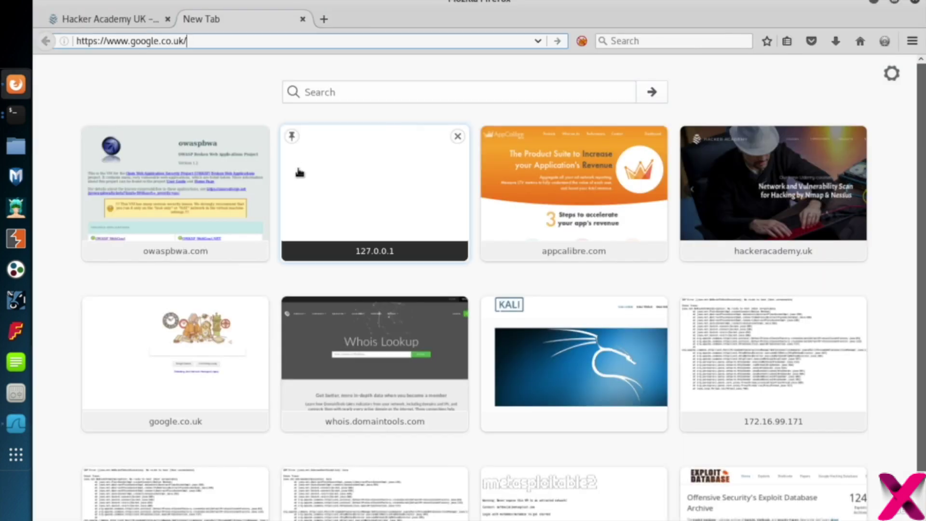
- Load the entered Google address in Firefox, and stop the Wireshark capture once its packets are recorded
key(Return)
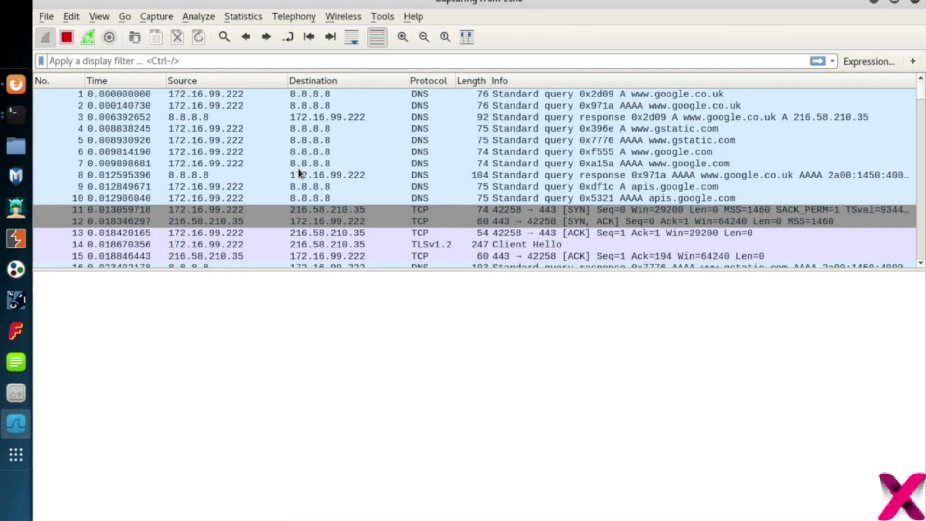
click(108, 95)
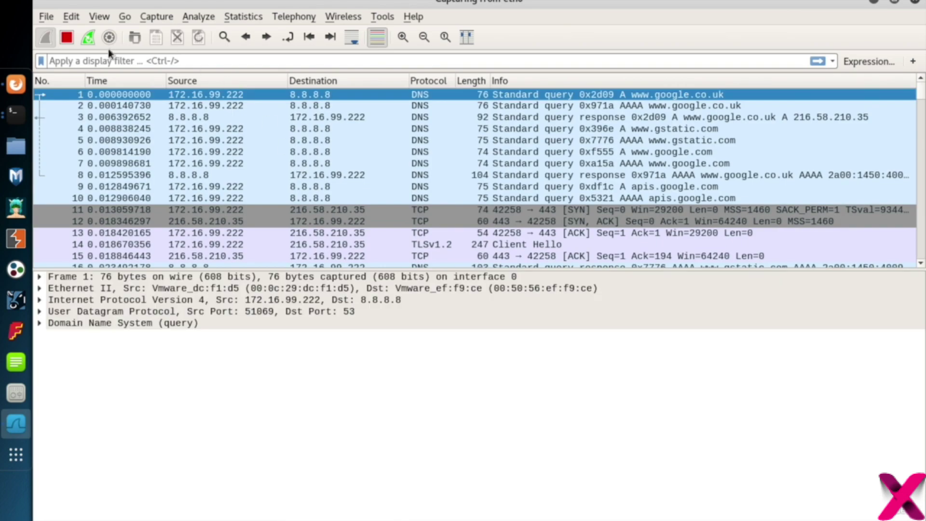
click(67, 37)
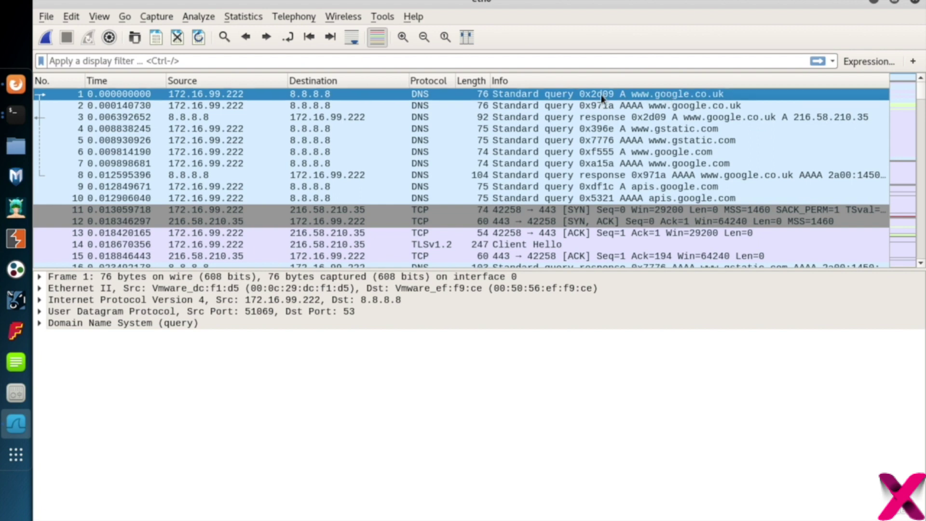
click(642, 118)
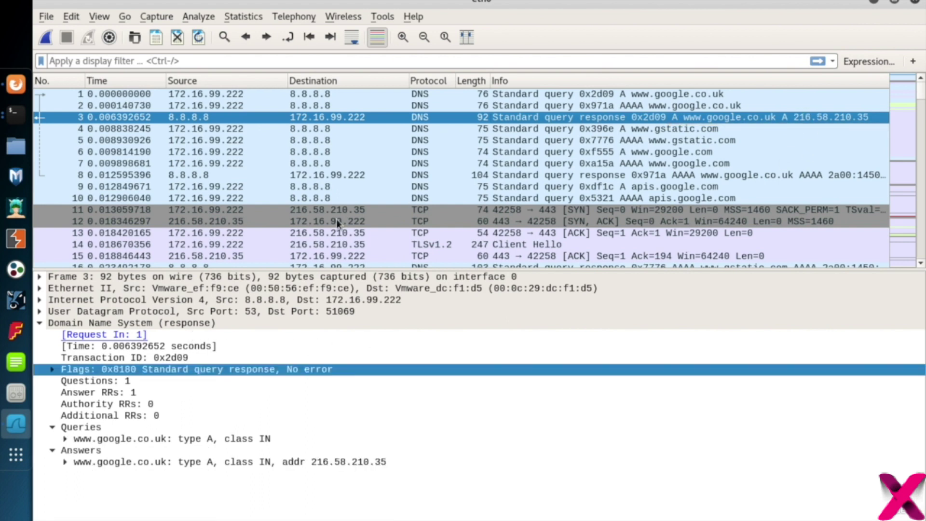
click(250, 209)
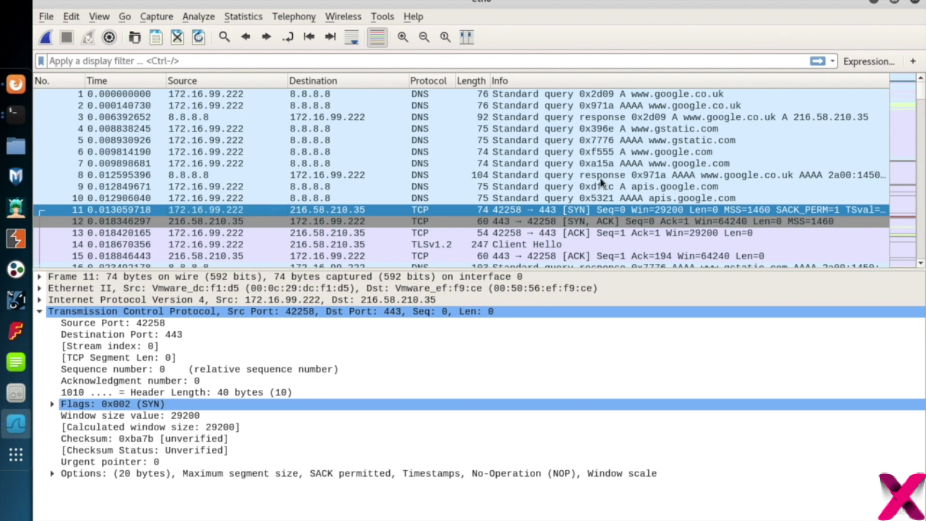
scroll(600, 178, down, 2)
click(594, 153)
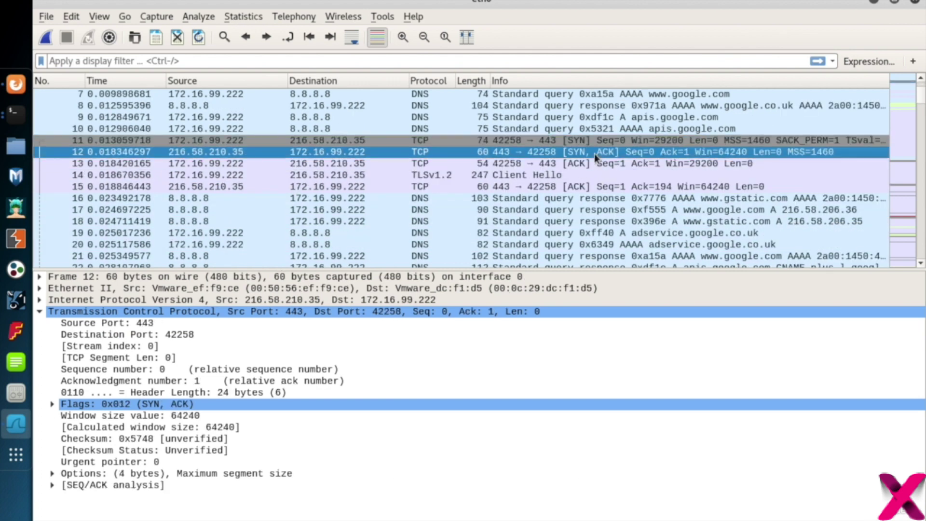
click(581, 164)
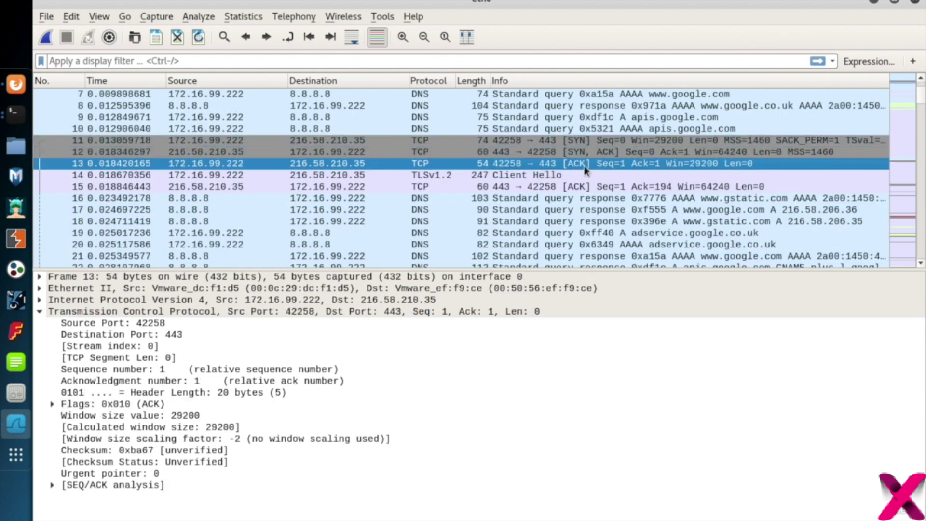
- Select the TLSv1.2 Client Hello packet 14 and apply its destination address 216.58.210.35 as a display filter
click(444, 175)
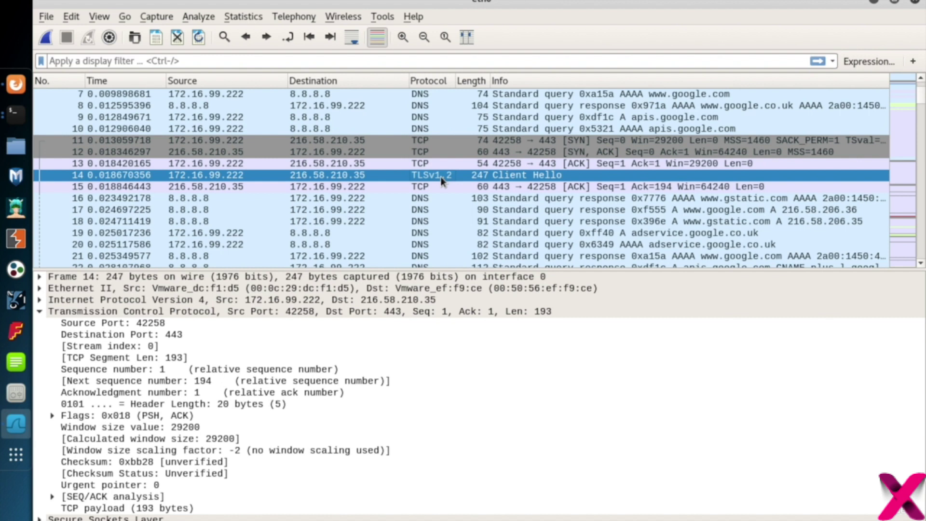
right_click(358, 179)
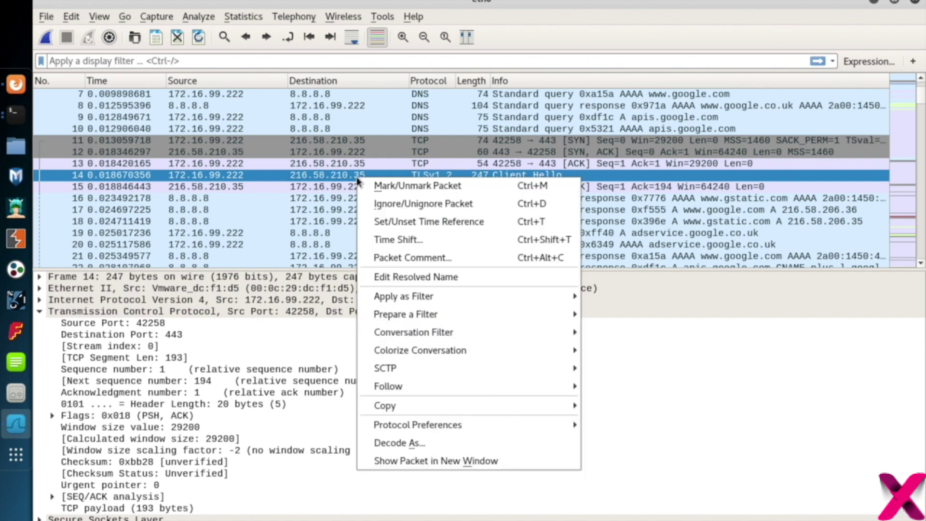
mouse_move(450, 300)
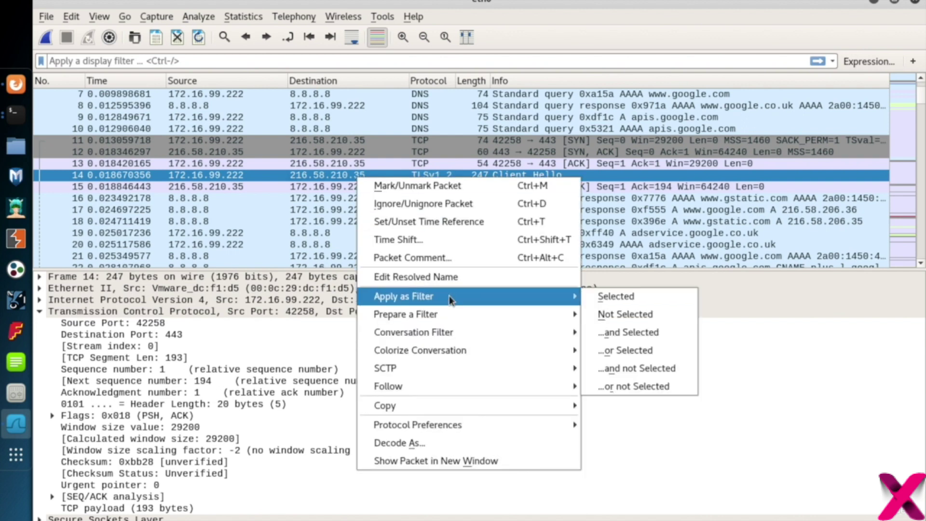
click(602, 299)
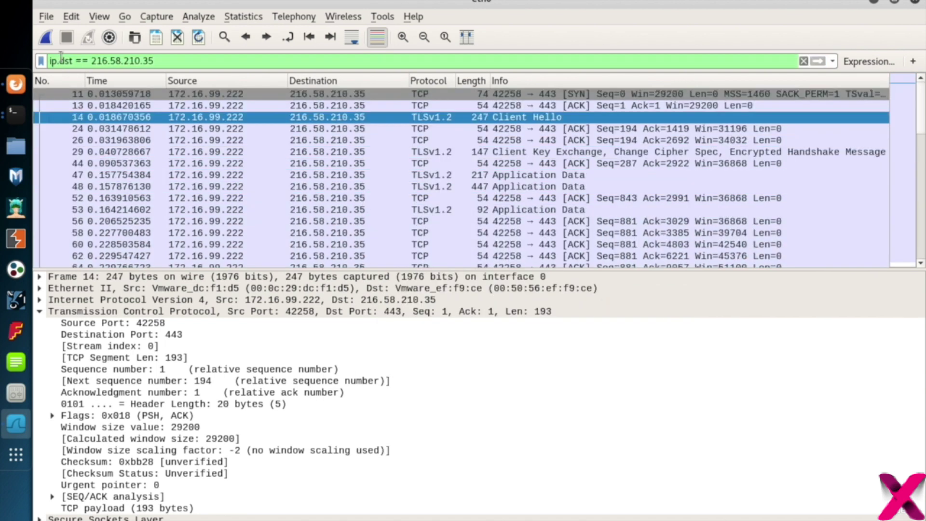
- Change the display filter to ip.addr == 216.58.210.35 and apply it
drag(155, 63, 50, 61)
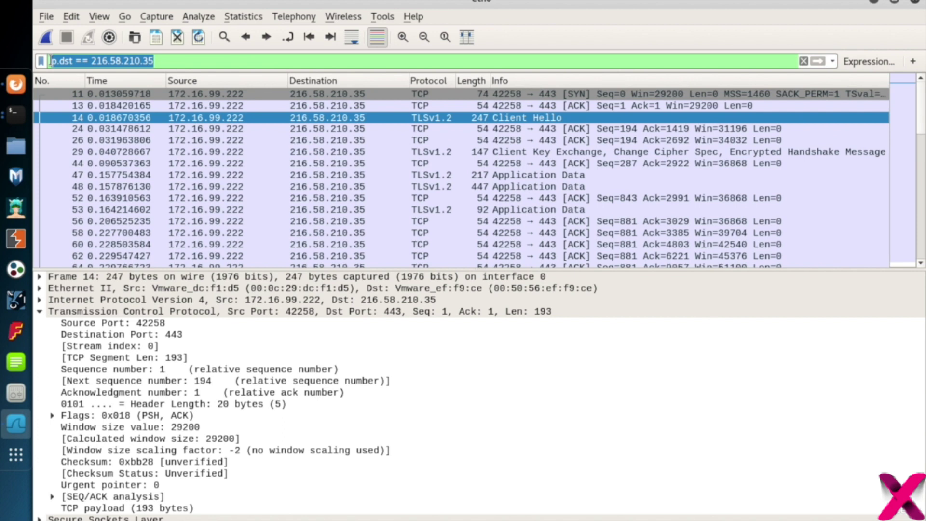
click(58, 60)
drag(58, 61, 64, 61)
click(73, 62)
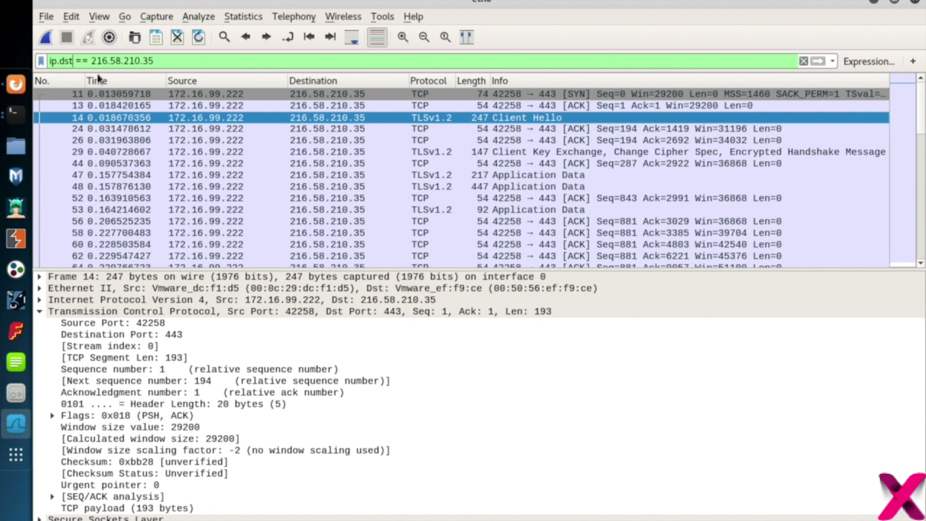
key(BackSpace)
key(BackSpace)
key(BackSpace)
text(addr)
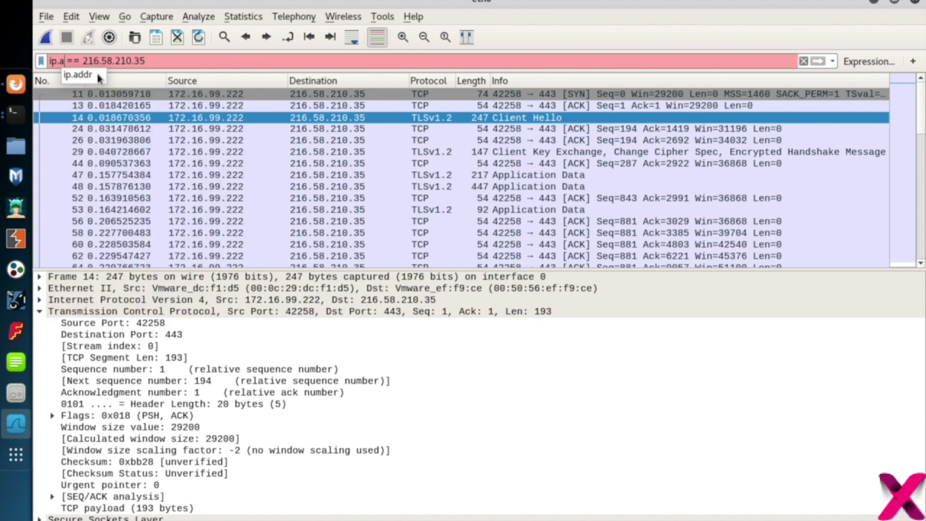
click(816, 61)
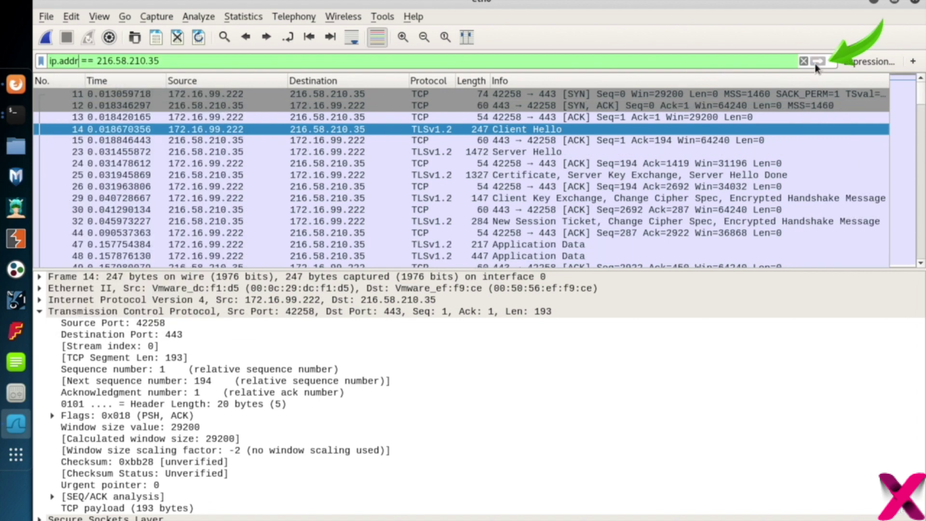
- Examine the Secure Sockets Layer and Transmission Control Protocol sections of Client Hello packet 14
click(445, 139)
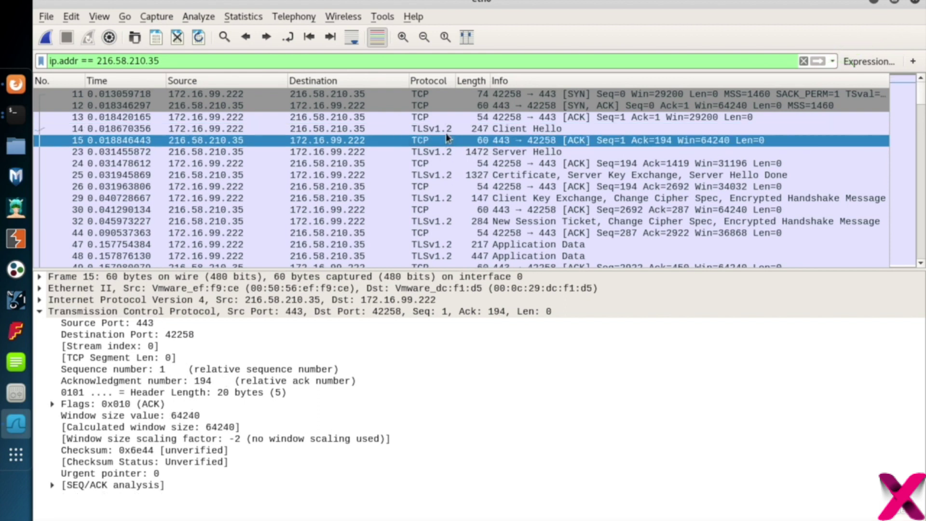
click(470, 129)
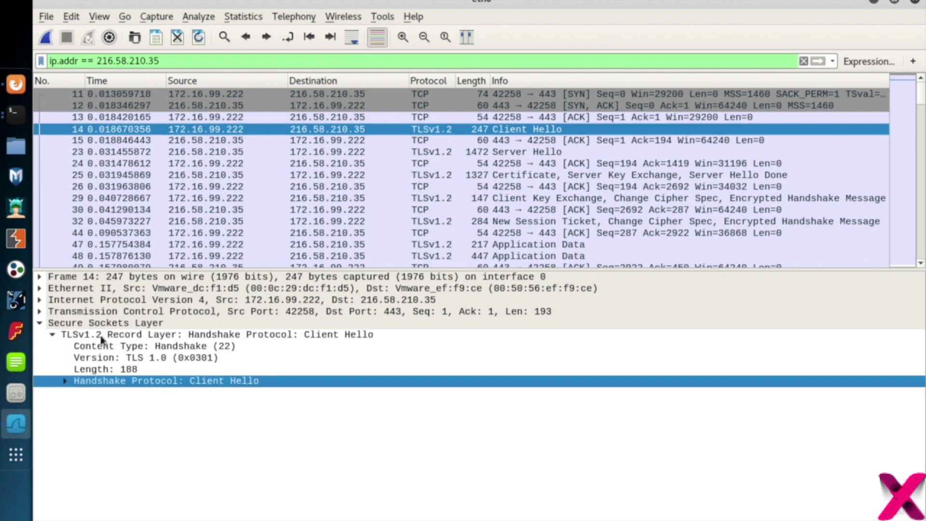
click(421, 315)
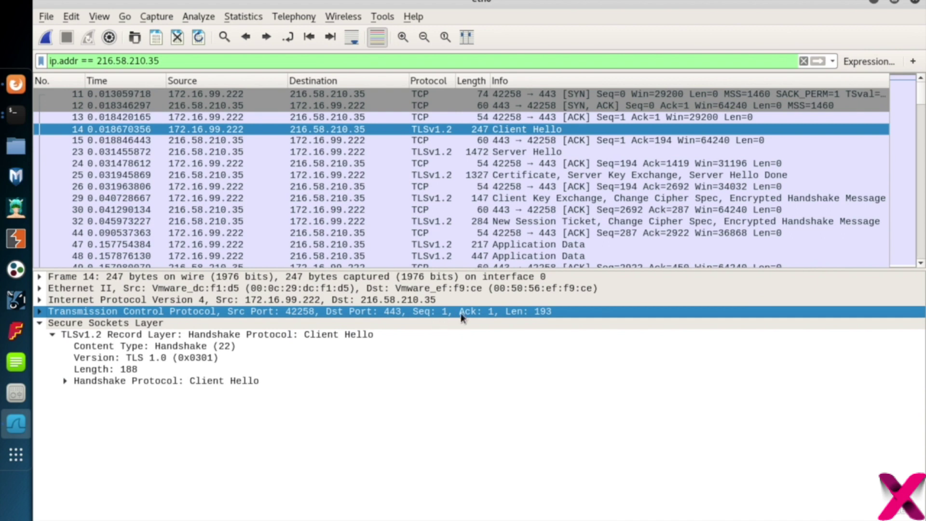
- Examine the rest of the TLS handshake: Server Hello packet 23, Certificate packet 25, Client Key Exchange packet 29 and New Session Ticket packet 32
click(641, 139)
click(535, 152)
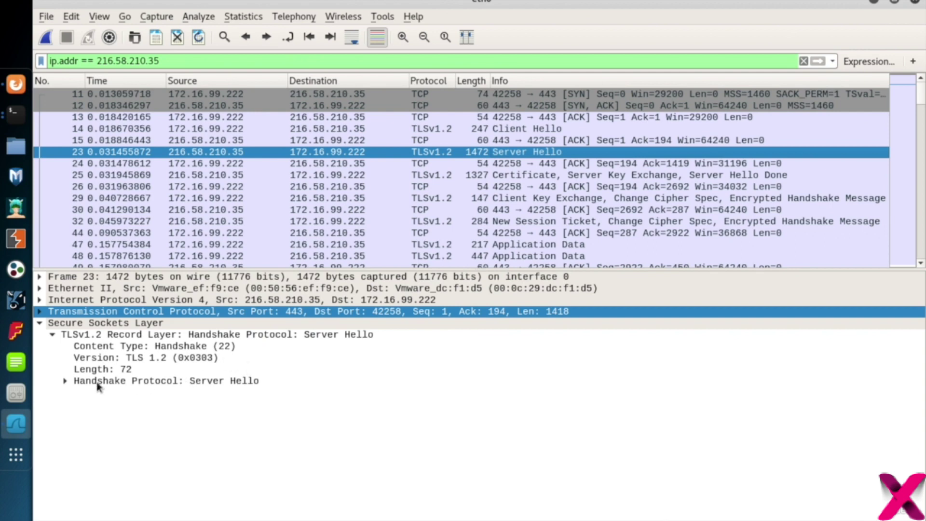
click(613, 177)
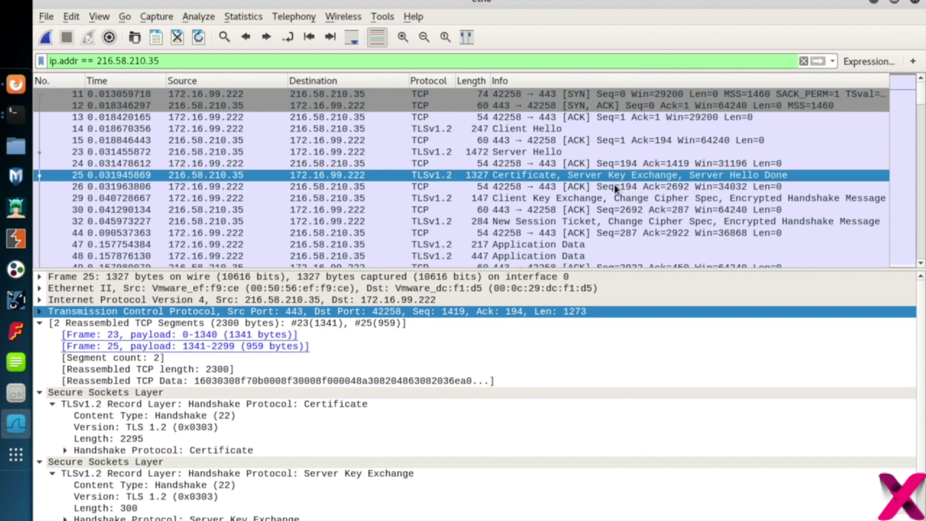
click(541, 199)
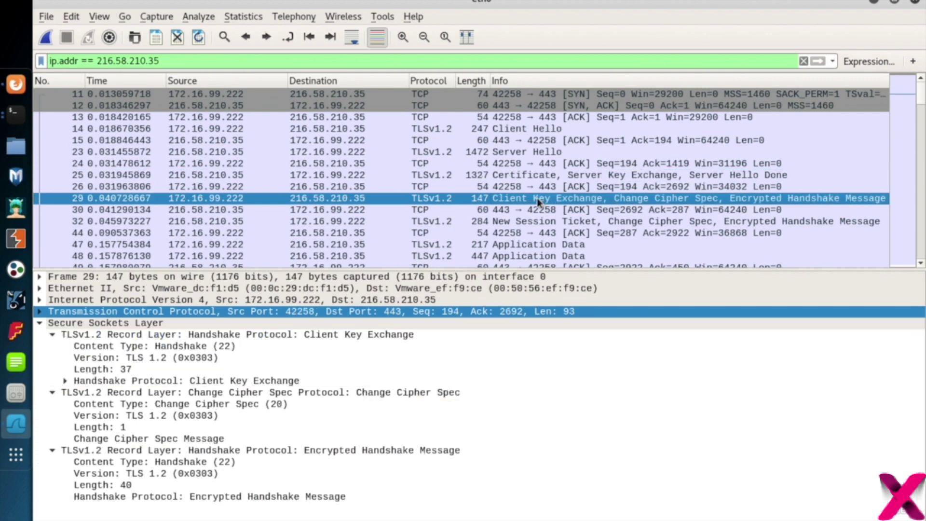
click(548, 223)
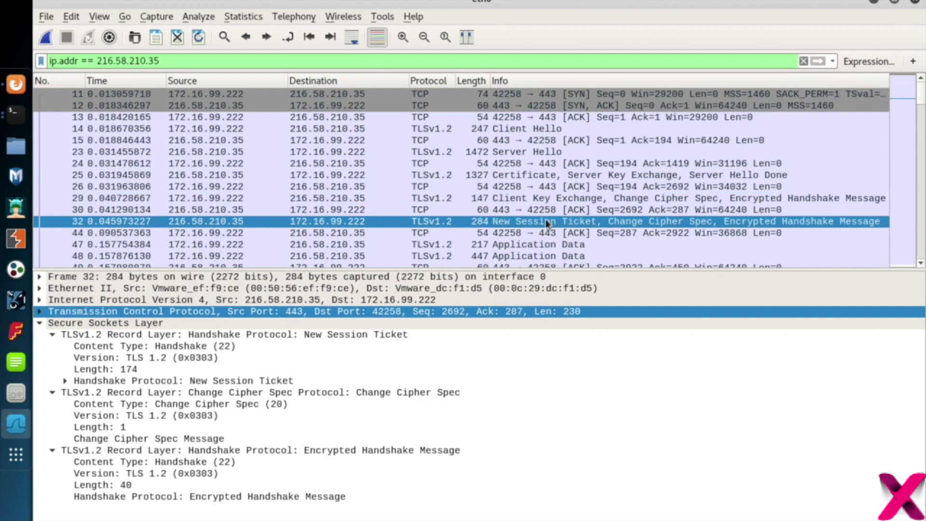
- Select Application Data packet 47 and examine its Encrypted Application Data field
scroll(546, 221, down, 1)
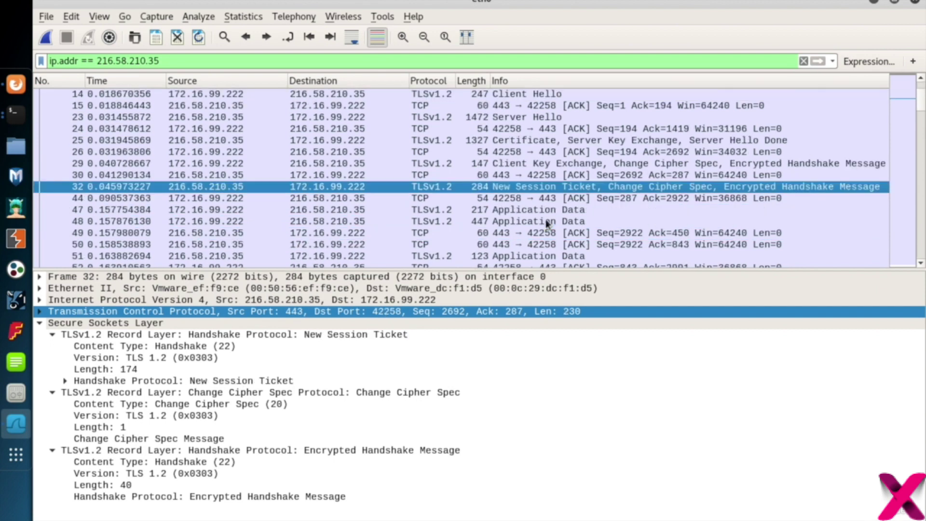
click(497, 211)
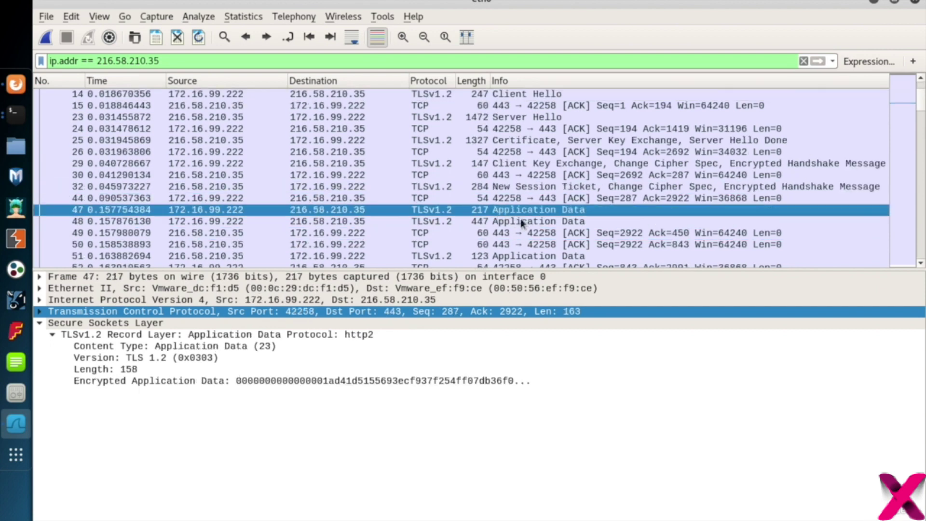
click(125, 382)
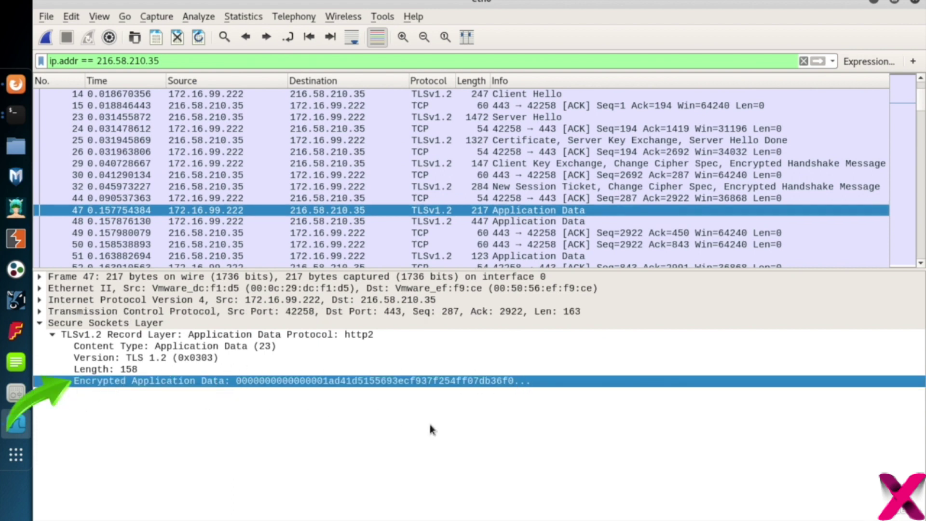
- Examine packet 47's source and destination ports in the Transmission Control Protocol section and its addresses in the Internet Protocol section
click(40, 311)
click(96, 314)
click(101, 325)
click(103, 334)
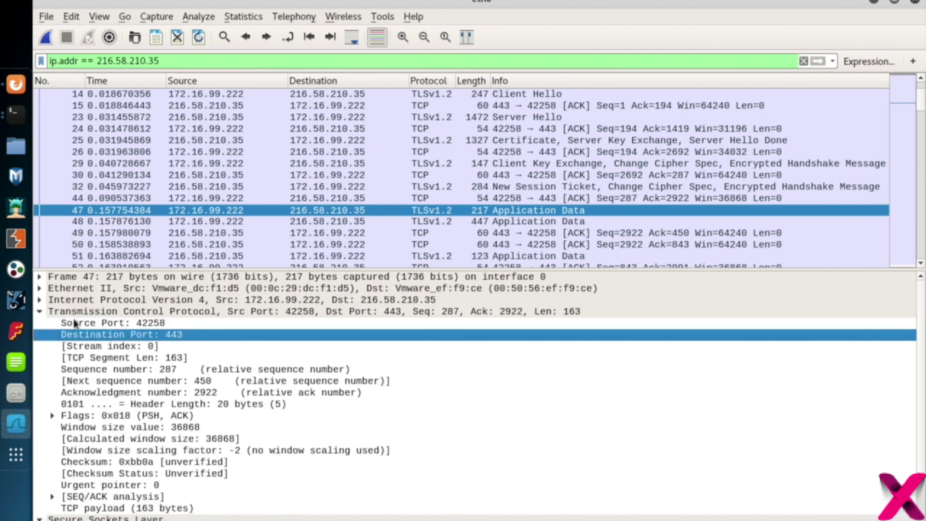
click(39, 312)
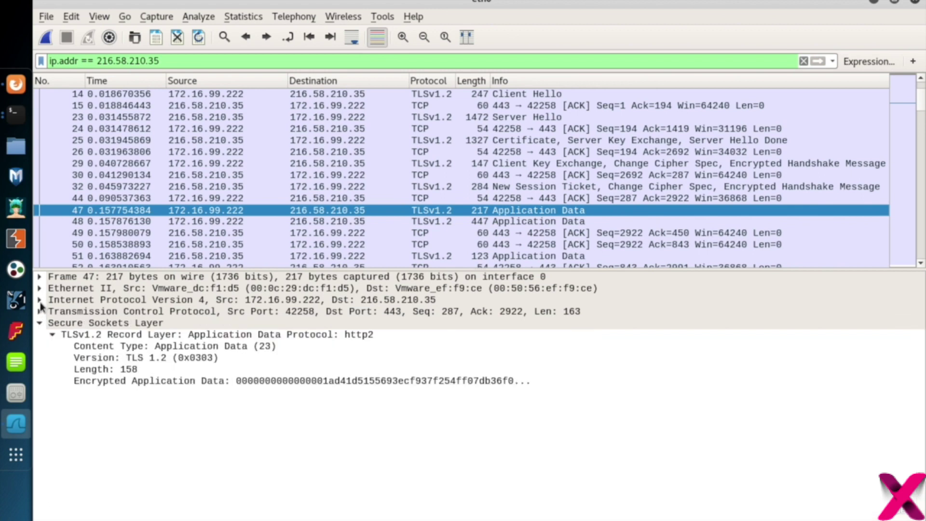
click(39, 300)
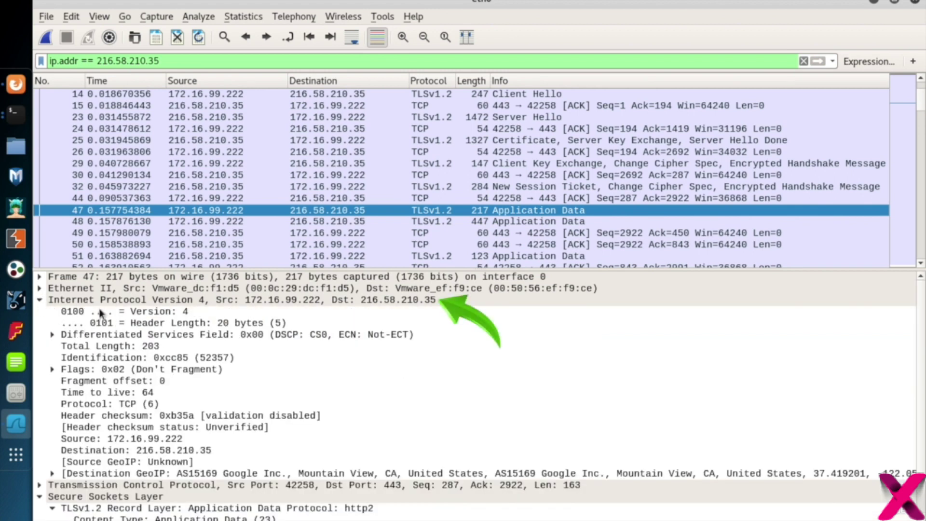
click(80, 438)
click(81, 448)
click(87, 428)
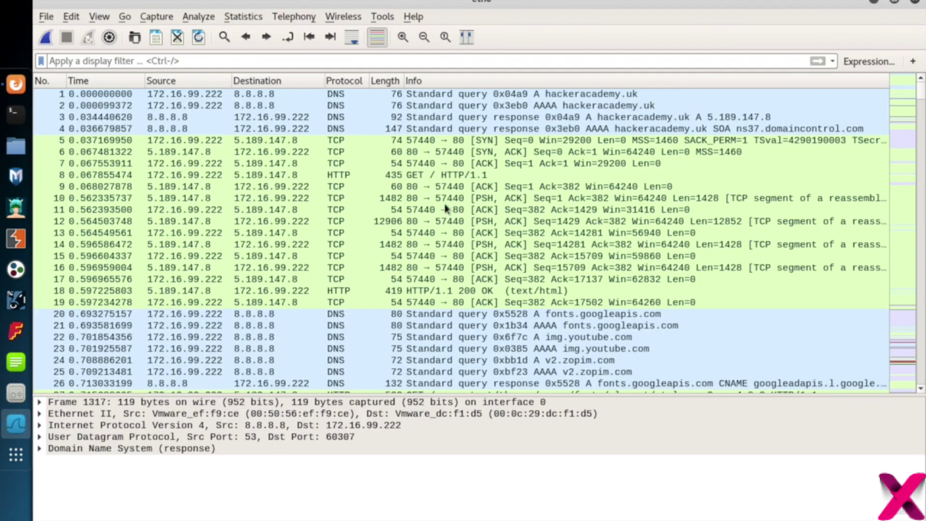
- Examine the TCP handshake with 5.189.147.8: SYN packet 5, SYN, ACK packet 6 and ACK packet 7
click(346, 142)
click(487, 153)
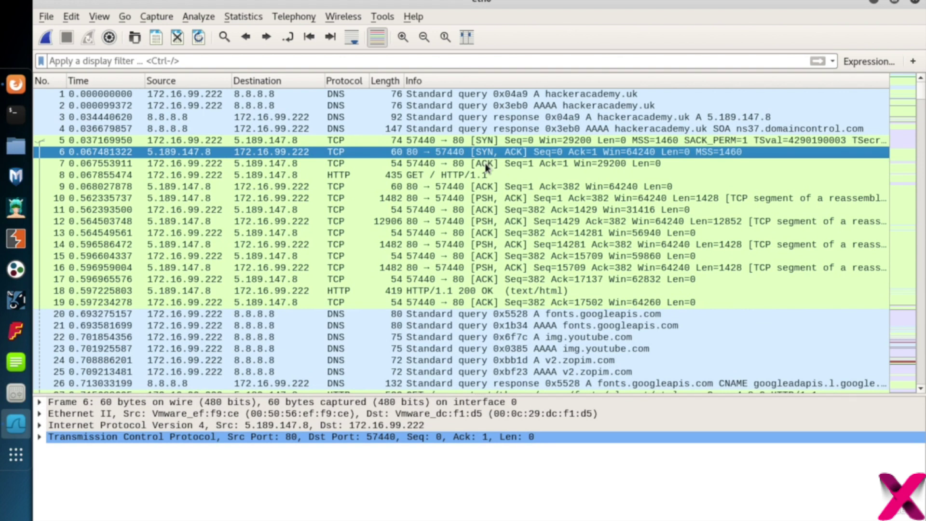
click(485, 163)
- Follow the HTTP stream of GET request packet 8
click(462, 176)
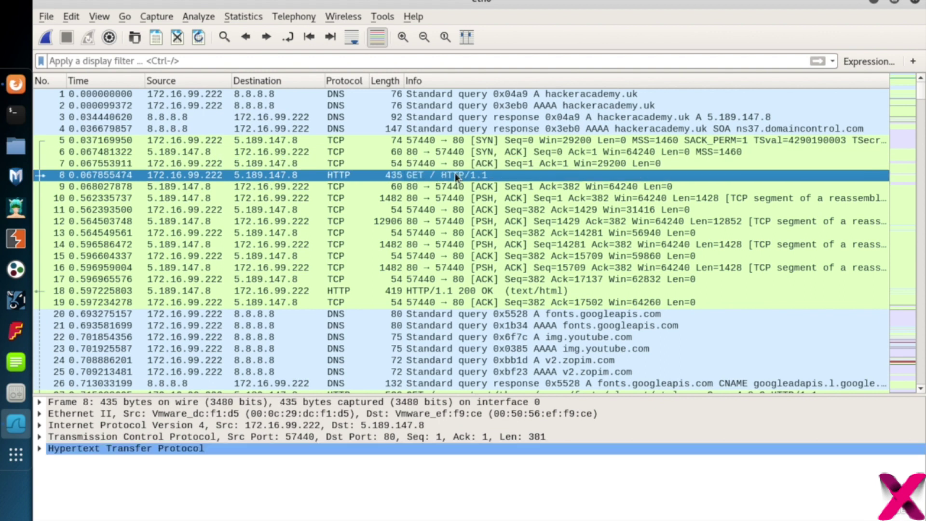
right_click(370, 175)
mouse_move(433, 389)
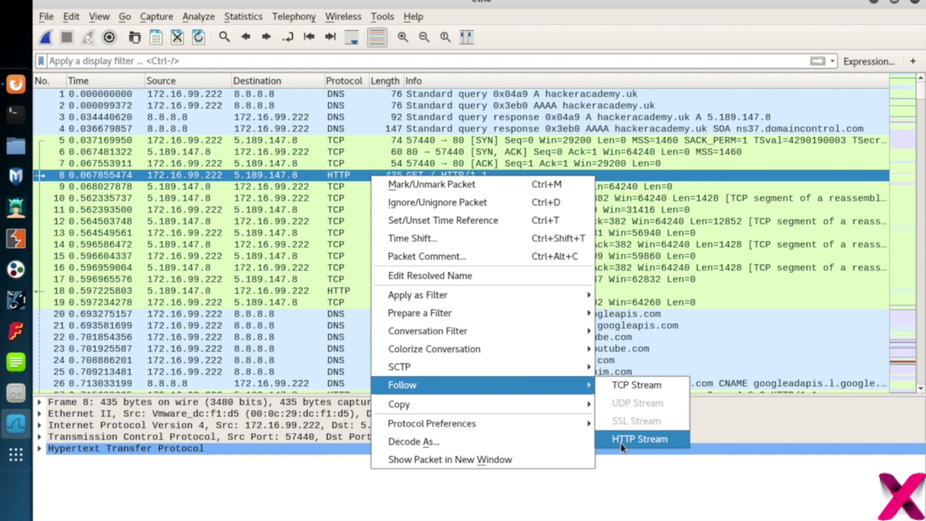
click(644, 440)
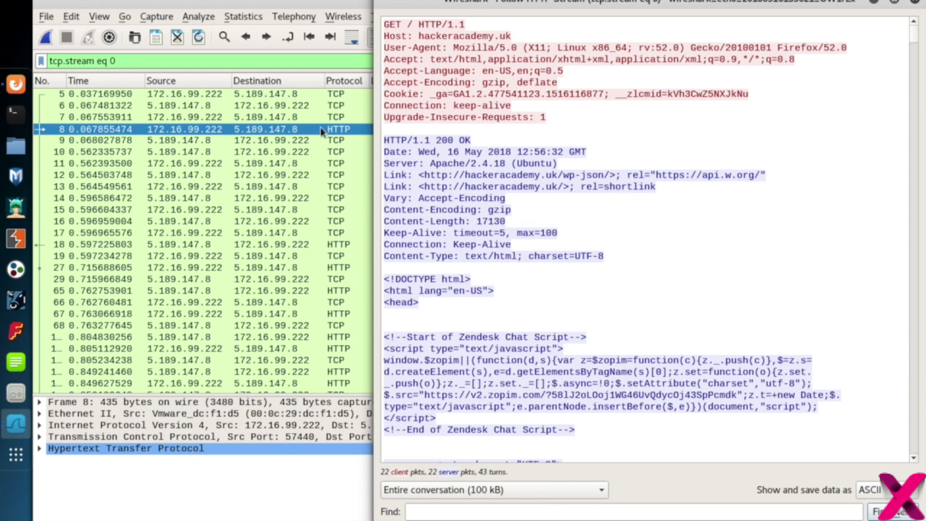
- Read the HTTP 200 OK response headers and the returned HTML page source in the followed stream
click(443, 182)
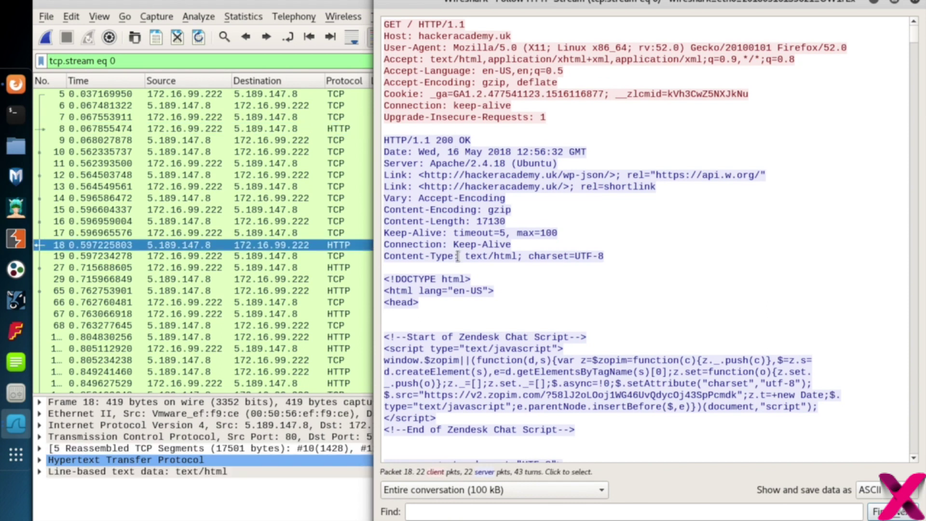
scroll(475, 261, down, 7)
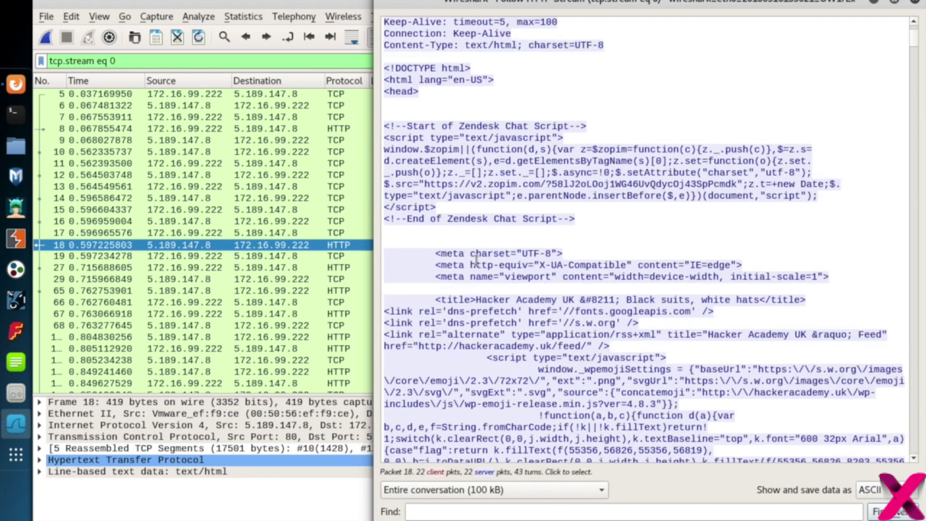
scroll(535, 333, down, 18)
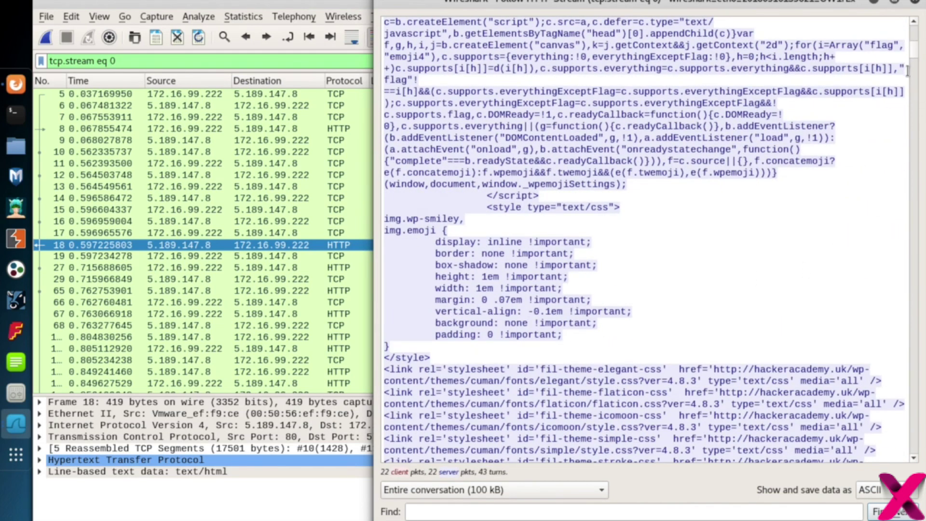
drag(913, 55, 919, 375)
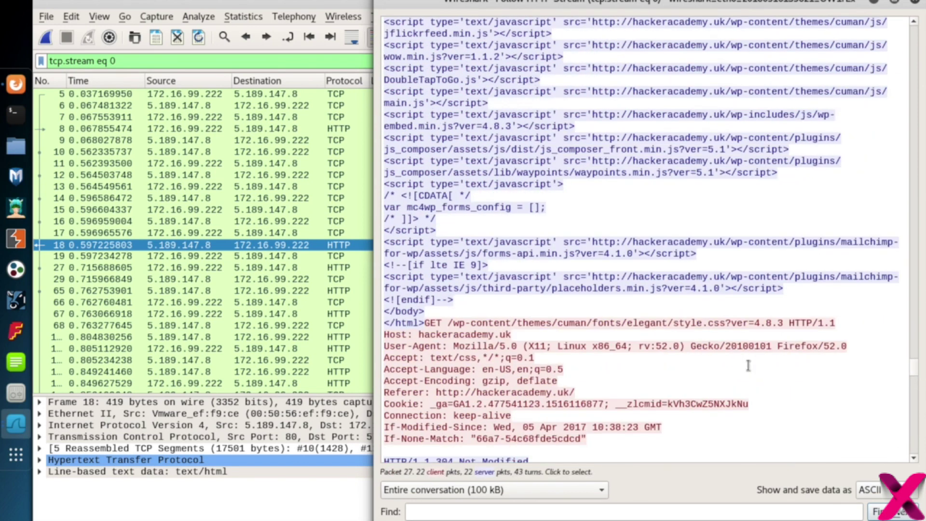
- Examine the GET request for the elegant/style.css theme file and the remaining stream content through to its end
click(533, 322)
double_click(533, 322)
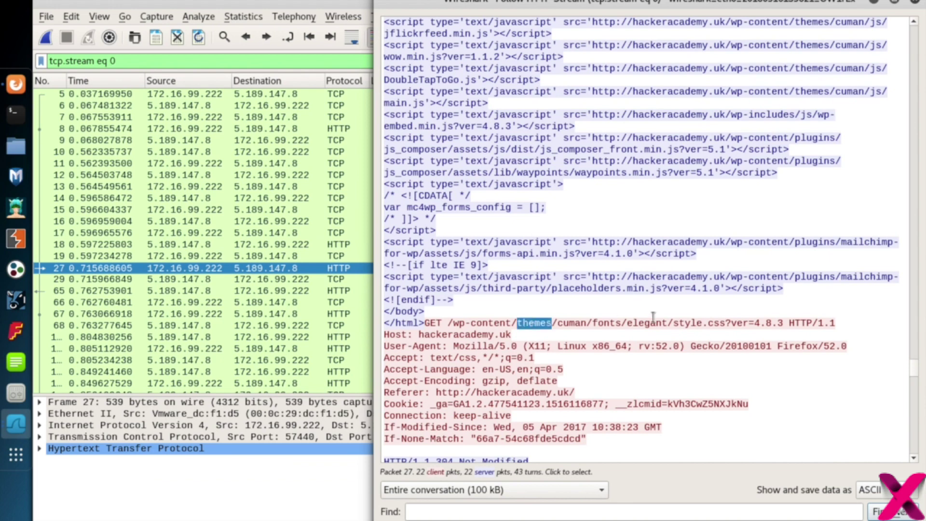
double_click(717, 322)
drag(919, 371, 915, 451)
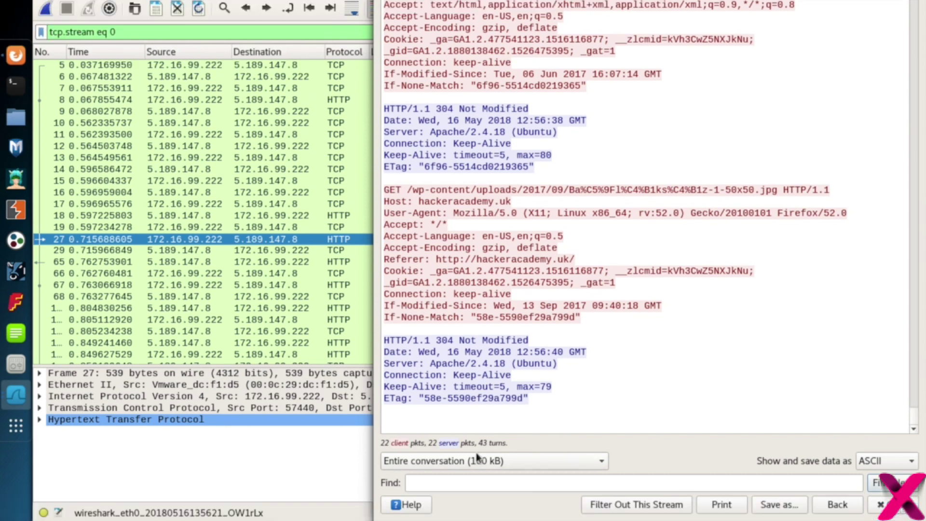
- Review the available conversation directions and data display formats for the HTTP stream without changing them
click(486, 491)
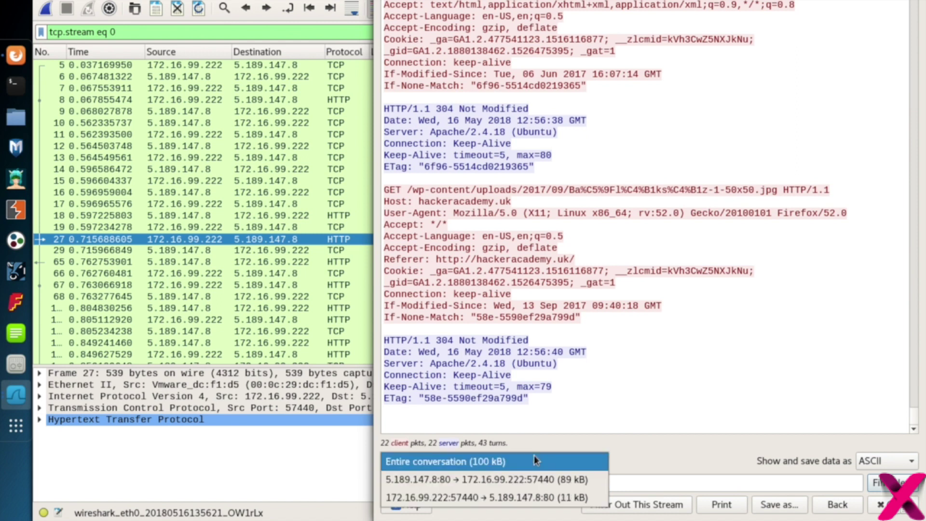
click(574, 429)
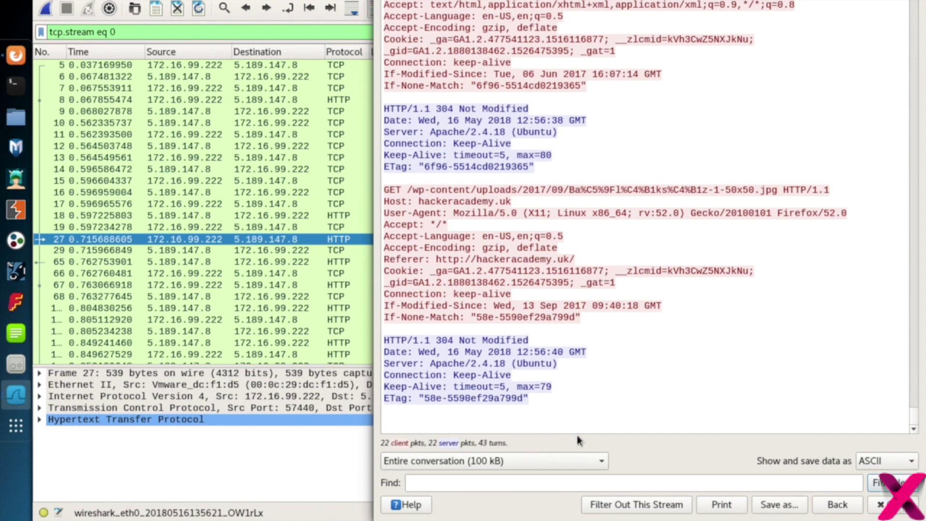
click(884, 465)
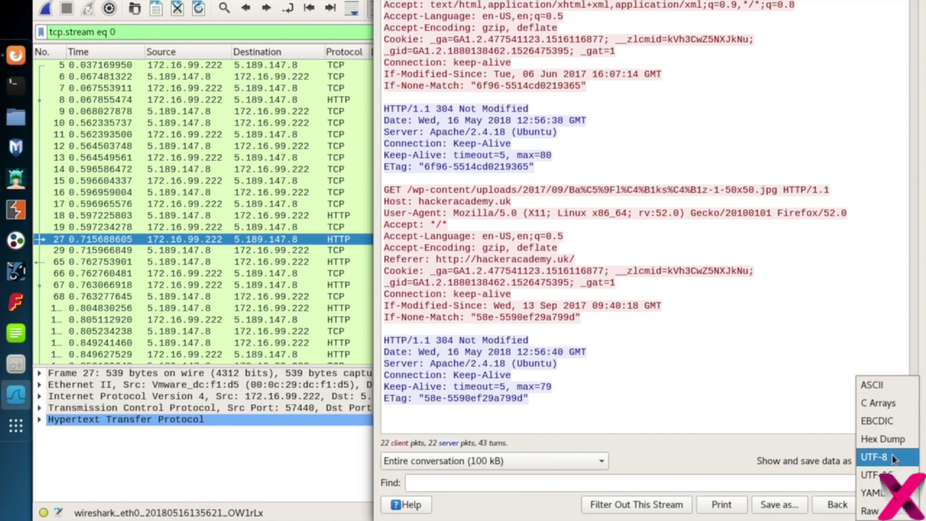
click(810, 363)
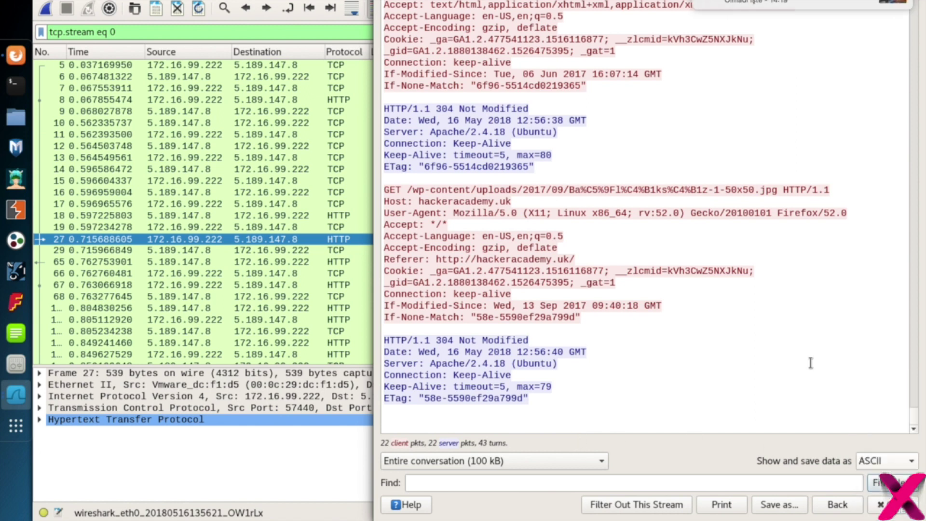
click(891, 464)
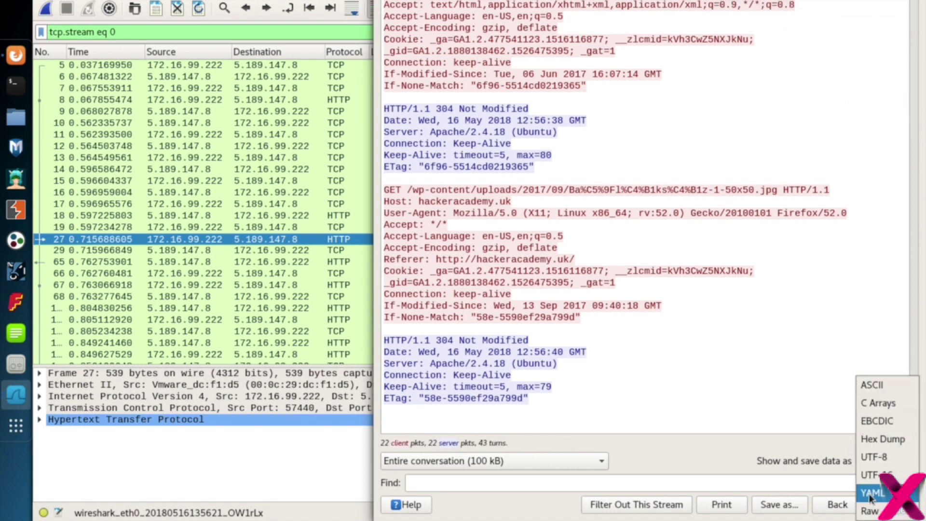
click(813, 383)
- Close the HTTP stream window and clear the tcp.stream eq 0 display filter
click(887, 504)
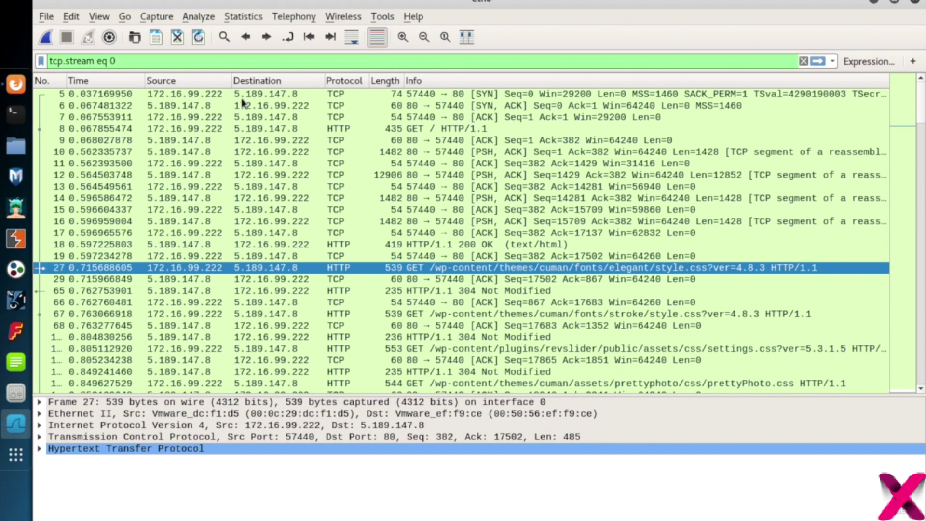
click(803, 61)
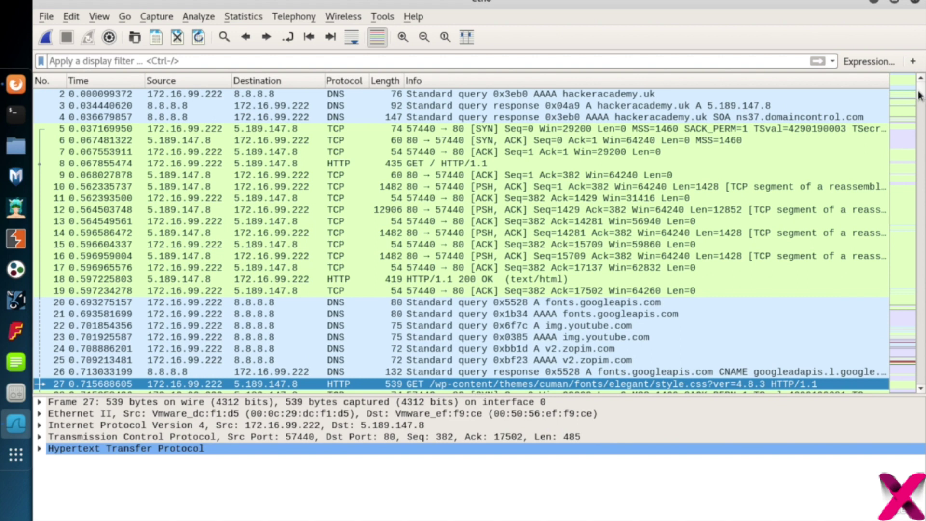
click(488, 130)
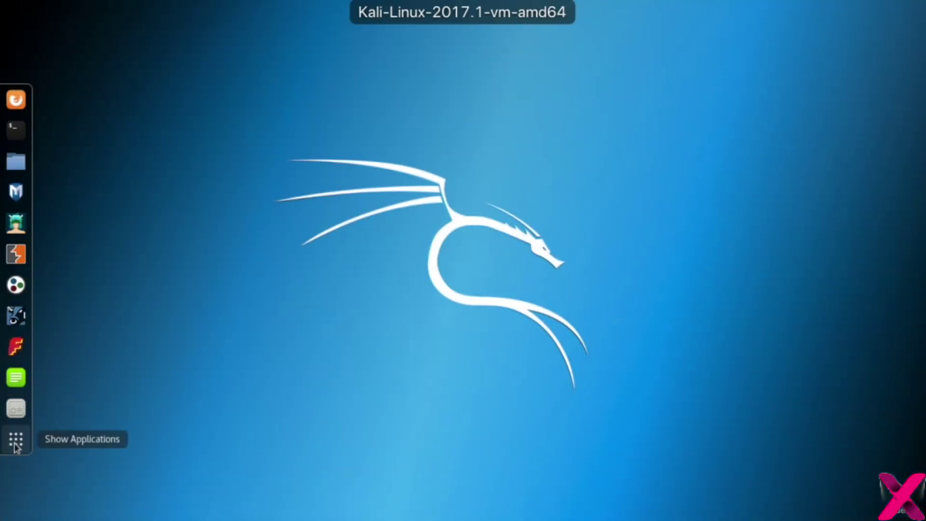
- Launch Wireshark in the background from a terminal with wireshark & and dismiss the Lua error
click(16, 438)
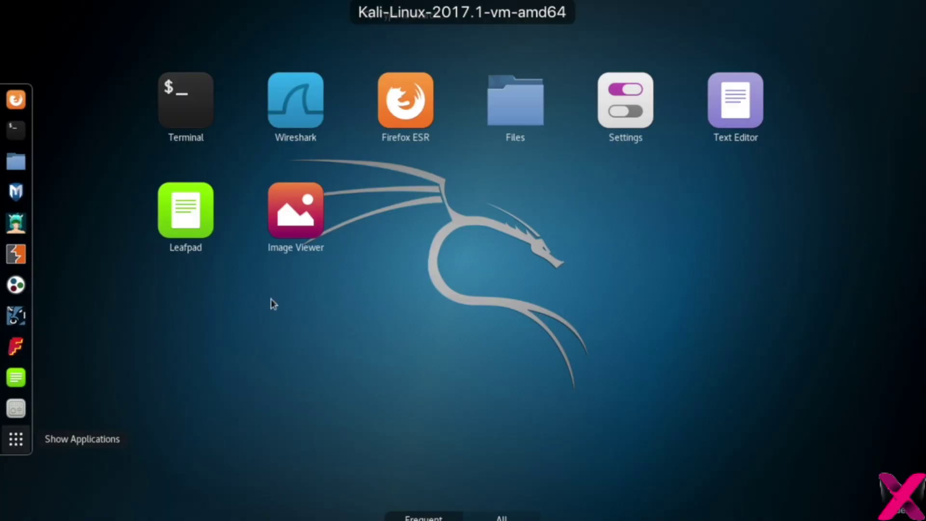
click(17, 132)
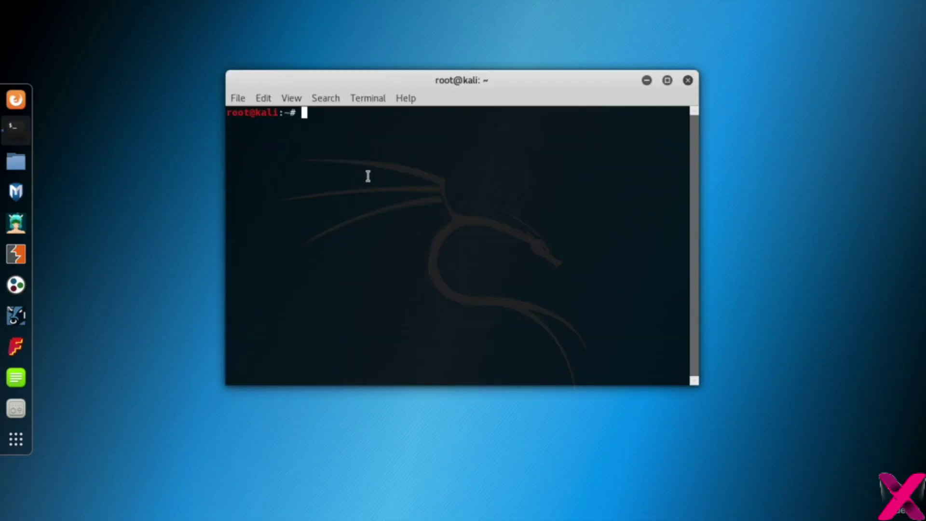
text(wireshark )
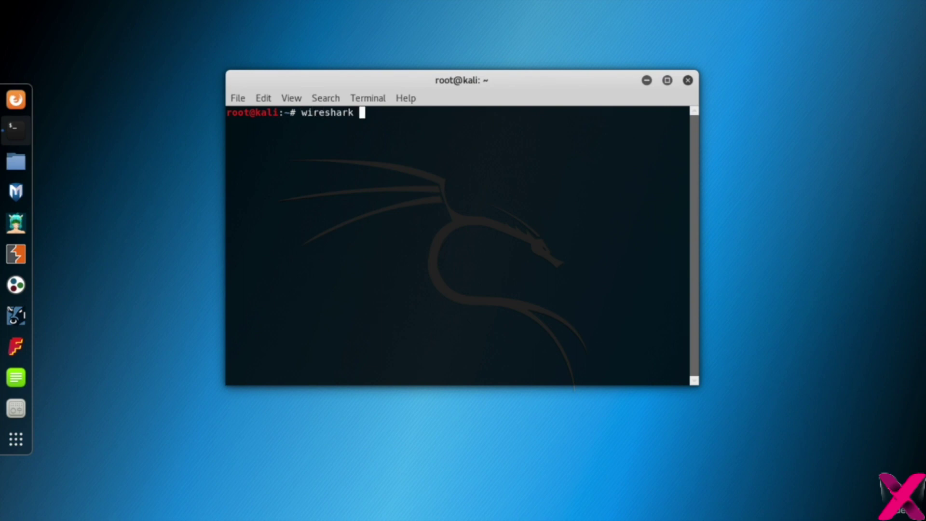
text(&)
key(Return)
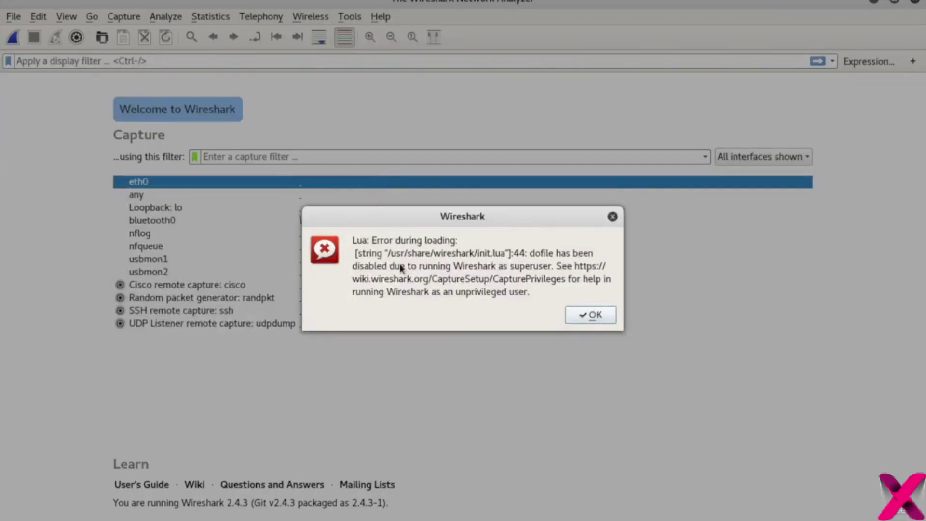
click(578, 316)
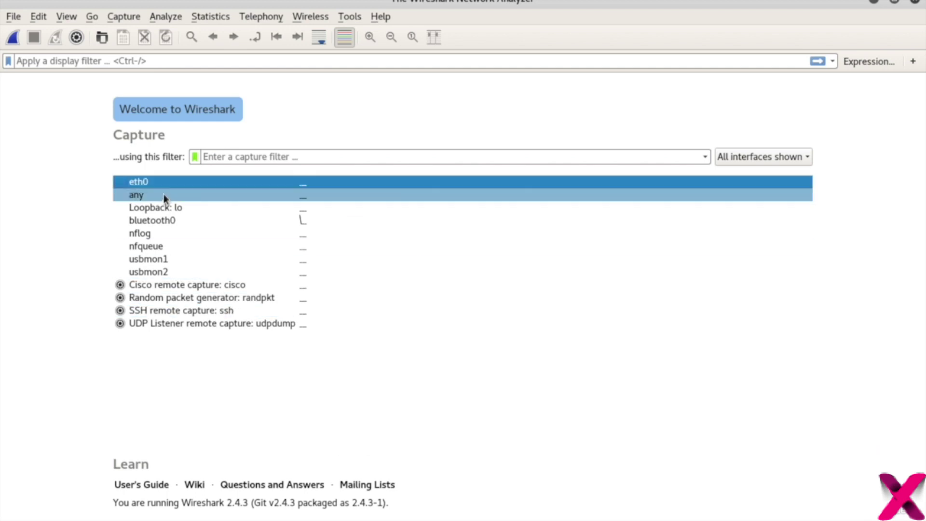
- Un-maximize the Wireshark window, open a new terminal window, and run ifconfig to check eth0 and its IP address
drag(263, 5, 332, 17)
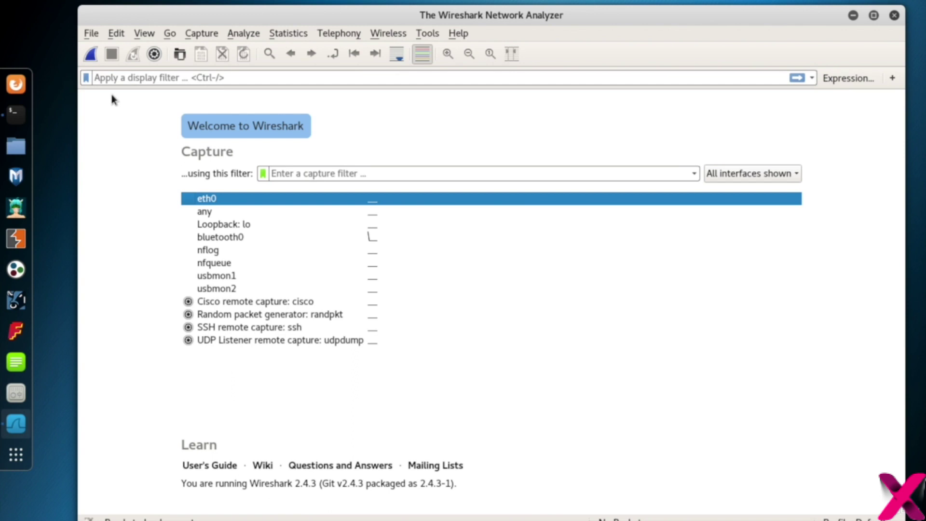
right_click(16, 115)
click(77, 75)
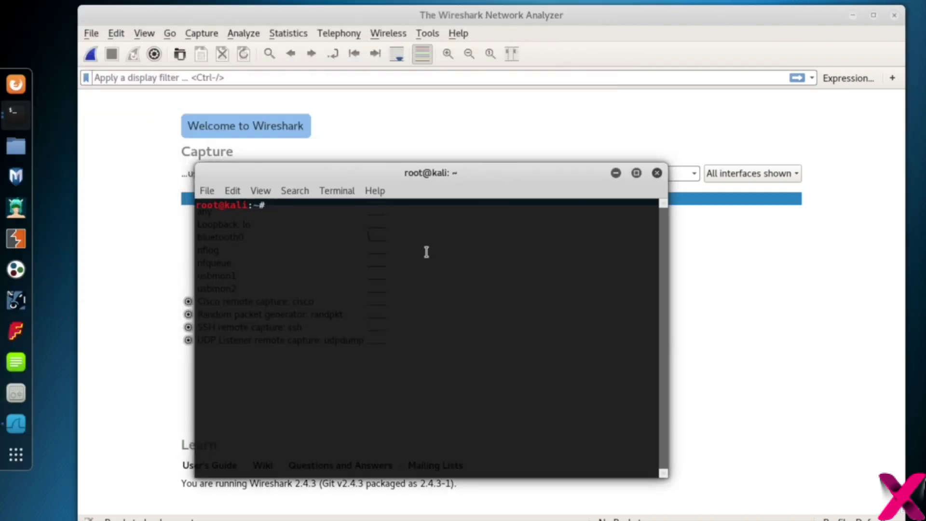
text(ifconfig)
key(Return)
double_click(201, 217)
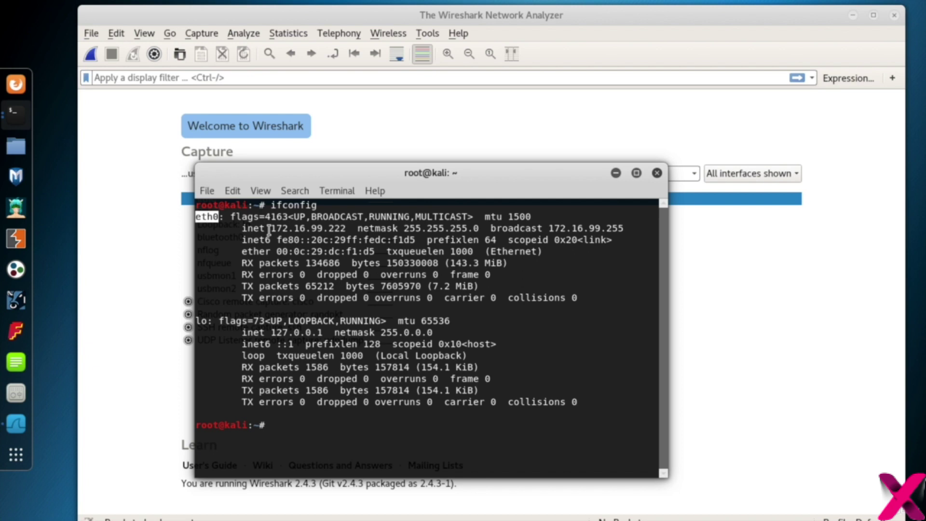
drag(269, 230, 344, 229)
- Return to Wireshark and start a live capture on the eth0 interface
click(368, 128)
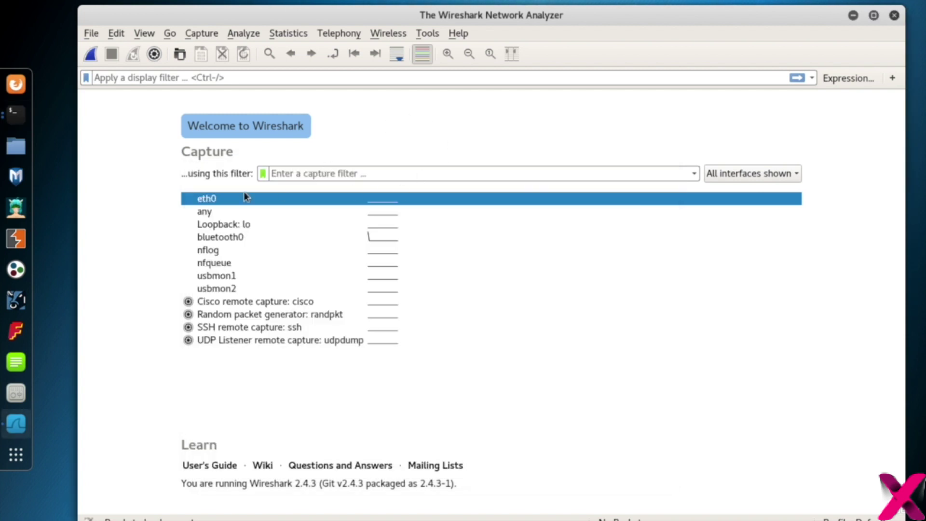
double_click(216, 200)
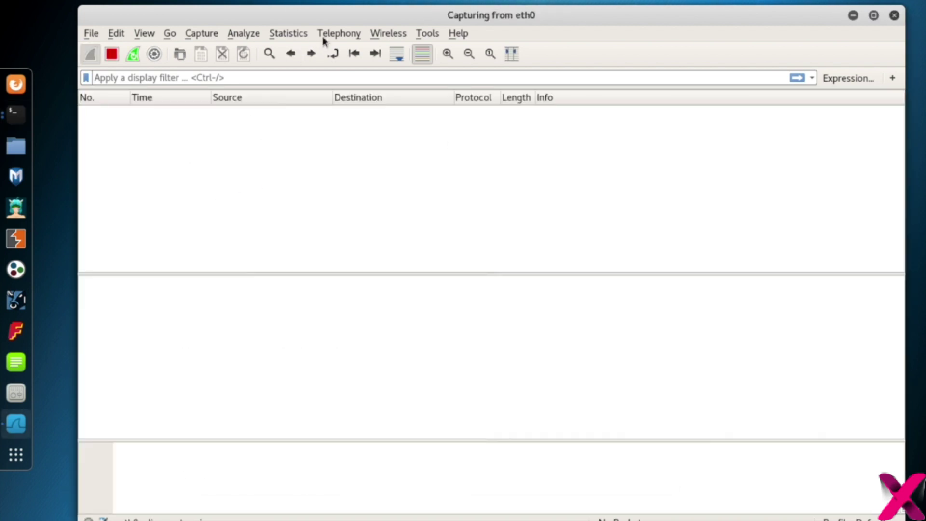
- Shrink the Wireshark capture window from its upper-left corner and reposition it on the desktop
drag(323, 15, 325, 10)
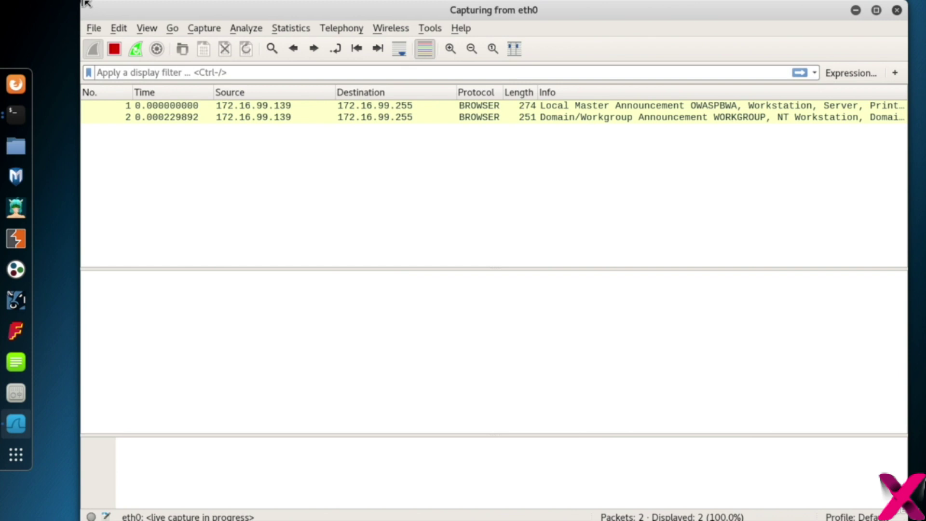
drag(87, 4, 126, 69)
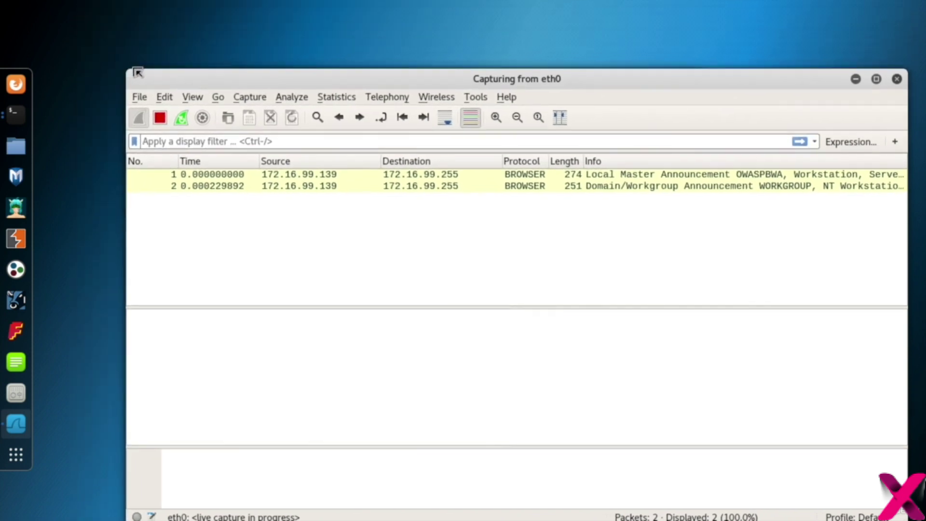
drag(323, 82, 307, 67)
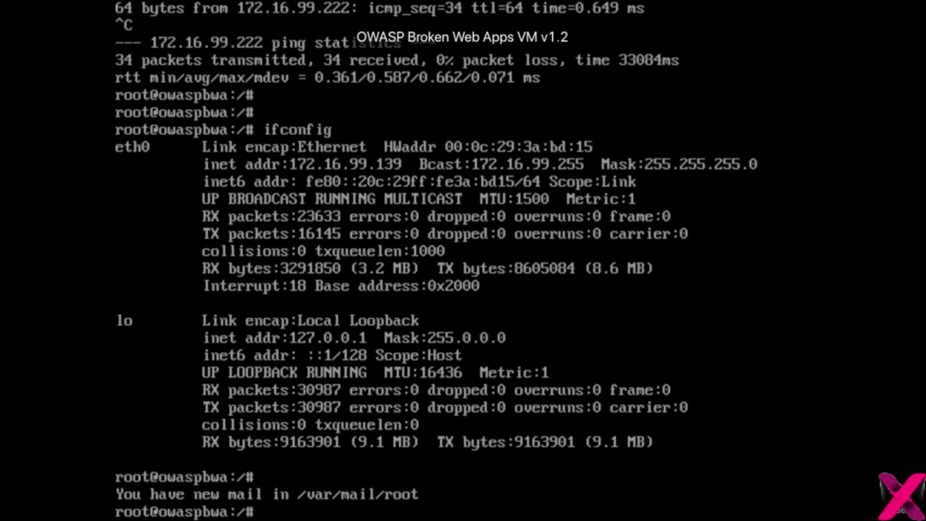
- In the OWASP Broken Web Apps VM console, ping 172.16.99.222, stop after a few replies, and run ifconfig
key(Return)
key(Return)
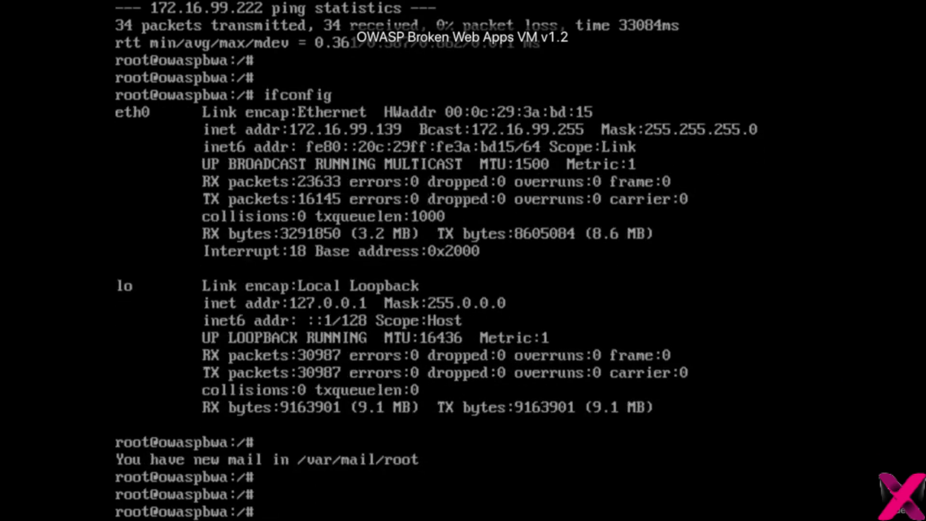
text(ping )
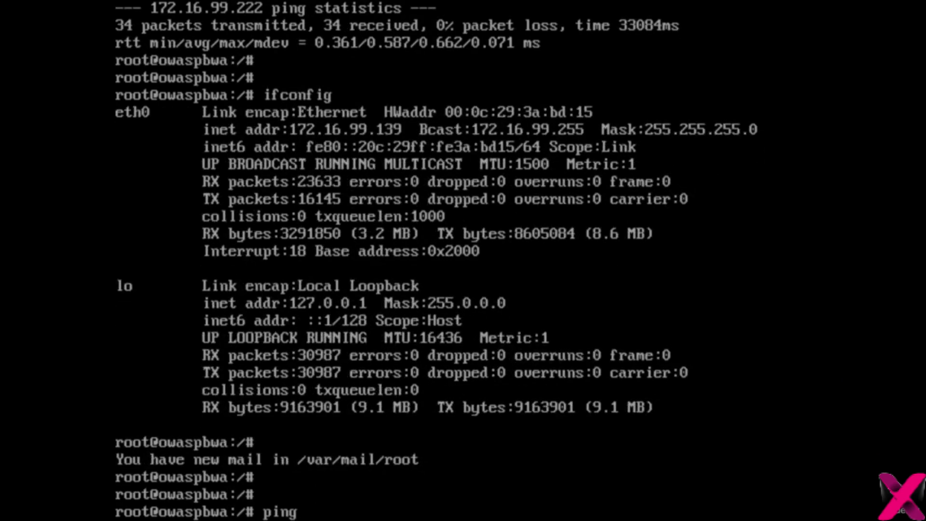
text(172.16.99)
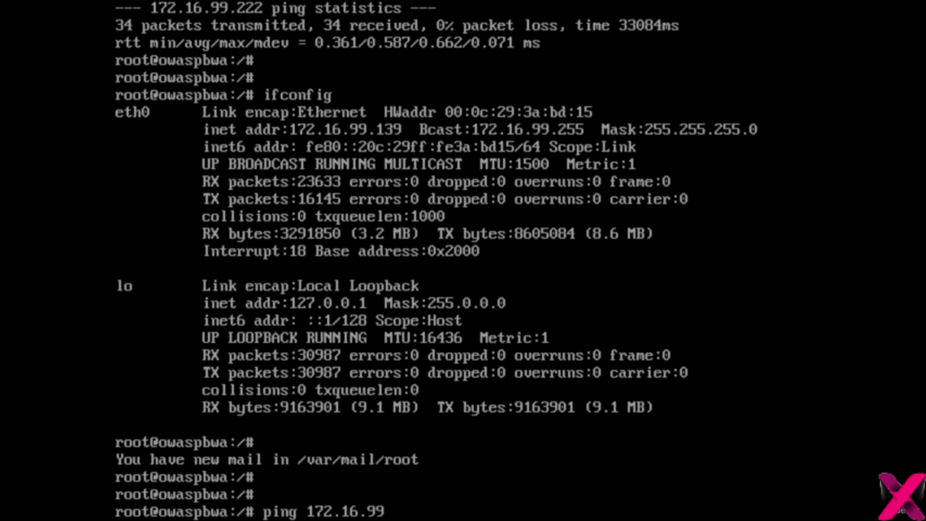
text(.222)
key(Return)
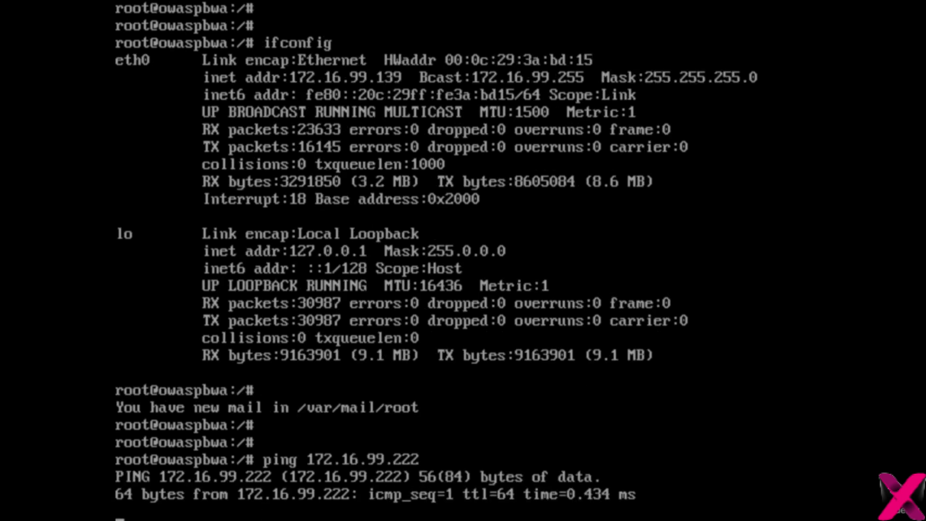
key(ctrl+c)
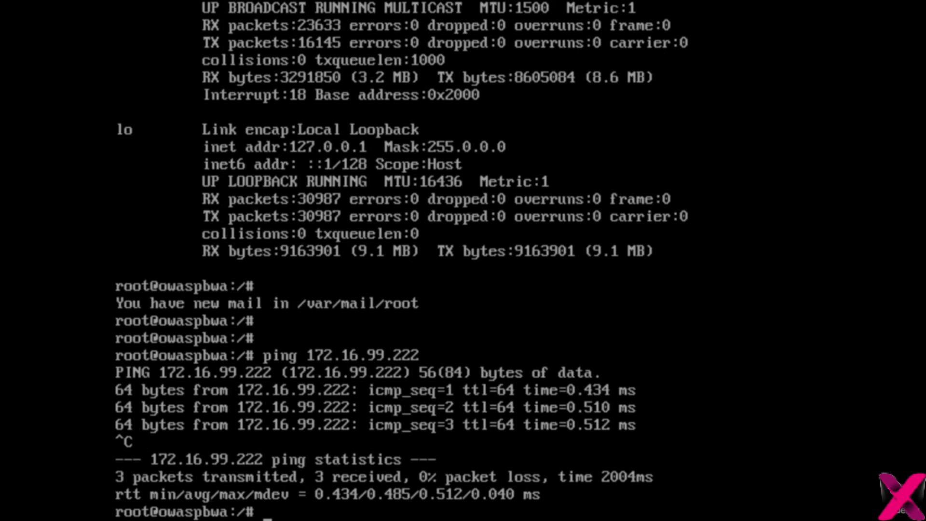
text(ifconfig)
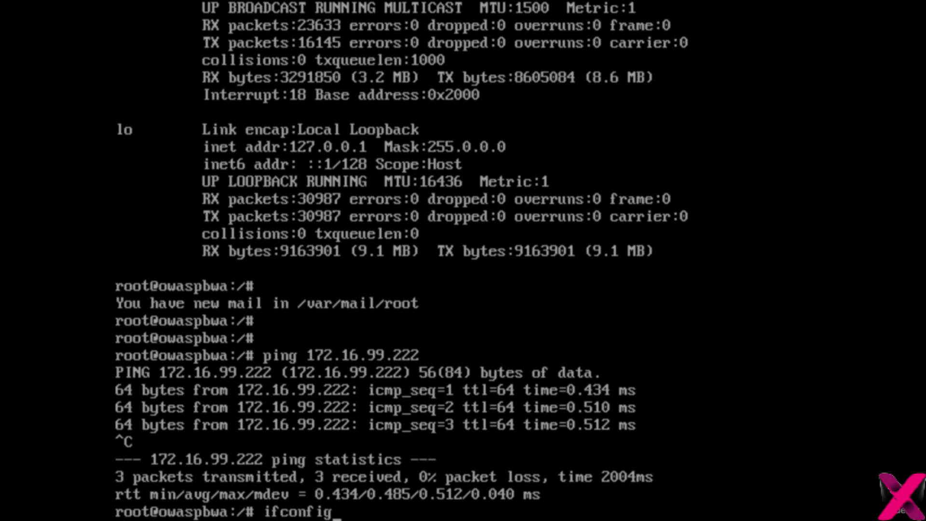
key(Return)
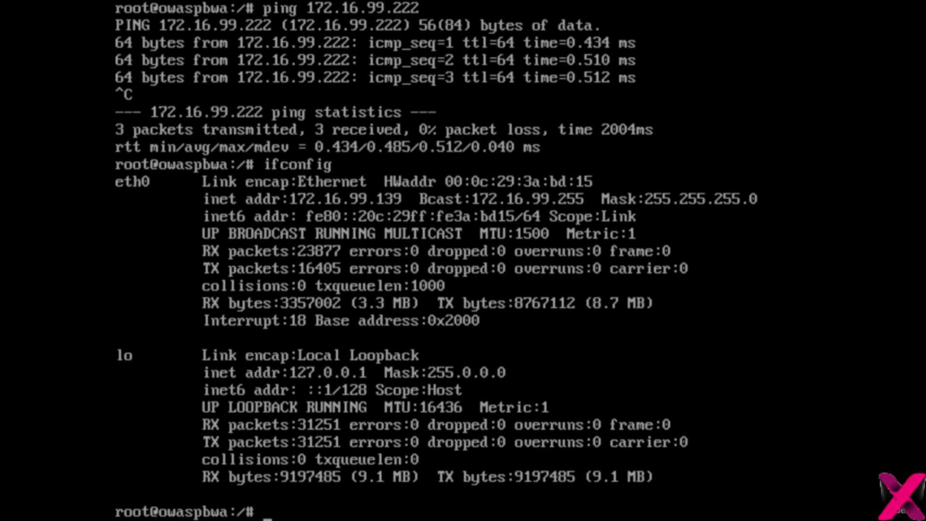
- Switch to the Metasploitable2-Linux VM, ping 172.16.99.139, and stop the ping after a few replies
key(ctrl+Left)
key(Return)
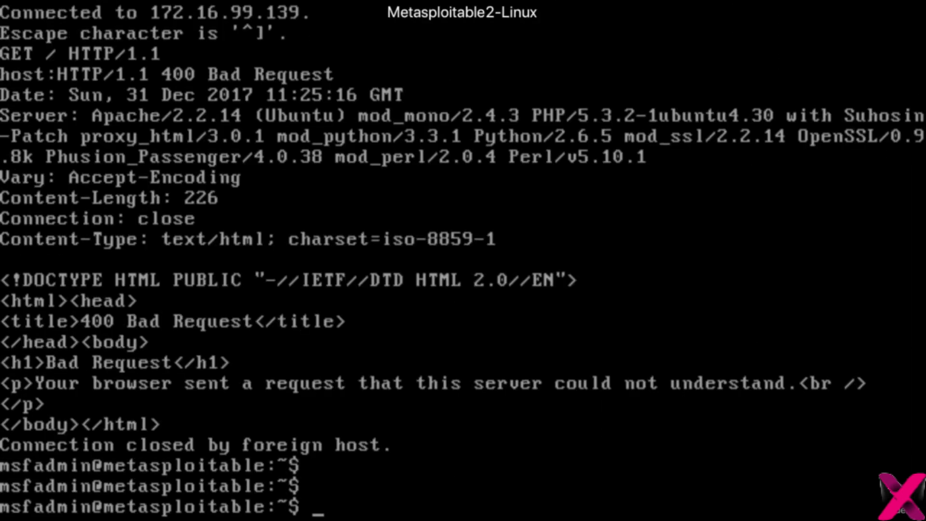
text(ping 17)
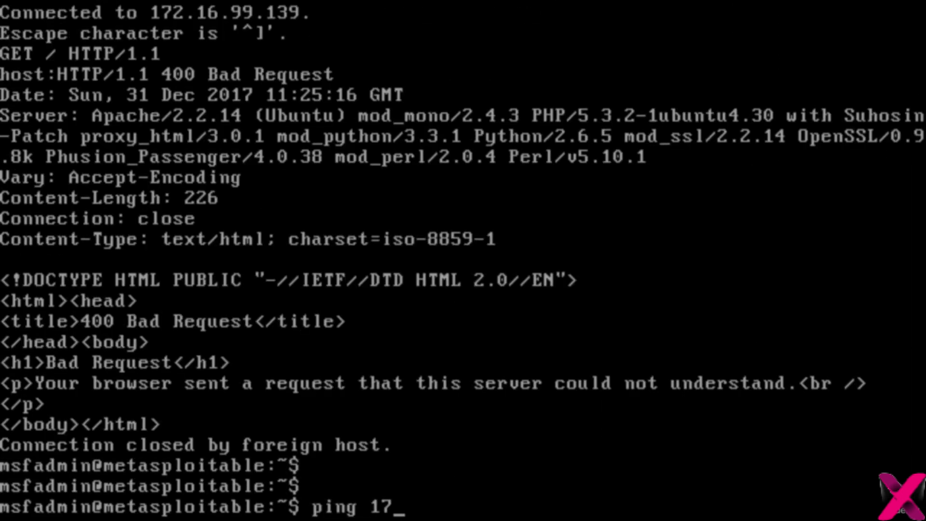
text(2.16.99.139)
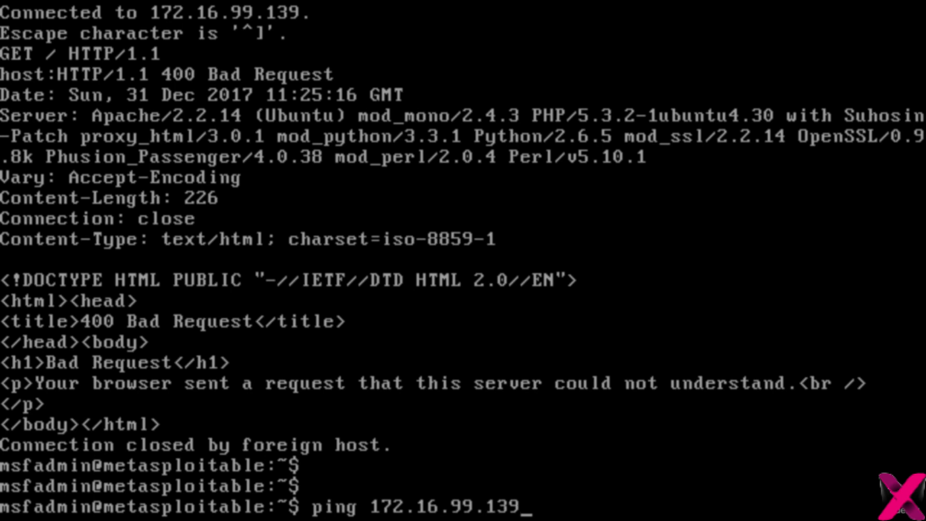
key(Return)
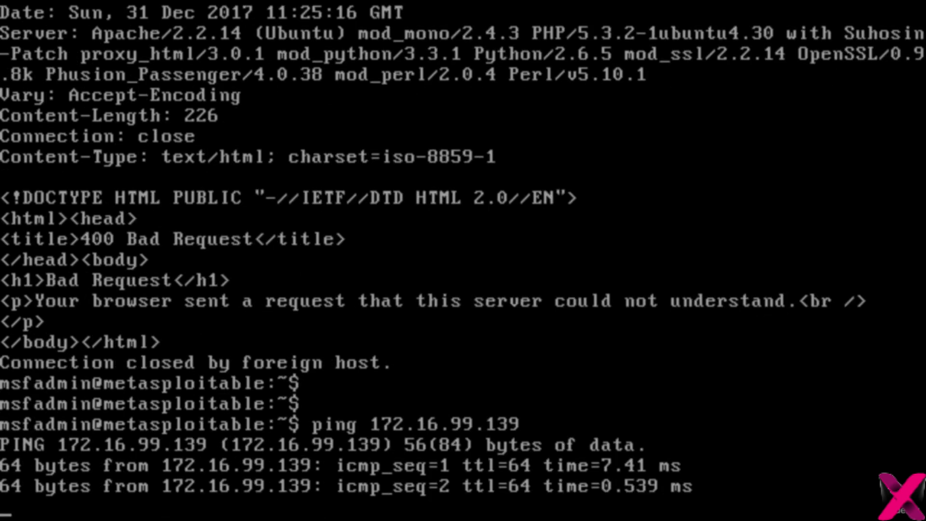
key(alt+c)
key(ctrl+c)
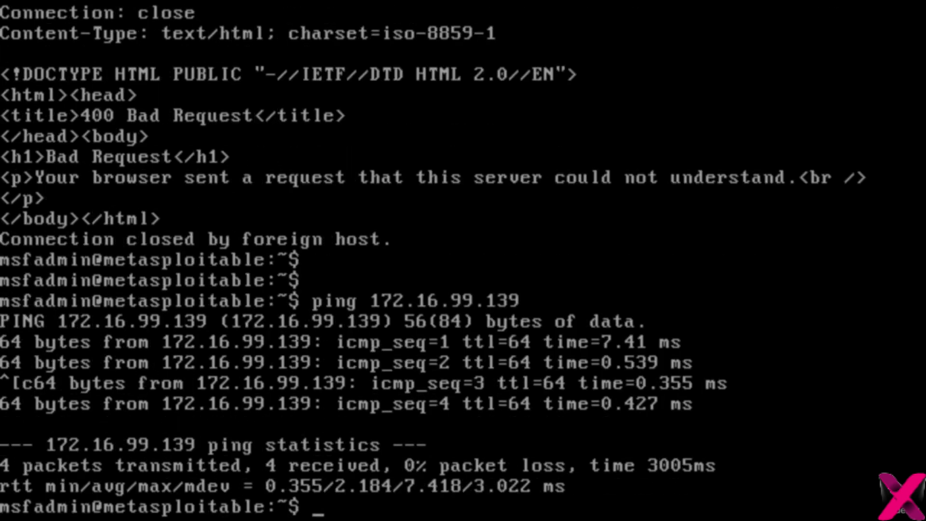
- From Metasploitable, ping 172.16.99.222, stop it after a few replies, and run ifconfig
key(Return)
text(ping 172.16.99.222)
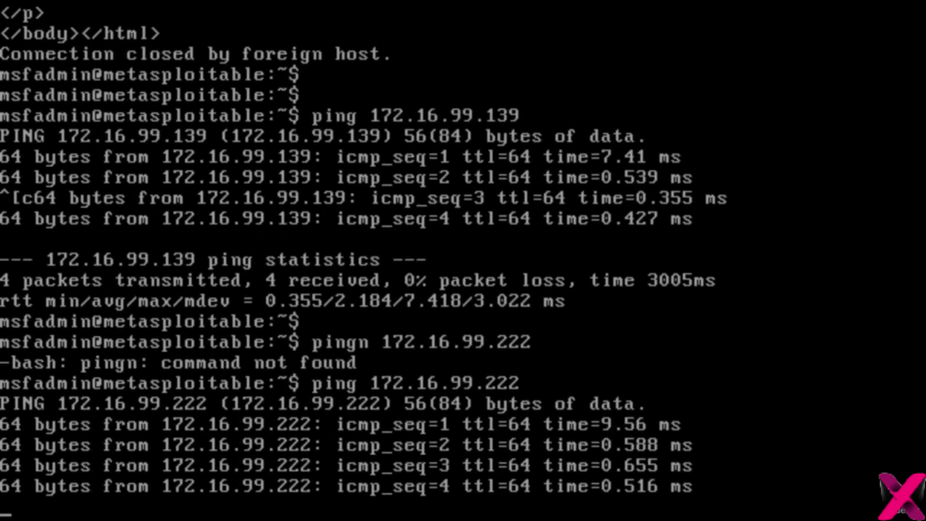
key(ctrl+c)
text(ifconfig)
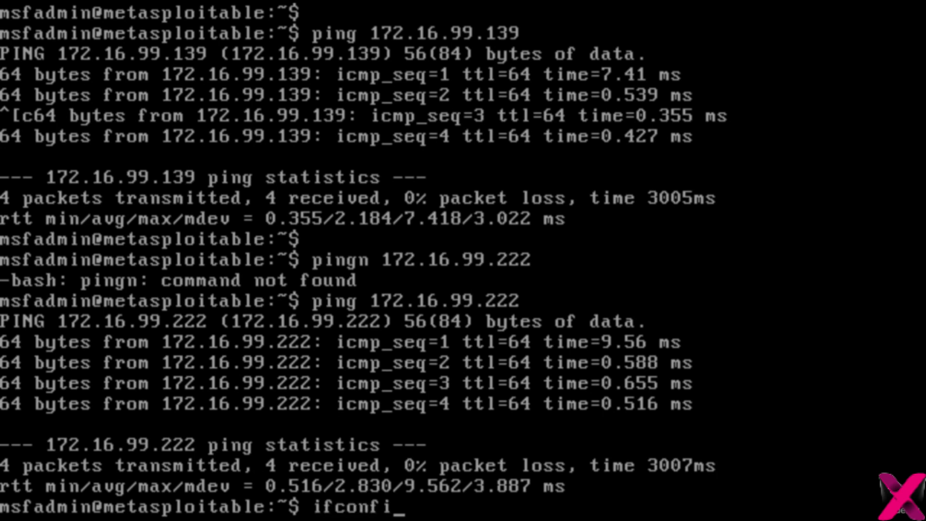
key(Return)
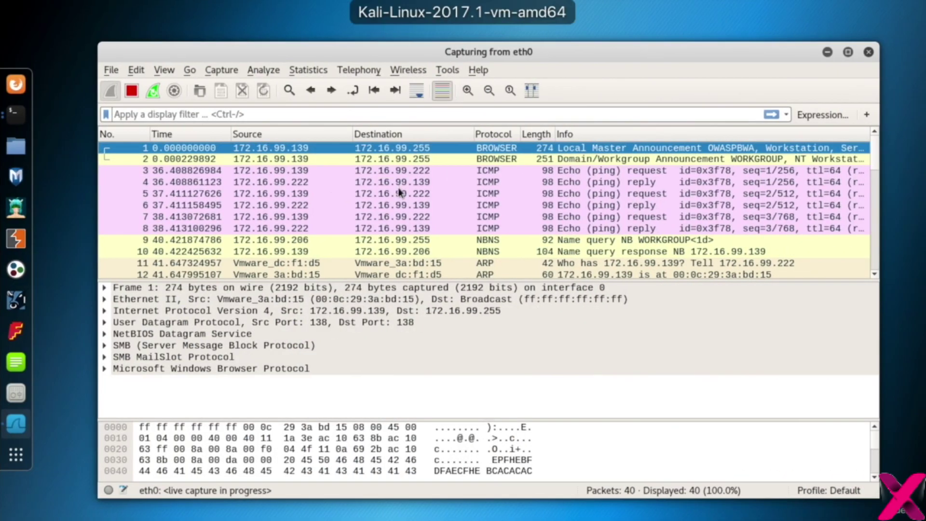
- Back in Wireshark on the Kali VM, examine the captured ICMP echo and ARP packets in the packet list
click(421, 206)
scroll(453, 208, down, 5)
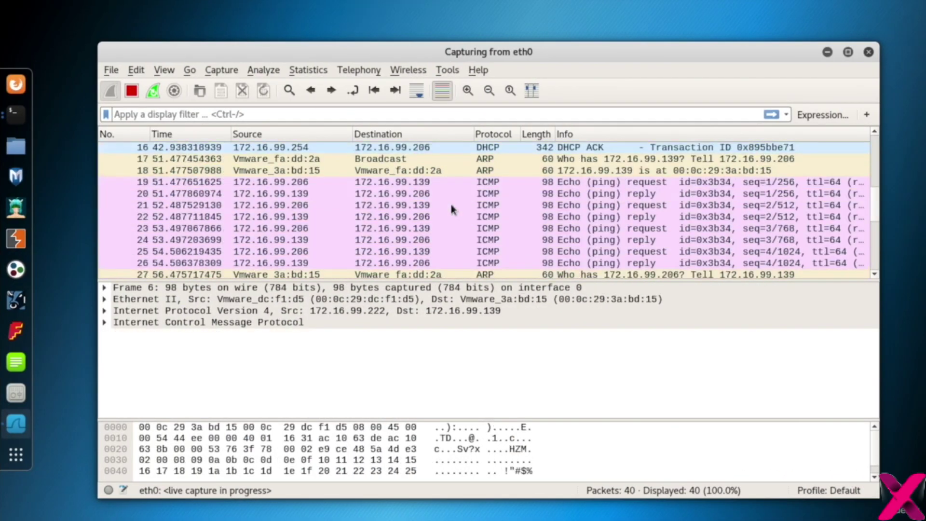
scroll(451, 208, down, 3)
scroll(475, 192, up, 1)
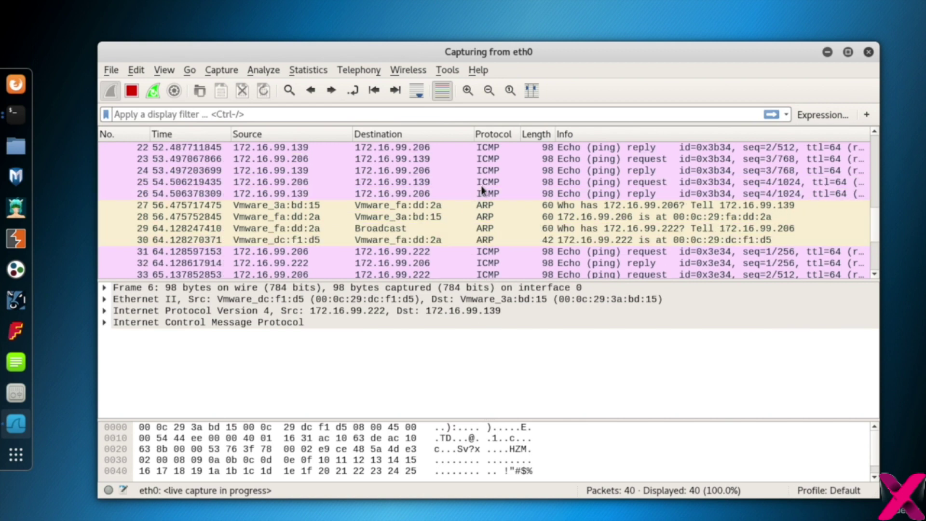
click(487, 202)
click(495, 194)
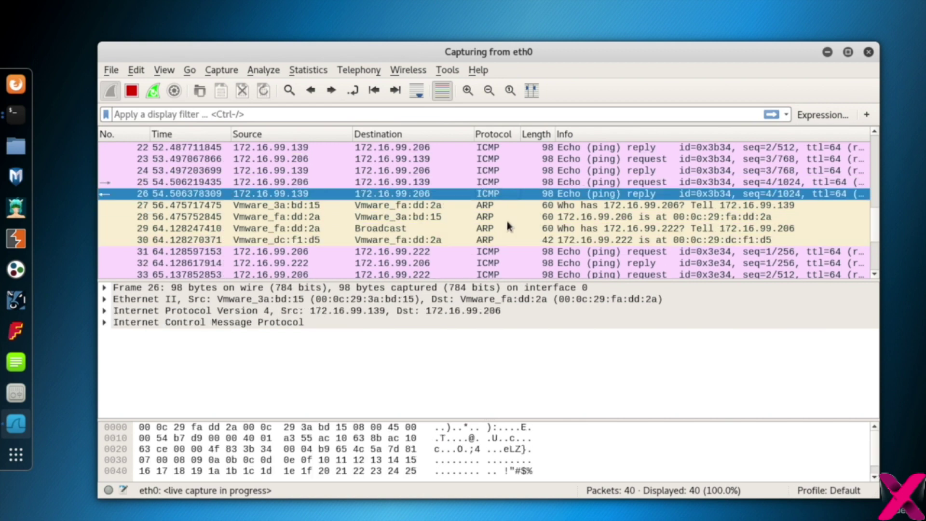
scroll(509, 226, up, 7)
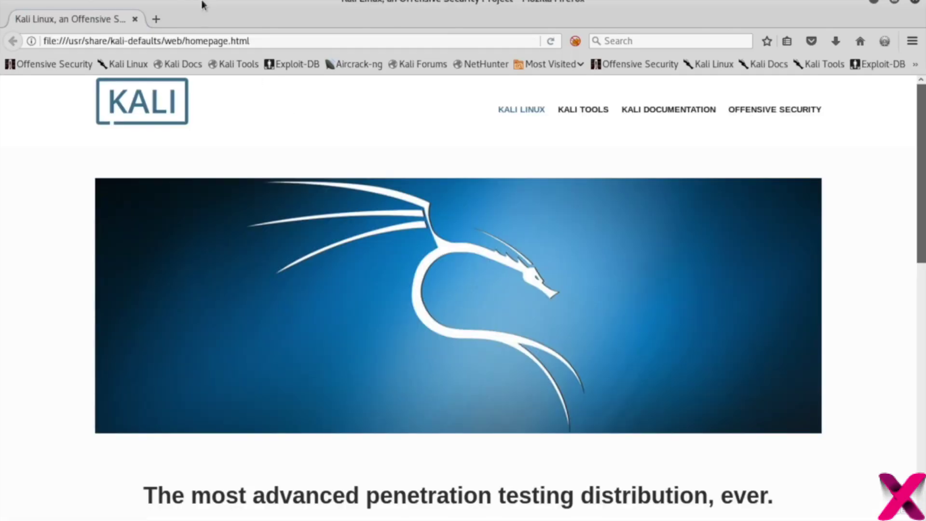
- Open Firefox in Kali, un-maximize its window, and load the web page at 172.16.99.139
drag(201, 5, 333, 104)
click(397, 146)
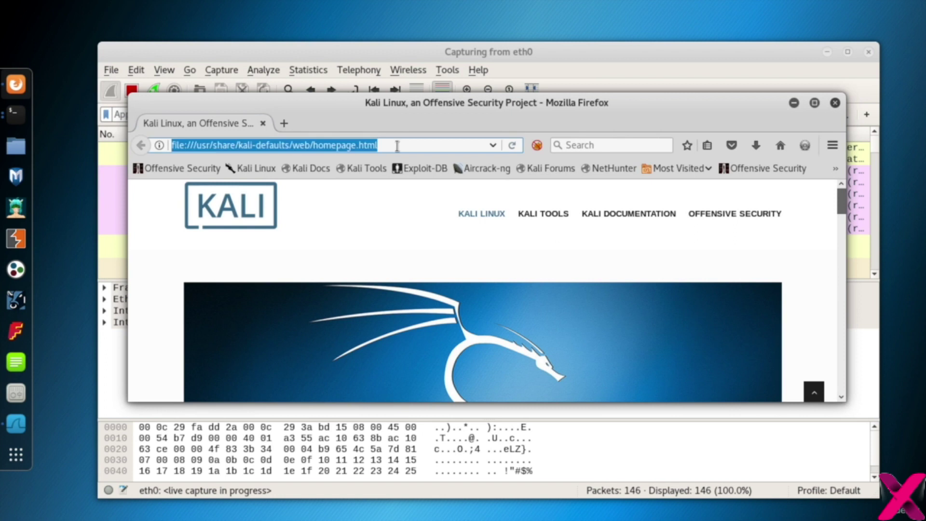
text(17216)
key(BackSpace)
key(BackSpace)
text(.16.99.139)
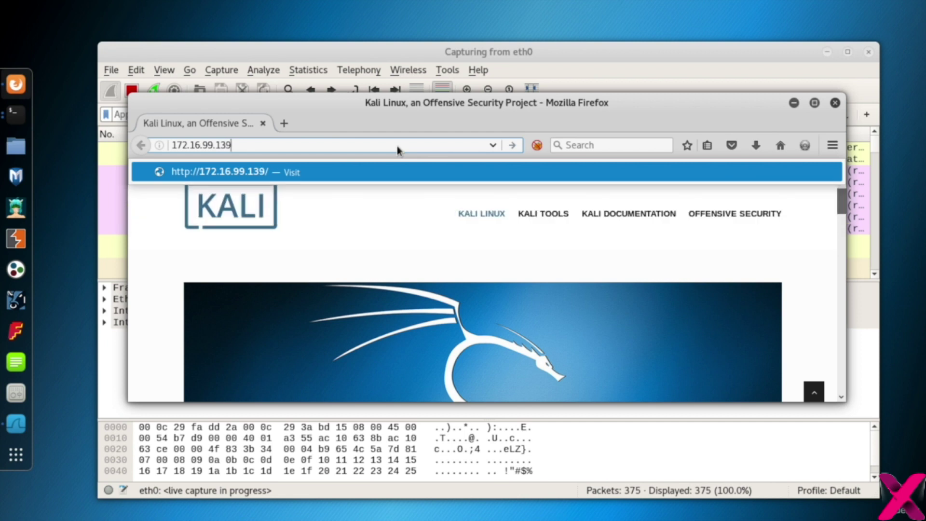
key(Return)
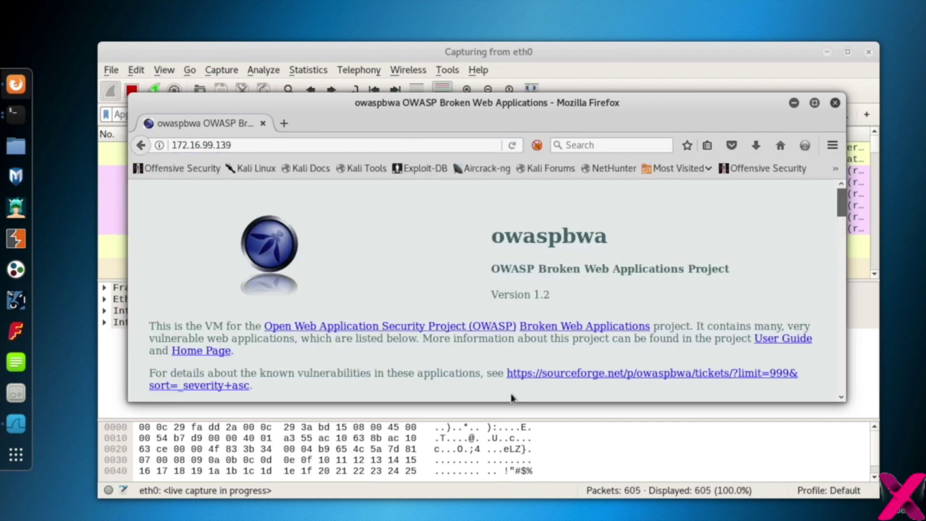
- Load nhs.uk in a new Firefox tab, then close the browser with both tabs
click(284, 123)
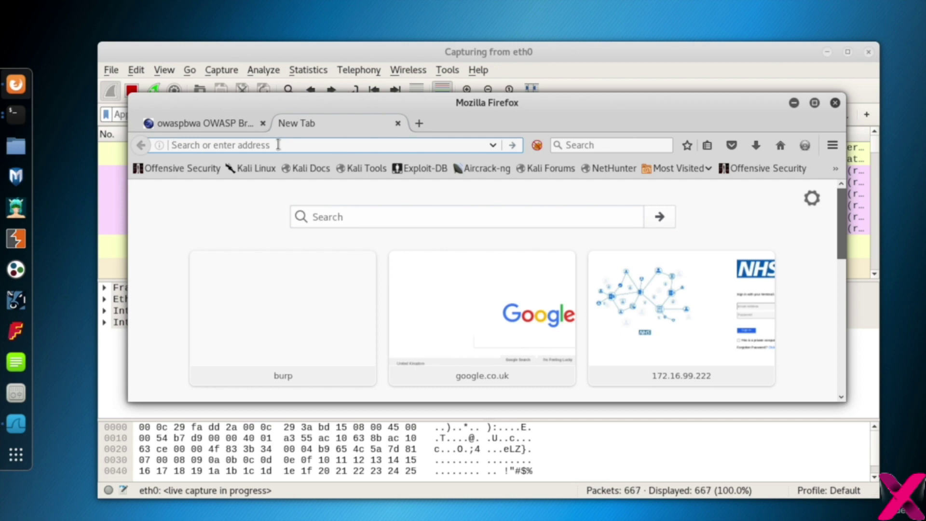
text(nhs.uk)
key(Return)
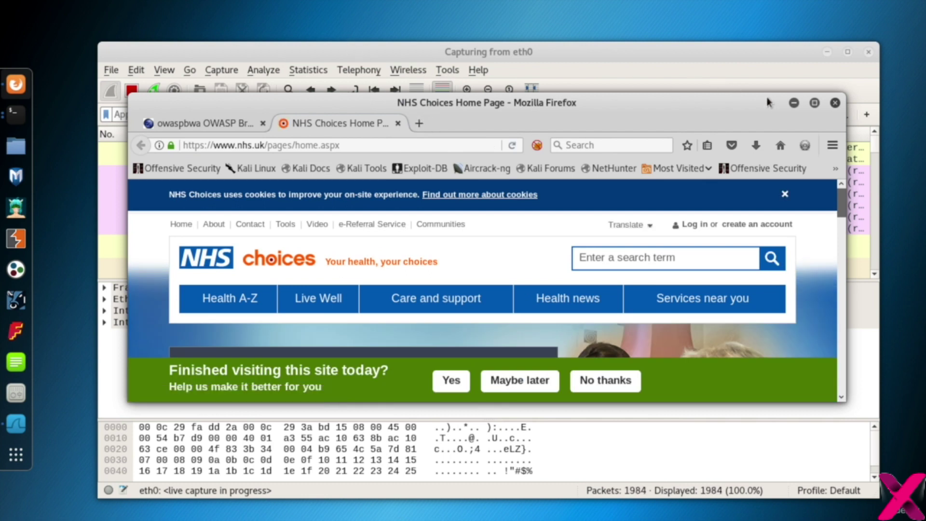
click(834, 103)
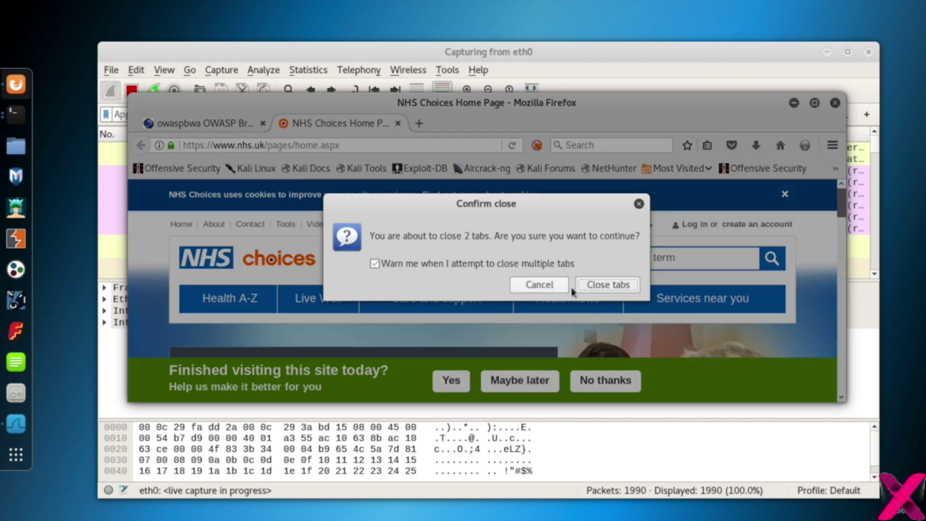
click(578, 289)
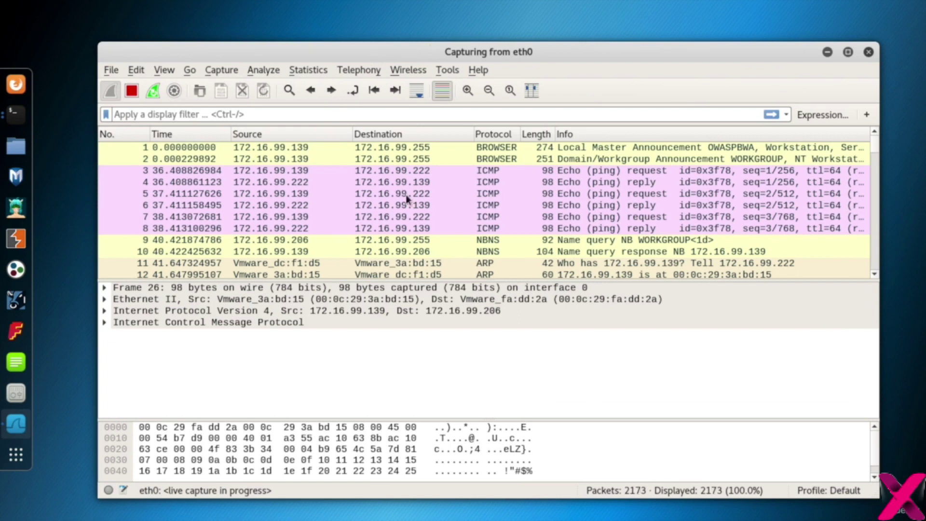
- Examine the captured web traffic in Wireshark, selecting TCP ACK packets and a TCP RST packet near the end of the list
drag(874, 144, 869, 209)
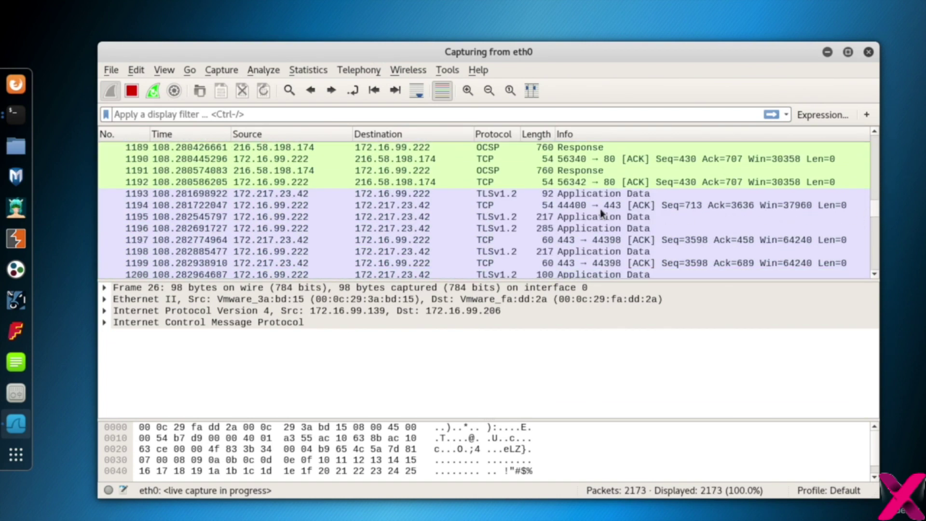
click(486, 183)
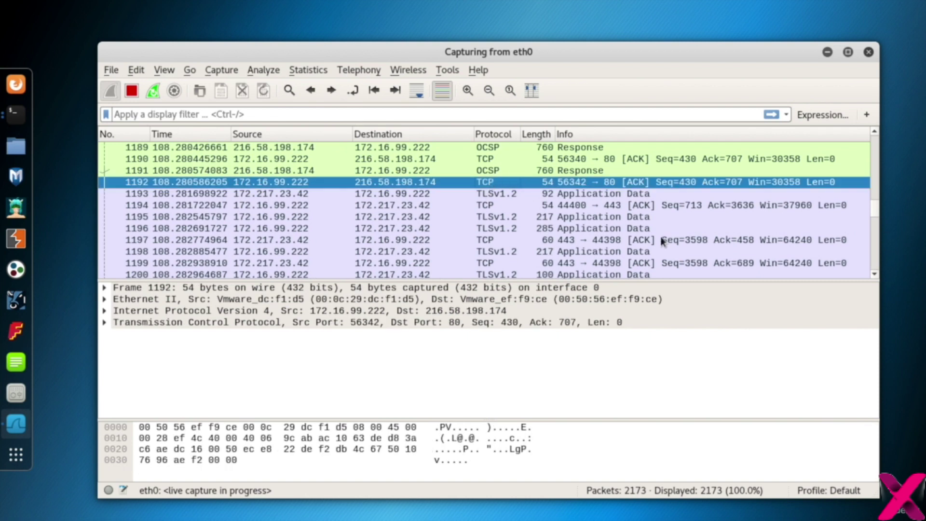
drag(877, 208, 877, 269)
click(616, 150)
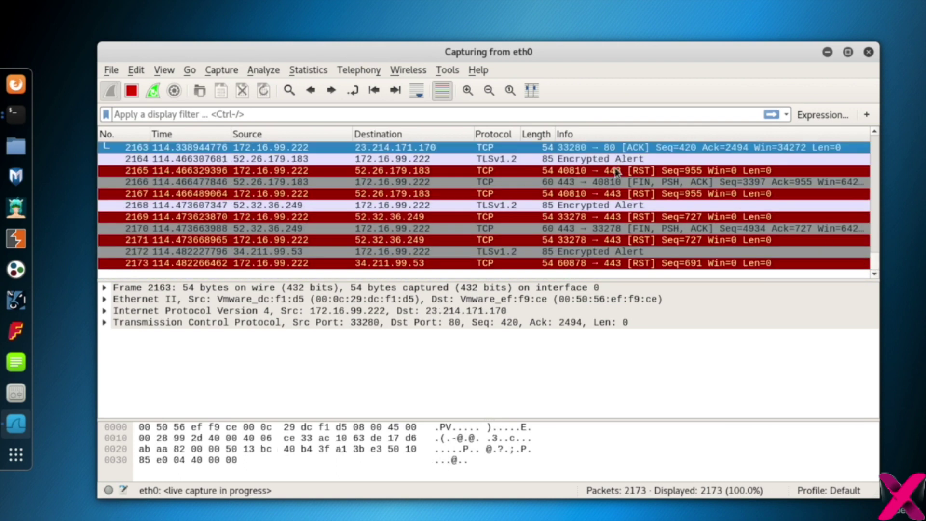
click(616, 171)
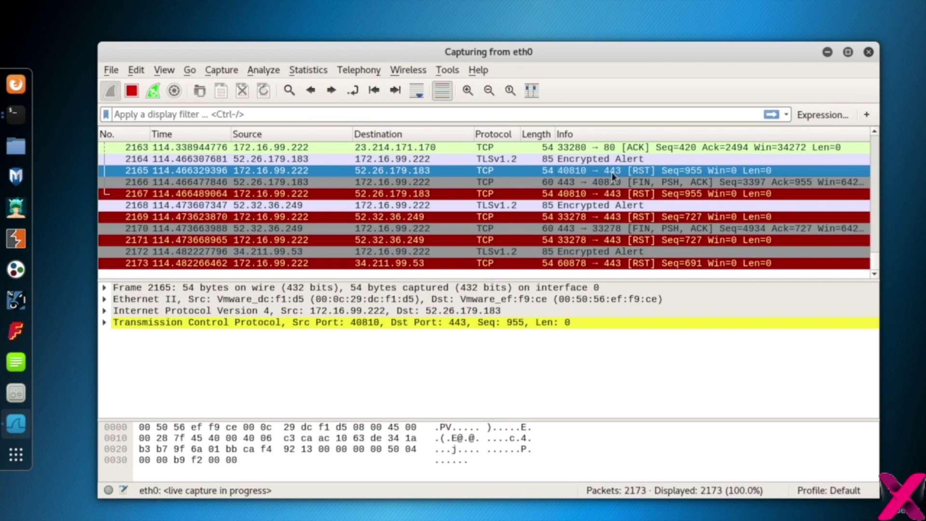
- Open the Conversations statistics for the current capture
click(308, 70)
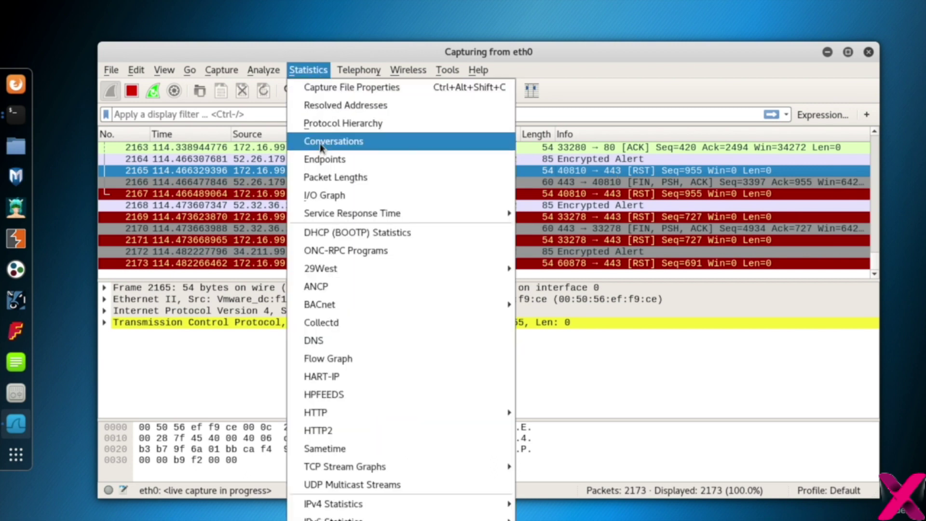
click(320, 144)
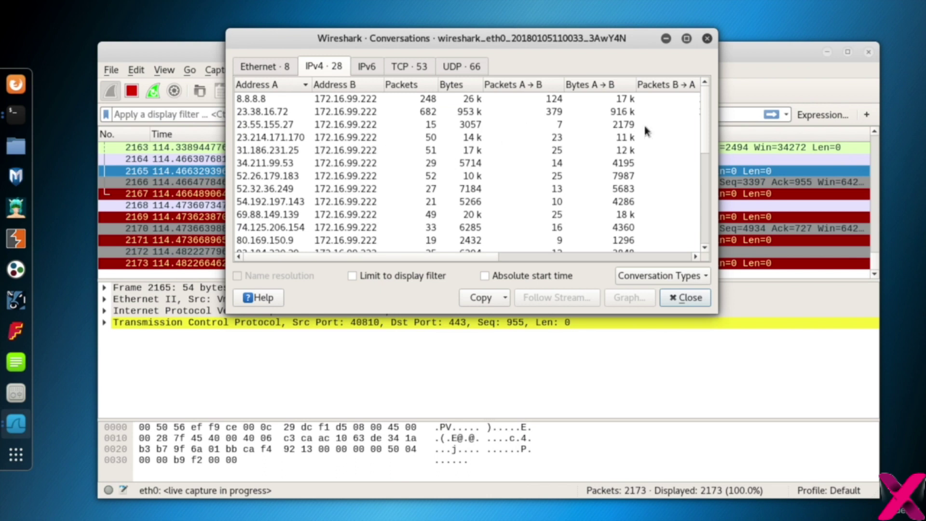
- Look through the IPv4 conversations and select the one between 8.8.8.8 and 172.16.99.222
drag(705, 123, 702, 149)
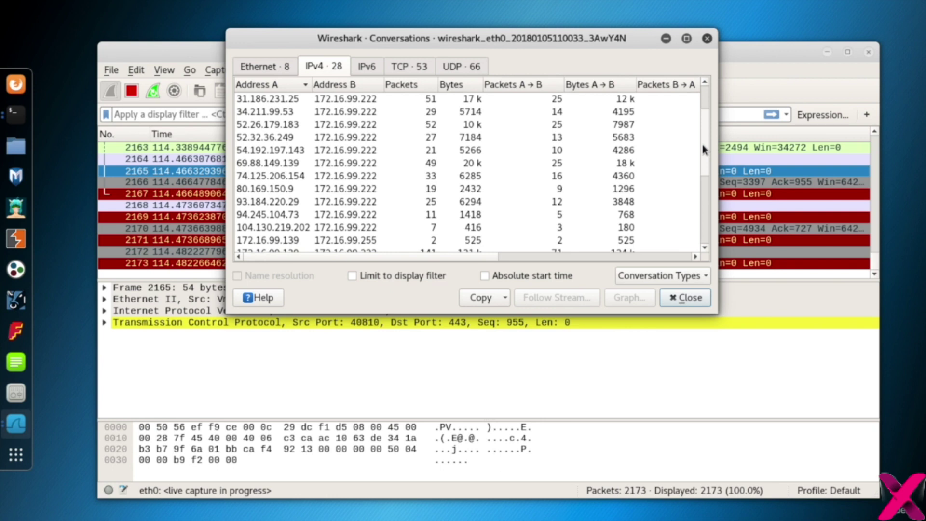
drag(704, 150, 704, 109)
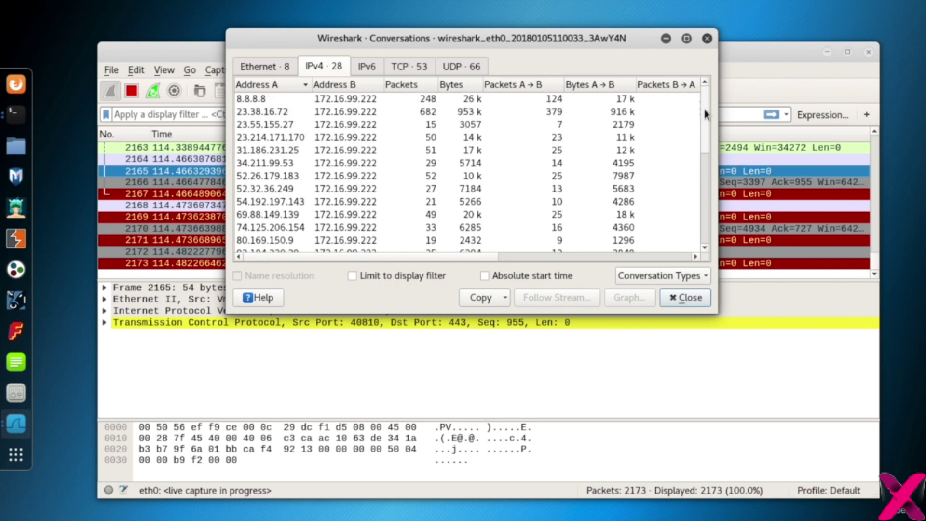
click(265, 99)
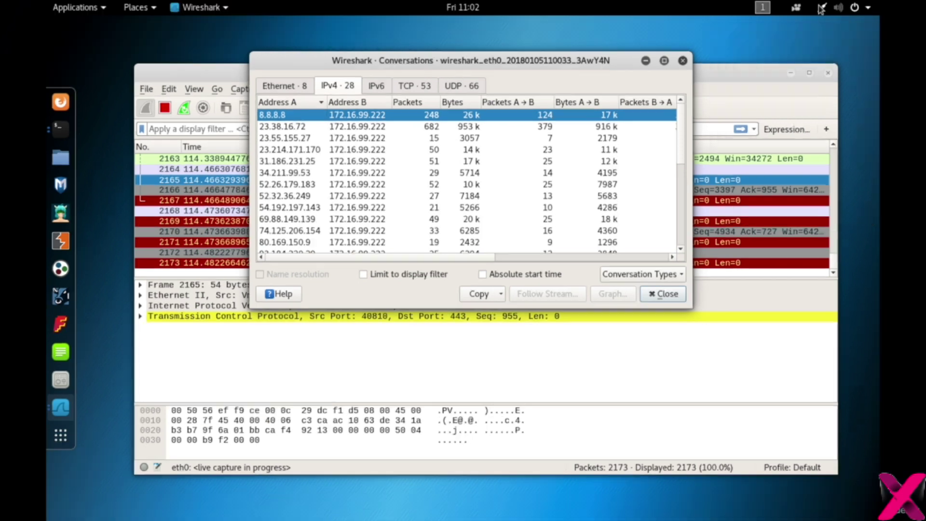
- View the wired connection's details in the Kali network settings, highlight its DNS address, and close the settings without changes
click(858, 7)
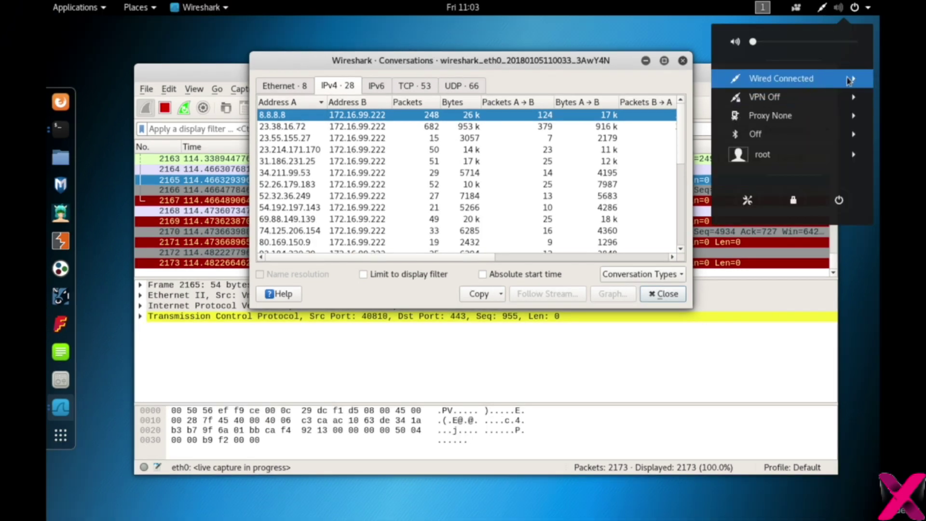
click(849, 80)
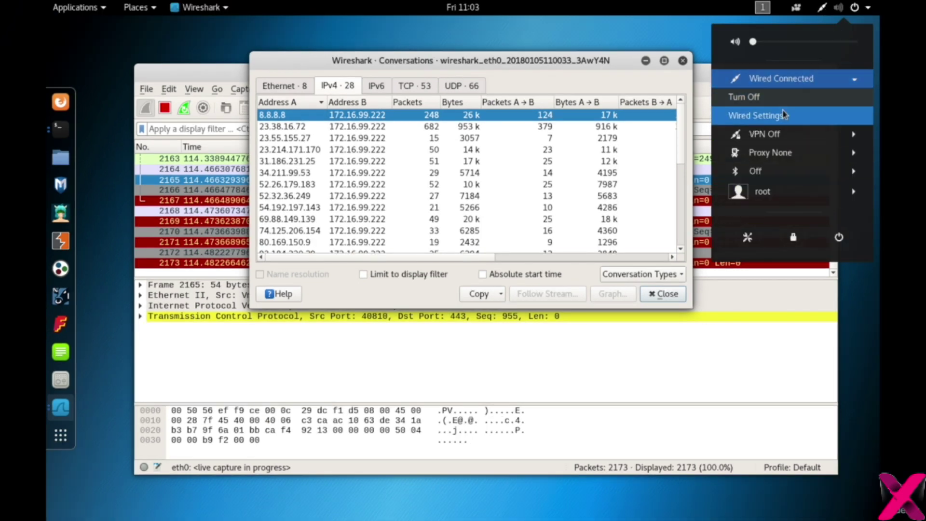
click(783, 115)
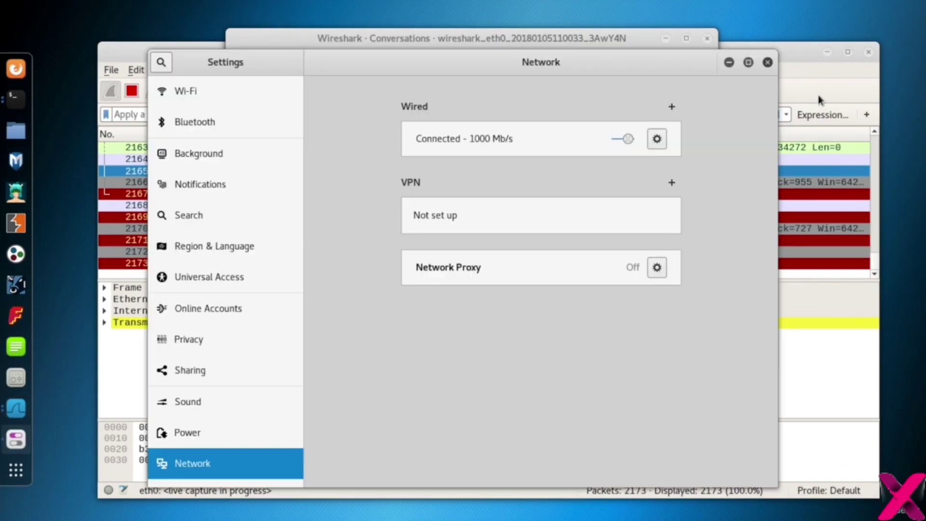
click(657, 139)
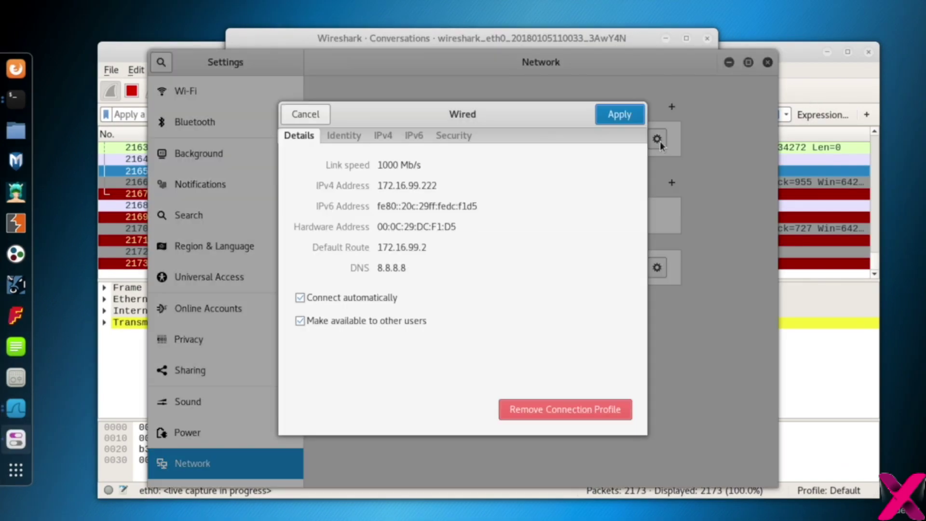
drag(377, 268, 411, 268)
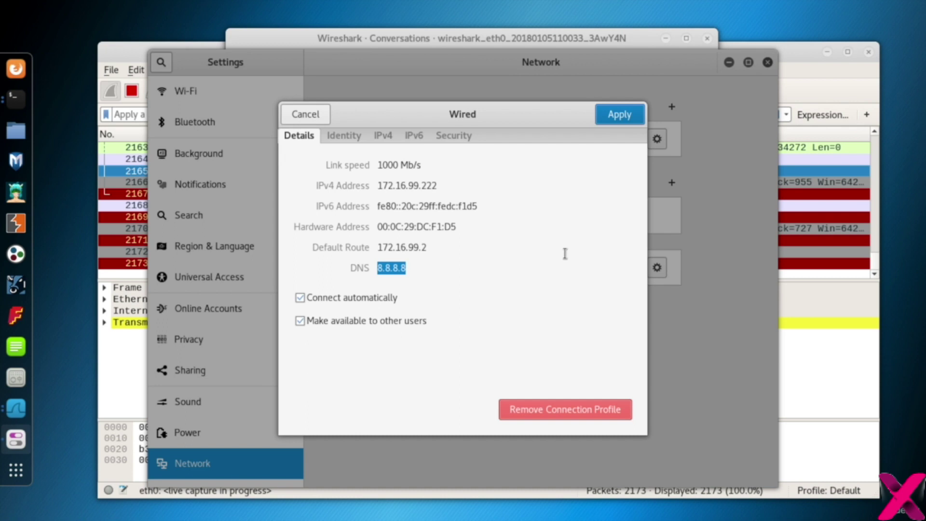
click(311, 118)
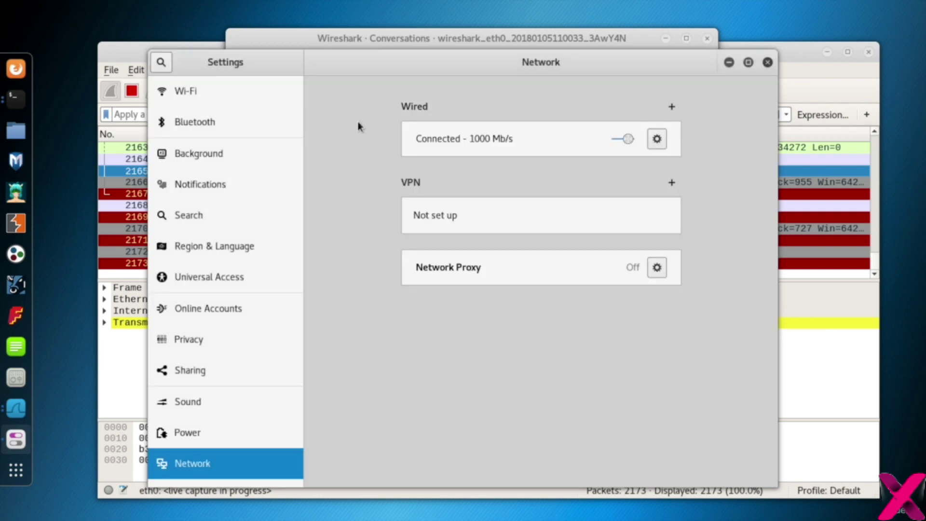
click(768, 62)
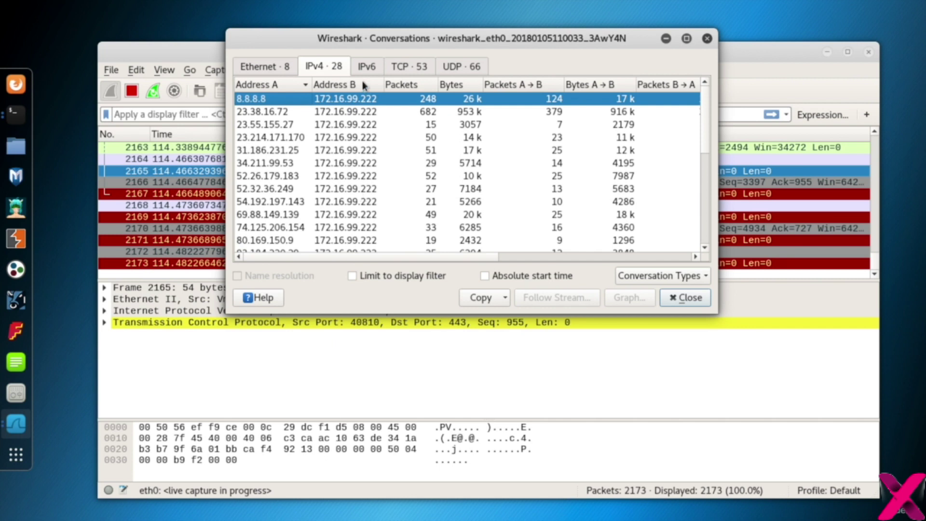
- Show the Ethernet conversations and select those from 00:0c:29:3a:bd:15 to 00:0c:29:dc:f1:d5 and to 00:0c:29:fa:dd:2a in turn
click(273, 68)
click(288, 116)
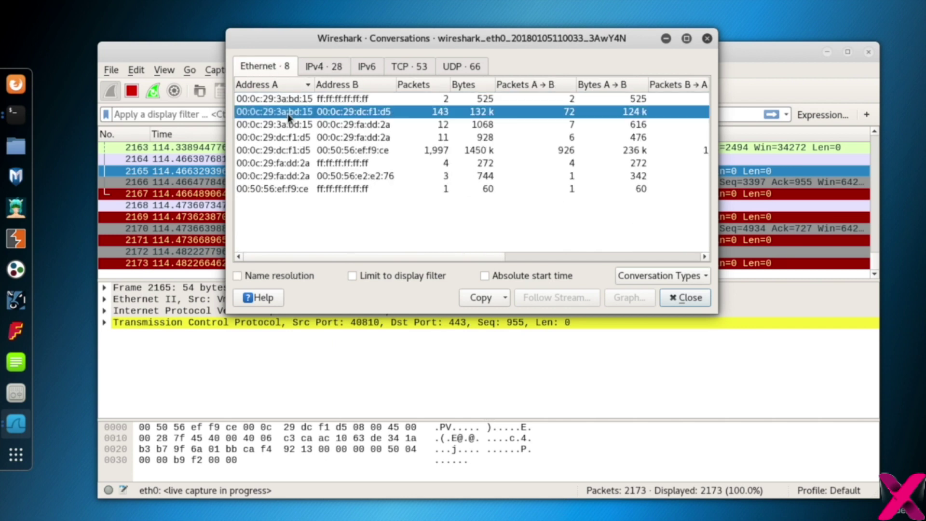
click(289, 125)
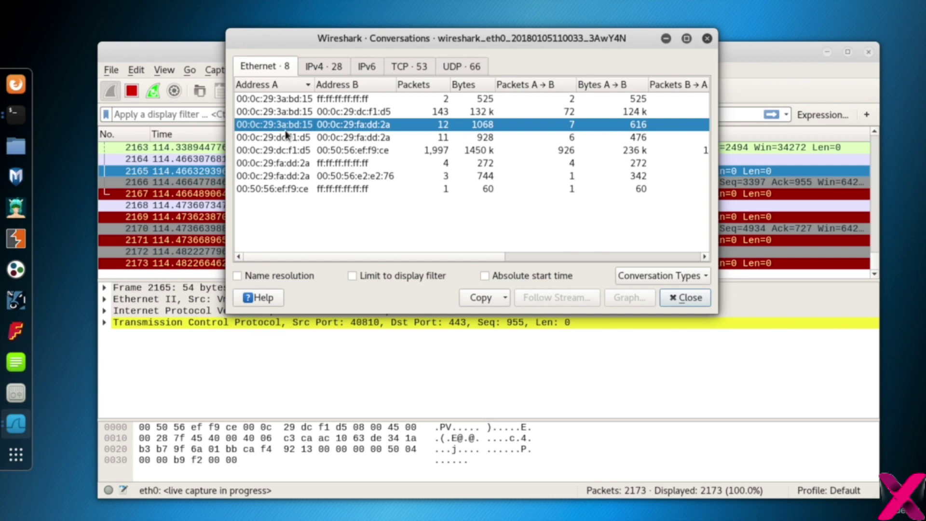
- Review the TCP conversations with their ports and select the one between 172.16.99.222 and 34.211.99.53 on port 443
click(323, 66)
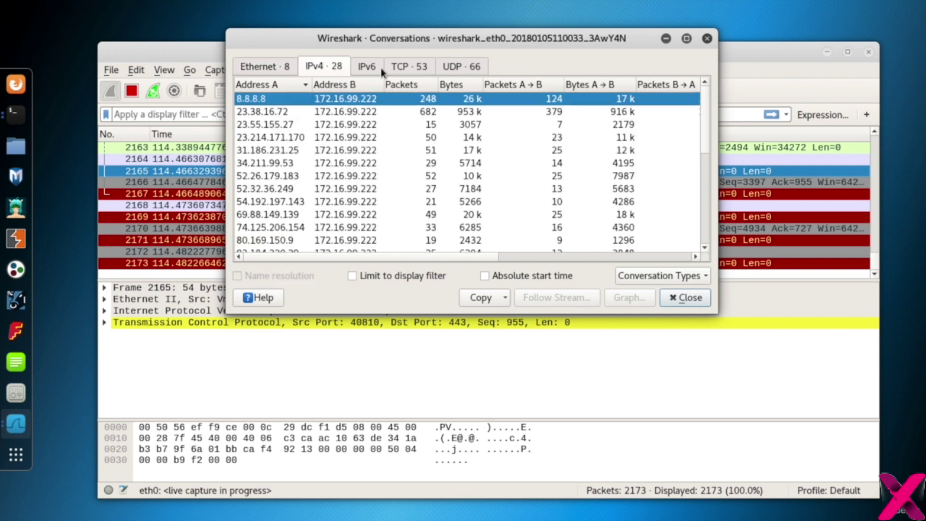
click(403, 63)
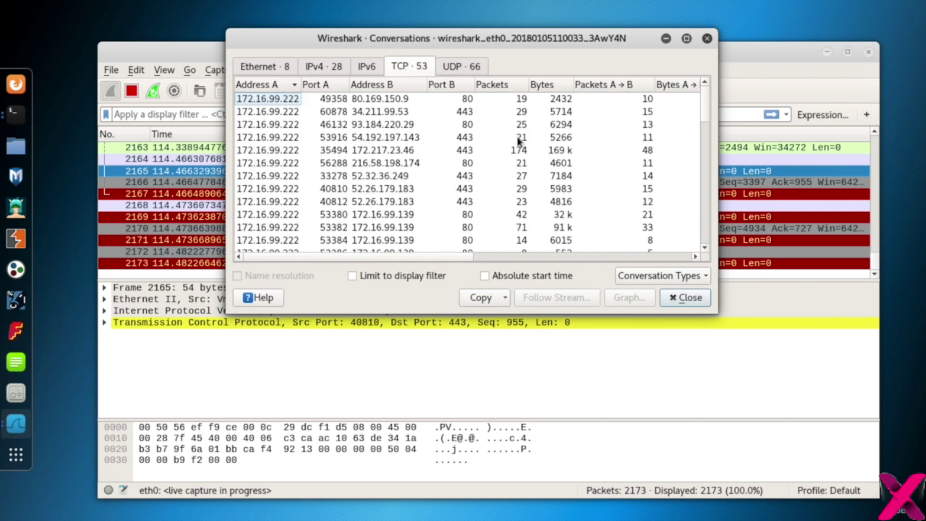
scroll(707, 102, down, 1)
scroll(706, 102, up, 1)
click(278, 112)
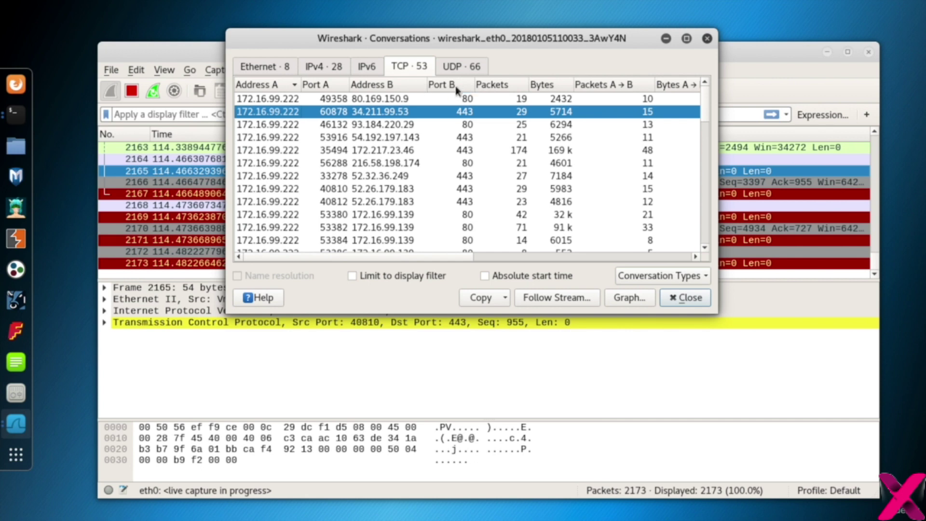
- Review the UDP conversations and select the DNS conversation from 172.16.99.222 port 45215 to 8.8.8.8
click(465, 67)
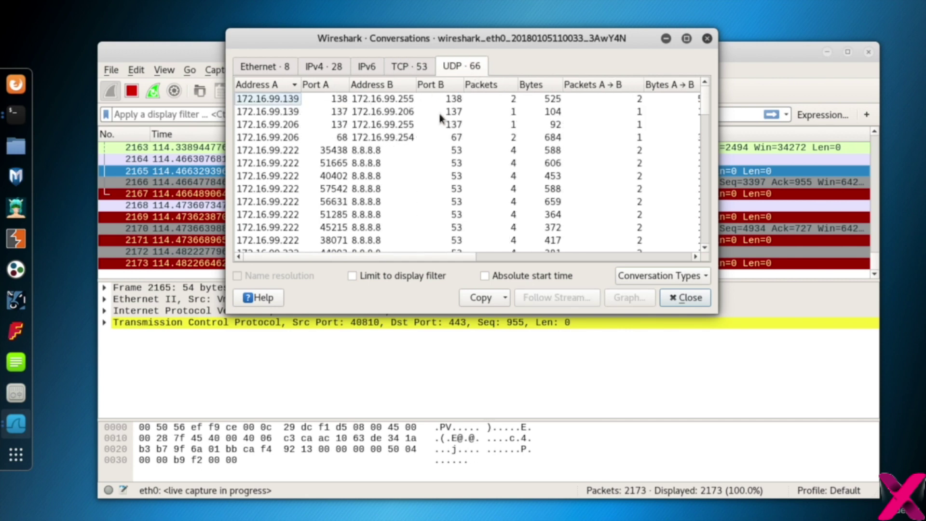
scroll(706, 118, down, 2)
scroll(706, 114, down, 1)
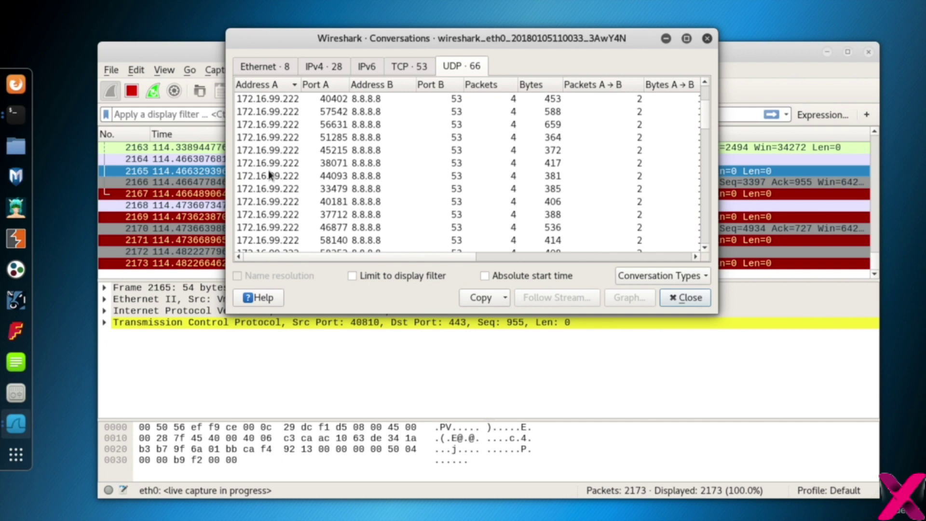
click(370, 151)
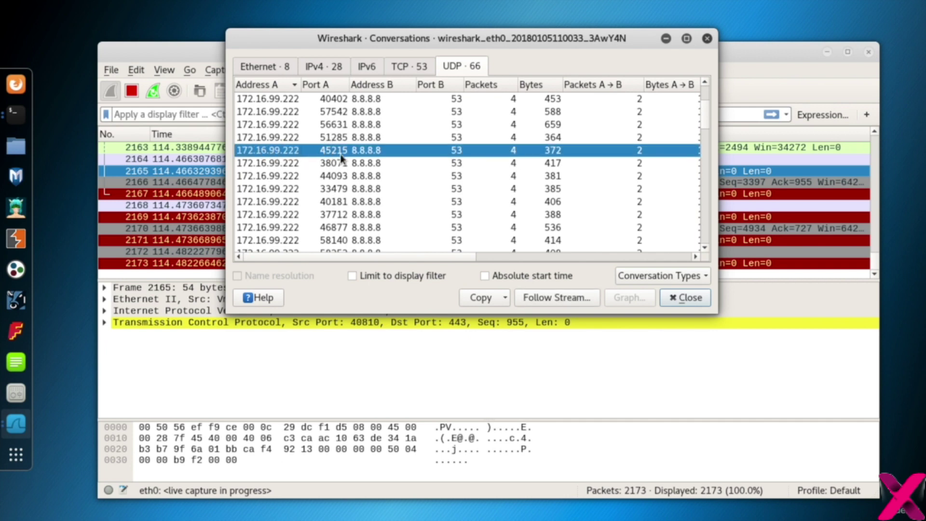
- Find the packets exchanged in both directions (A ↔ B) for the IPv4 conversation between 172.16.99.206 and 172.16.99.222
click(327, 67)
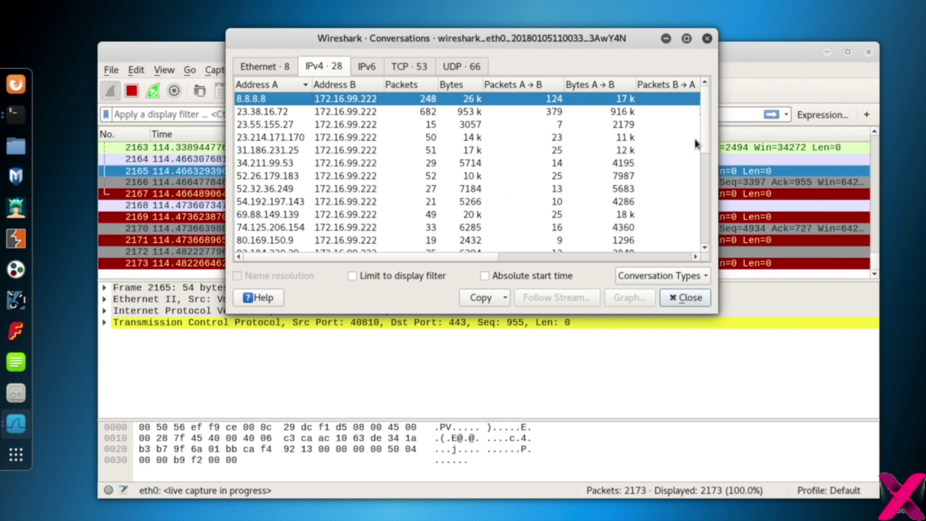
drag(703, 140, 702, 213)
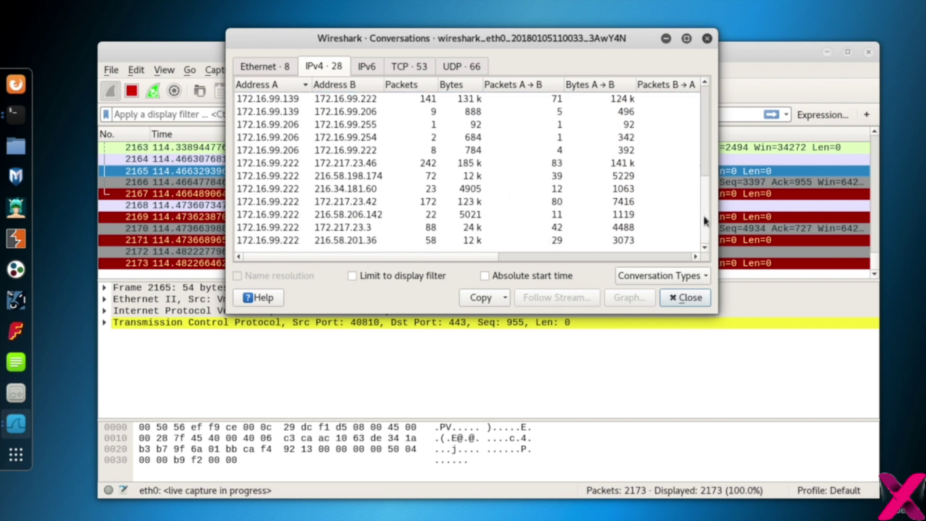
click(283, 150)
right_click(329, 151)
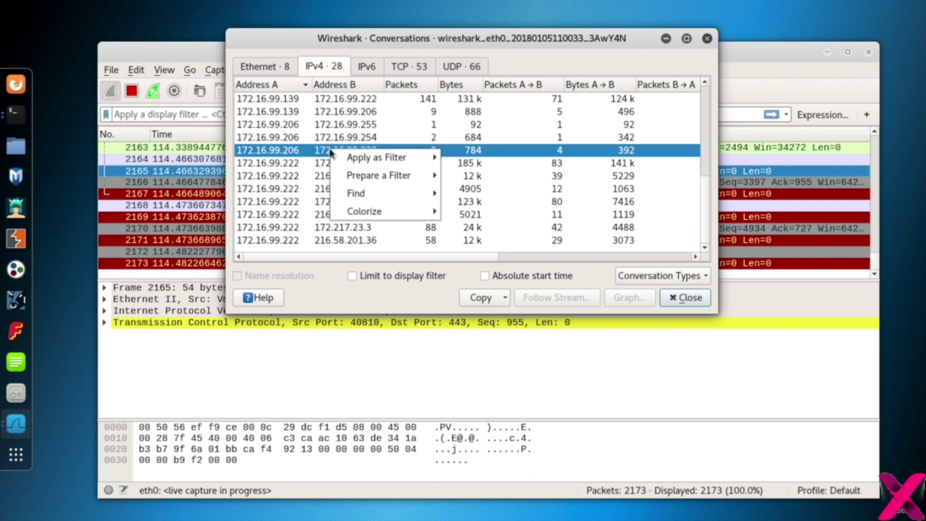
mouse_move(373, 153)
mouse_move(505, 161)
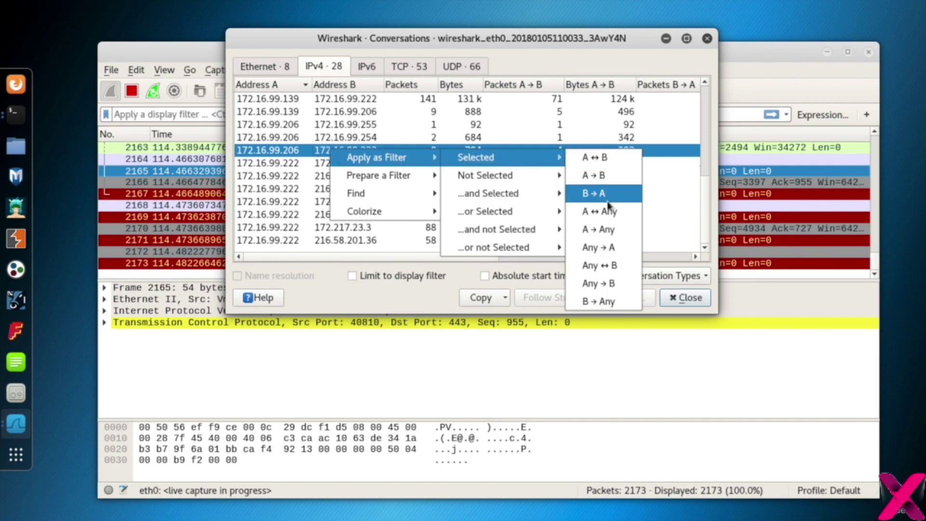
mouse_move(391, 174)
mouse_move(378, 195)
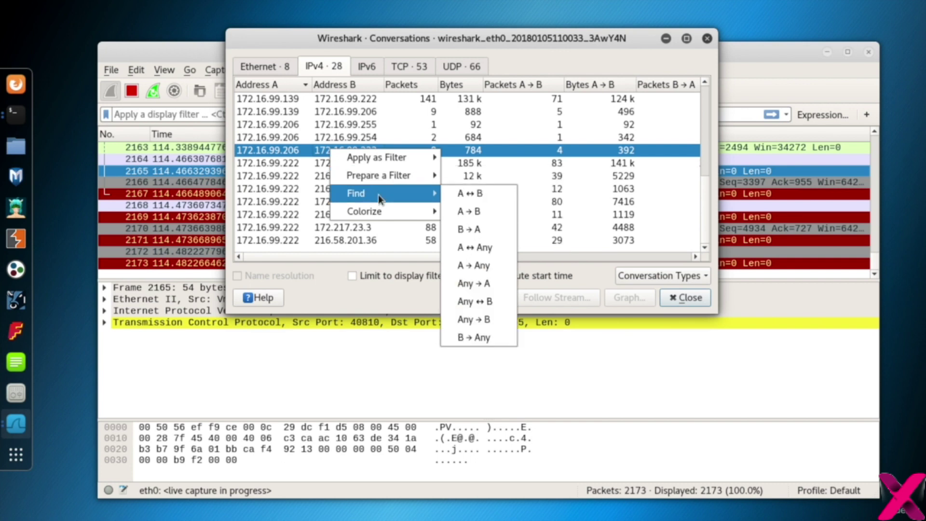
click(486, 195)
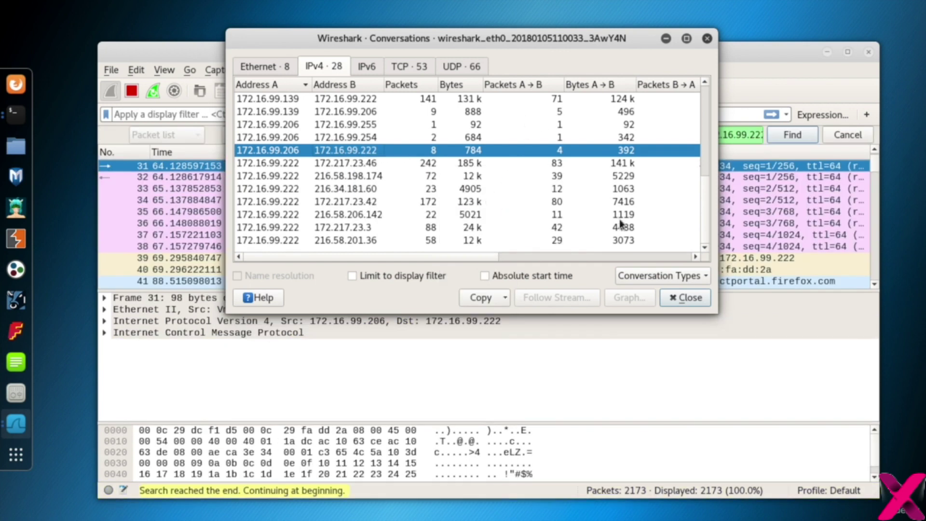
- Step through the matching ping packets in the main capture window and expand the Internet Control Message Protocol details
drag(629, 42, 626, 27)
click(741, 55)
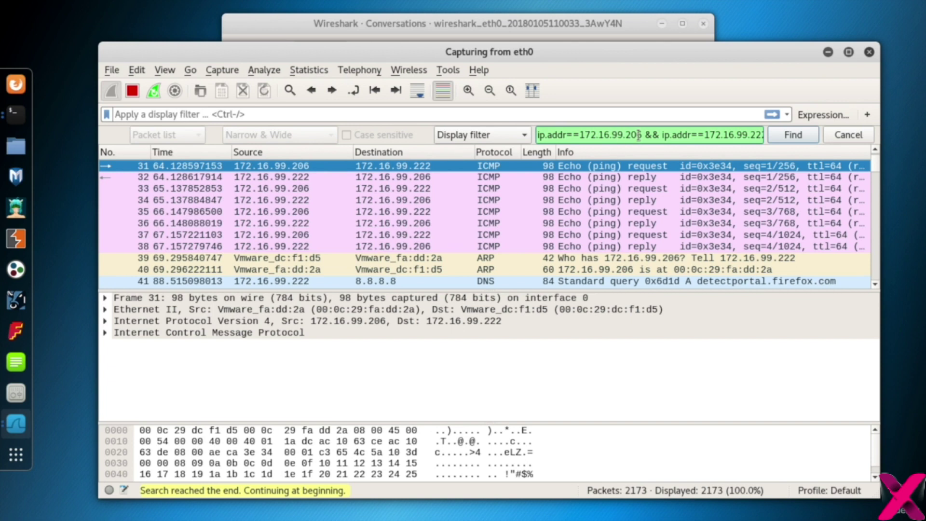
click(792, 135)
click(791, 135)
click(792, 135)
click(792, 135)
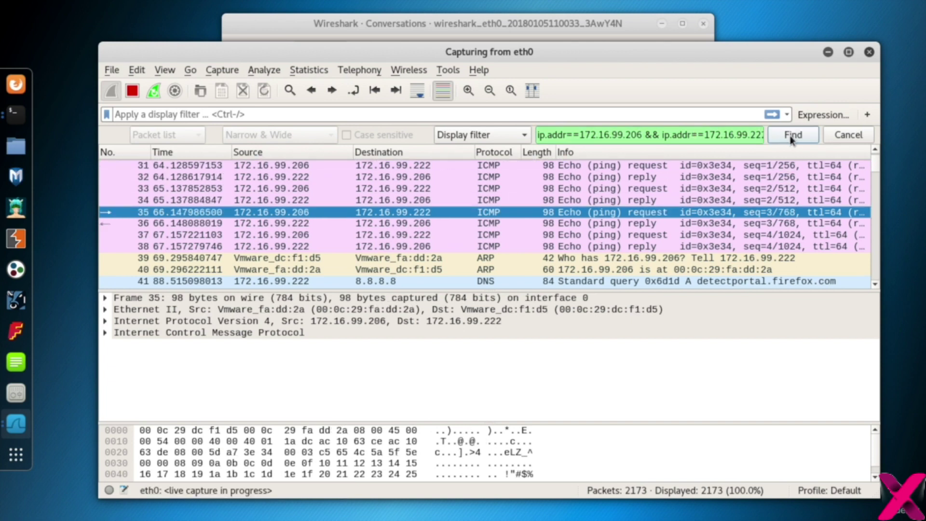
click(792, 136)
click(792, 135)
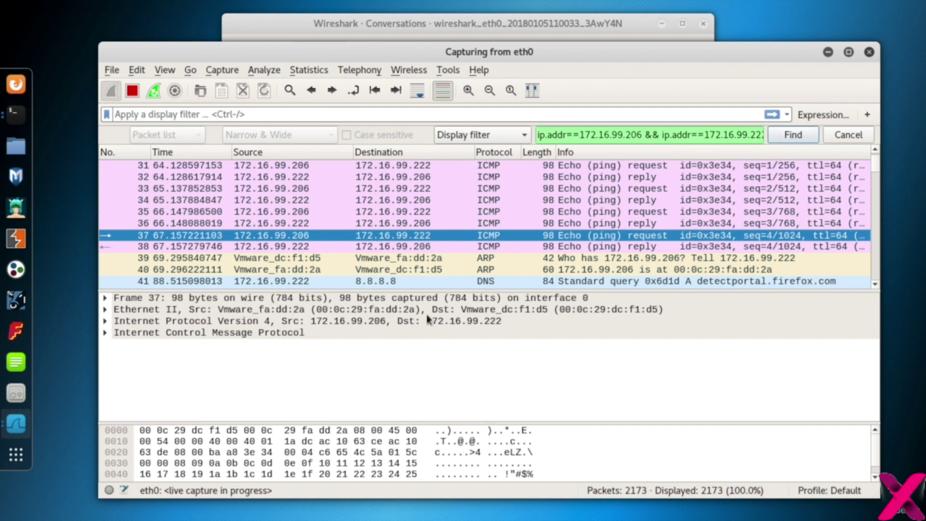
click(104, 333)
key(ctrl+n)
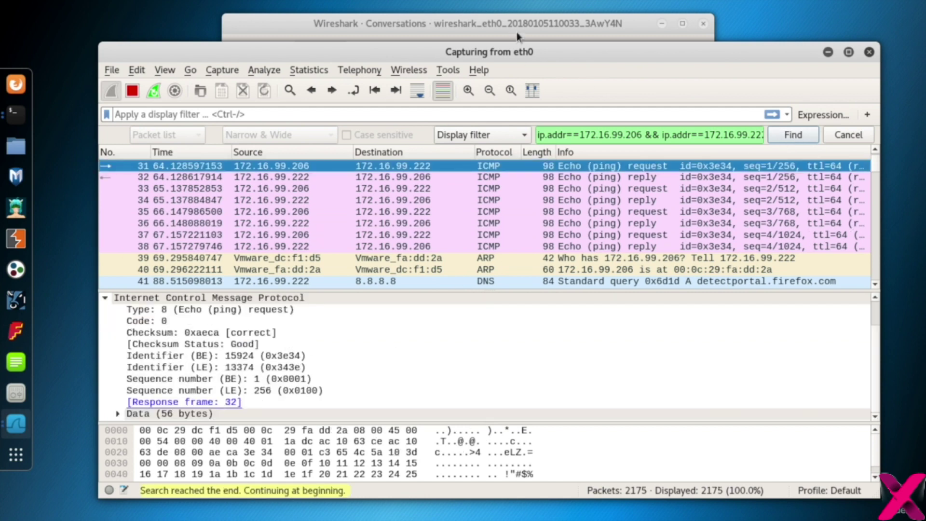
- Add USB to the conversation types in the Conversations window, then show the IPv4 conversations again
click(522, 22)
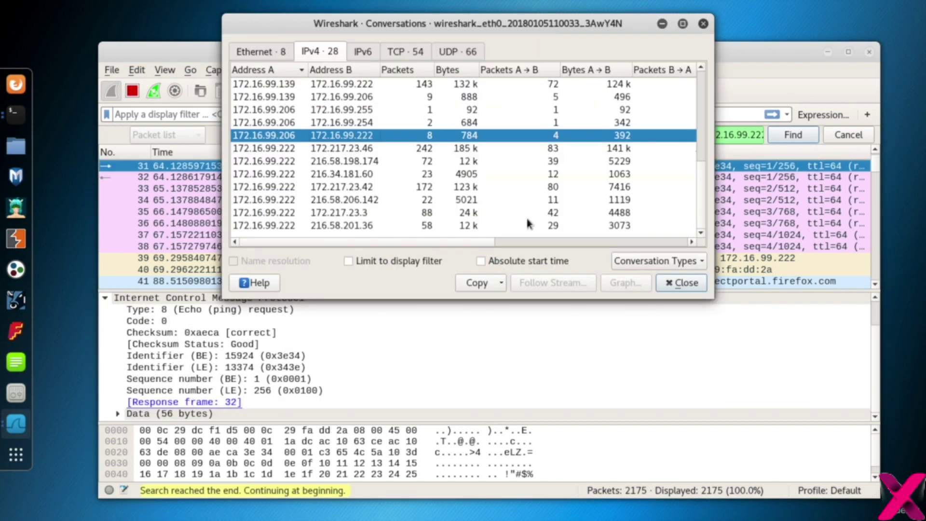
click(701, 261)
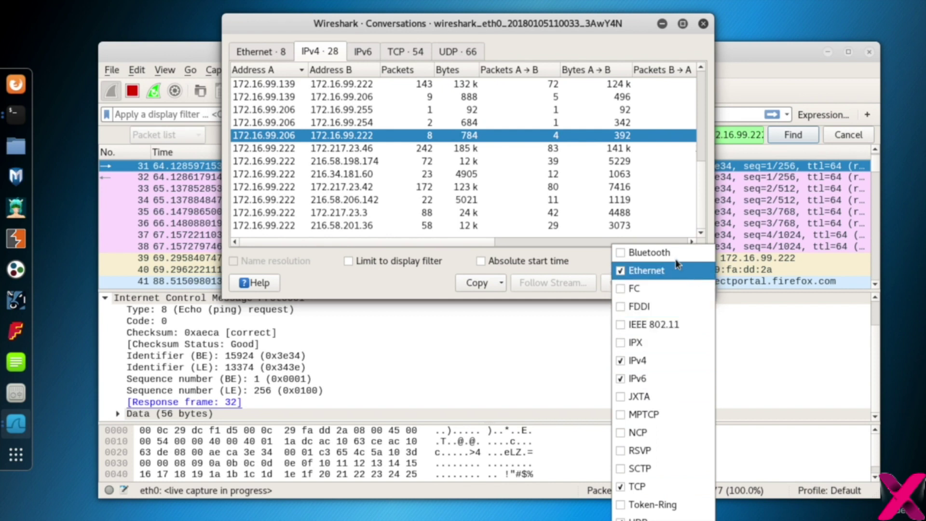
click(639, 518)
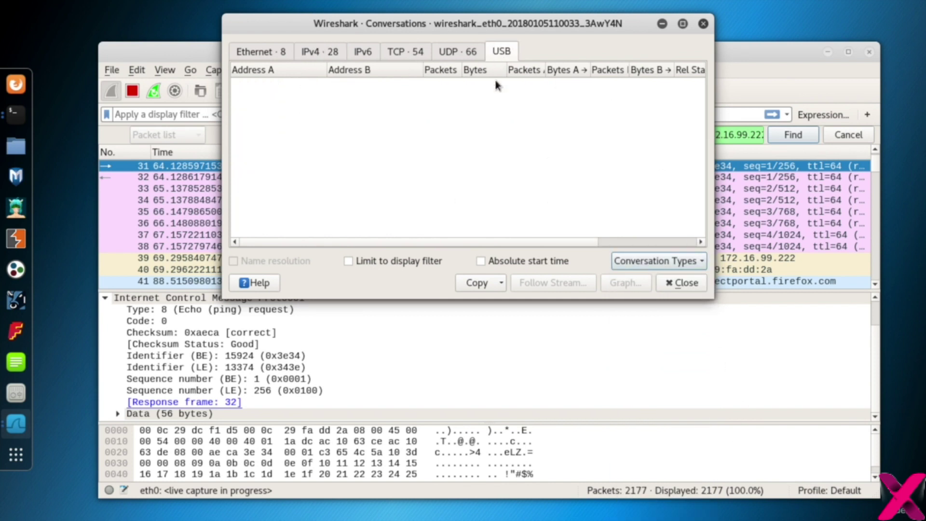
click(324, 51)
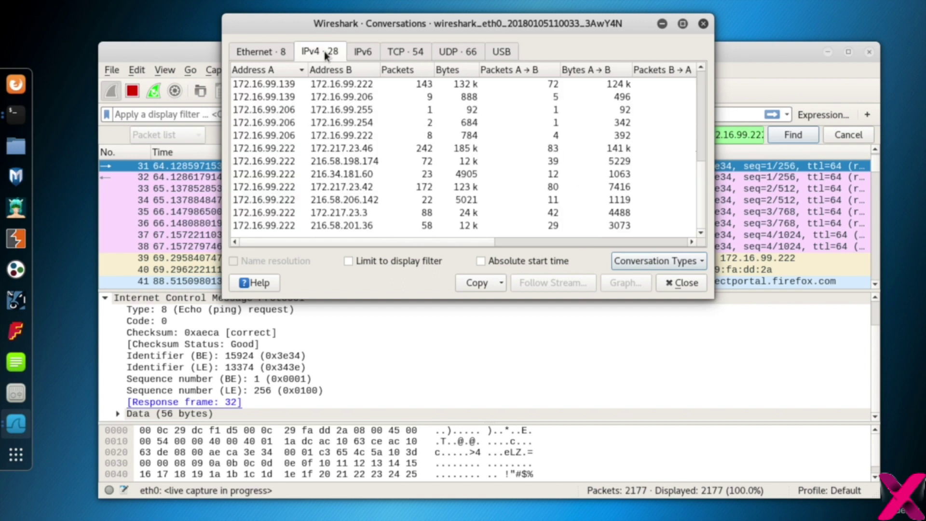
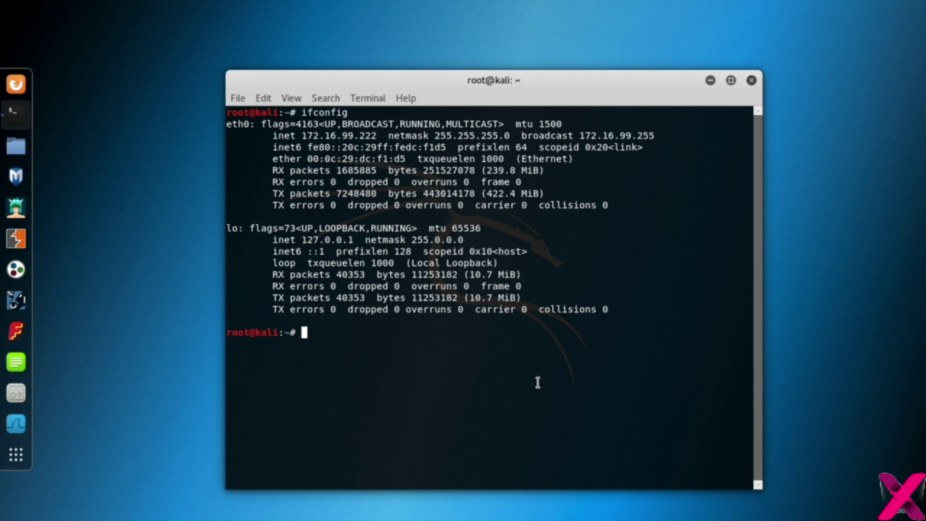
- Clear the terminal and run an nmap SYN scan of the top 50 ports on 172.16.99.0/24 (nmap -sS 172.16.99.0/24 --top-ports 50)
key(ctrl+l)
text(nmap -sS)
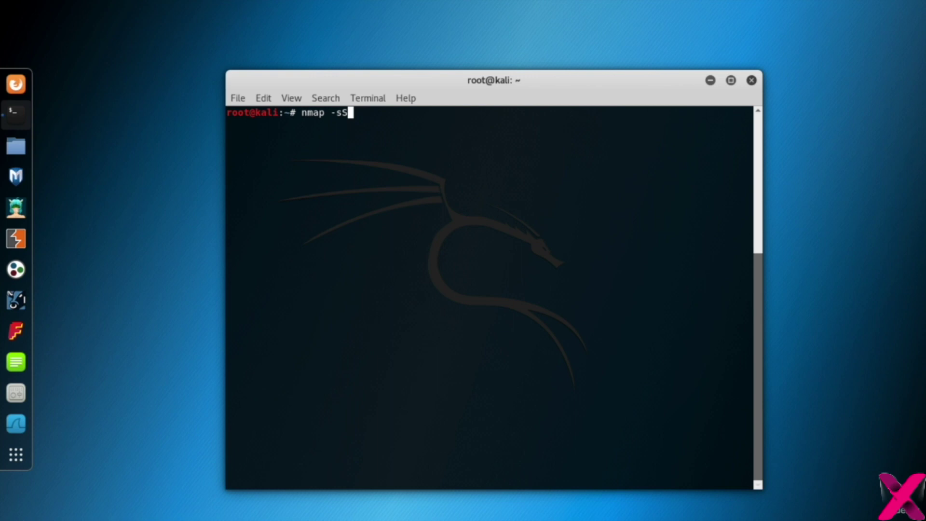
text(172.16.99.0/24)
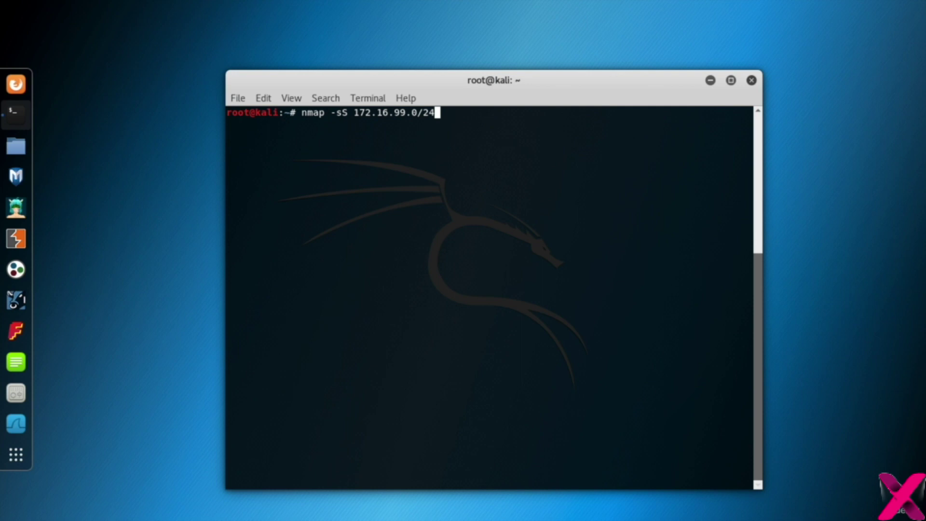
text(--top-ports )
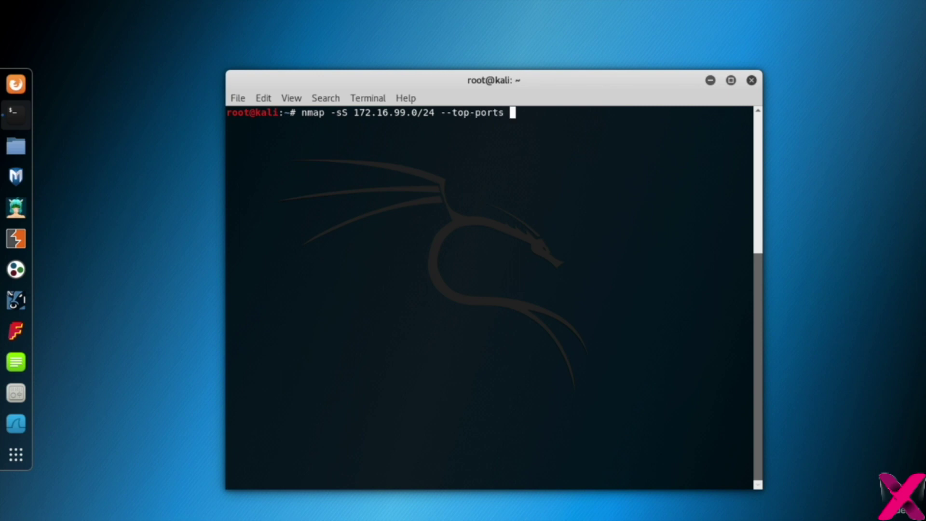
text(50)
key(Return)
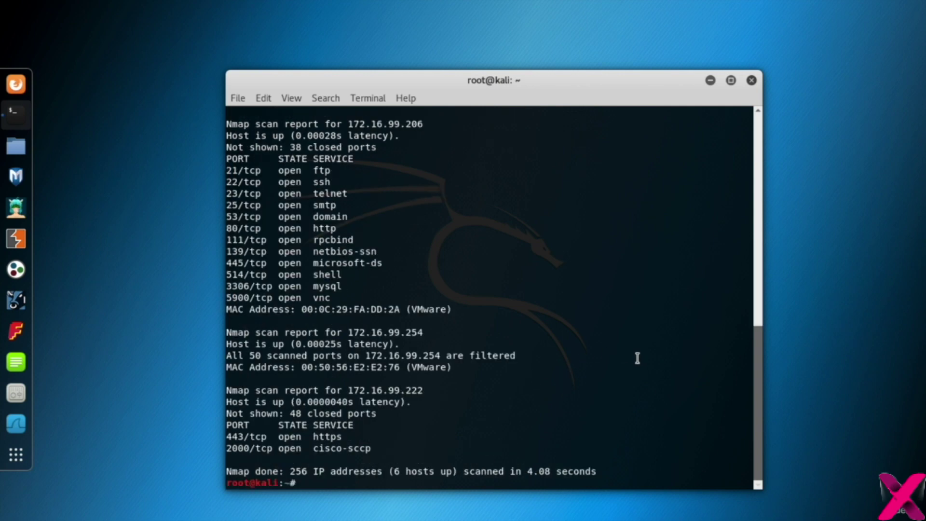
- Review the scan reports for hosts 172.16.99.1, 172.16.99.2 and 172.16.99.139, including the open ports listed for 172.16.99.139
drag(758, 430, 757, 306)
drag(377, 151, 412, 179)
drag(379, 209, 634, 232)
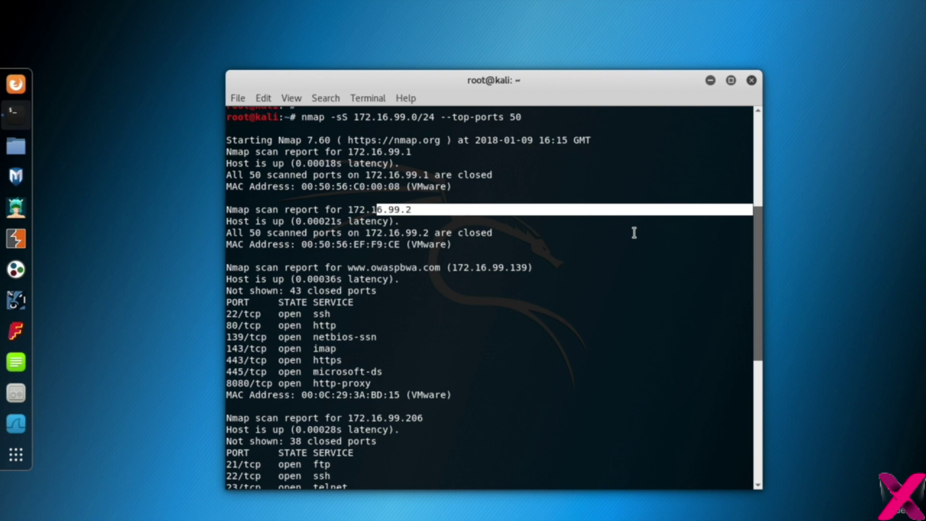
drag(760, 285, 759, 326)
drag(454, 167, 552, 167)
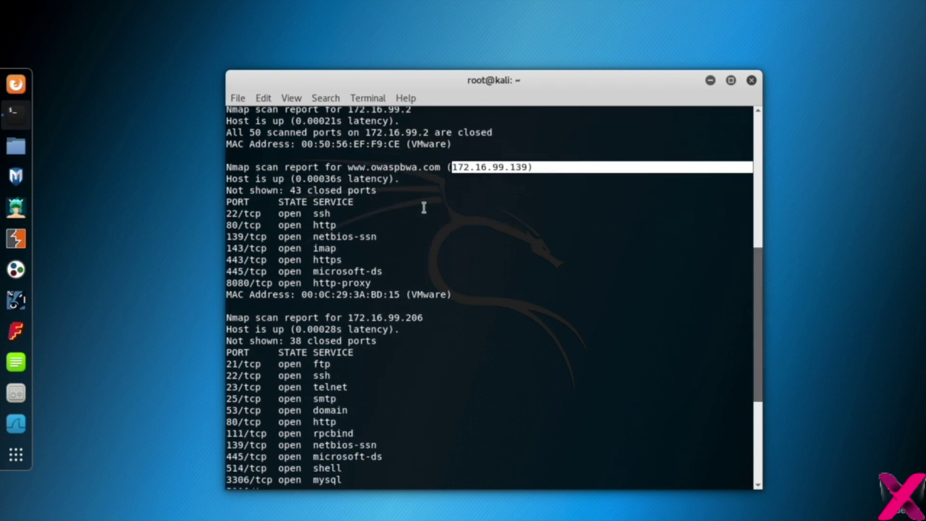
drag(226, 210, 390, 285)
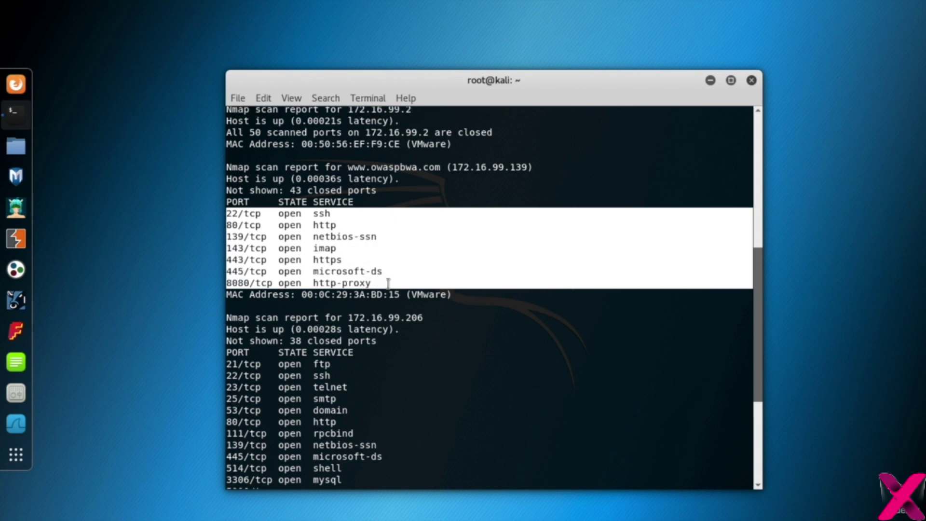
- Review the scan reports for hosts 172.16.99.206, 172.16.99.254 and 172.16.99.222, including their listed open ports
drag(347, 317, 423, 317)
drag(756, 293, 716, 337)
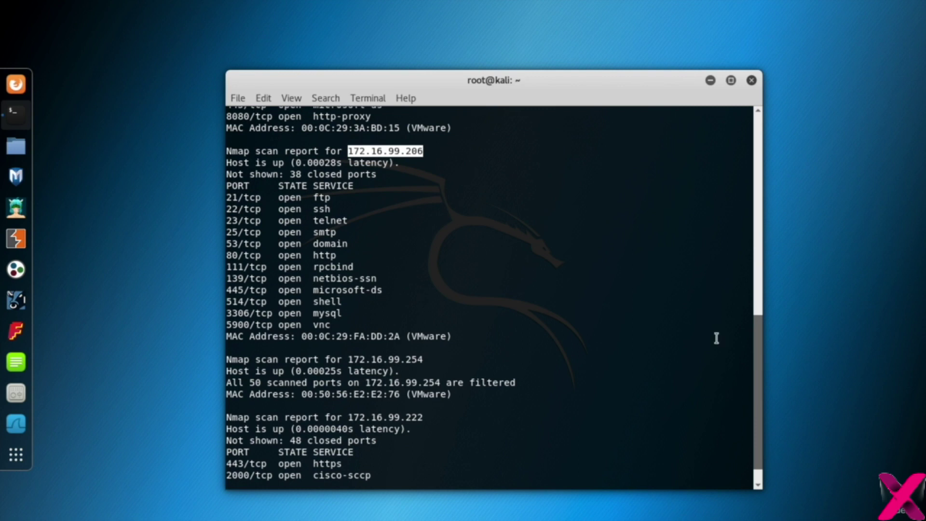
click(230, 197)
drag(230, 196, 354, 325)
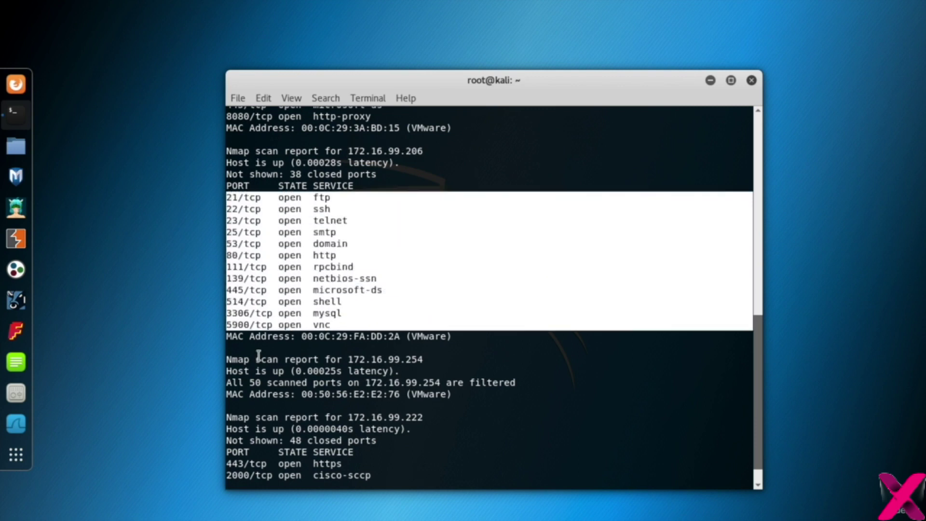
drag(405, 359, 759, 368)
scroll(760, 376, down, 1)
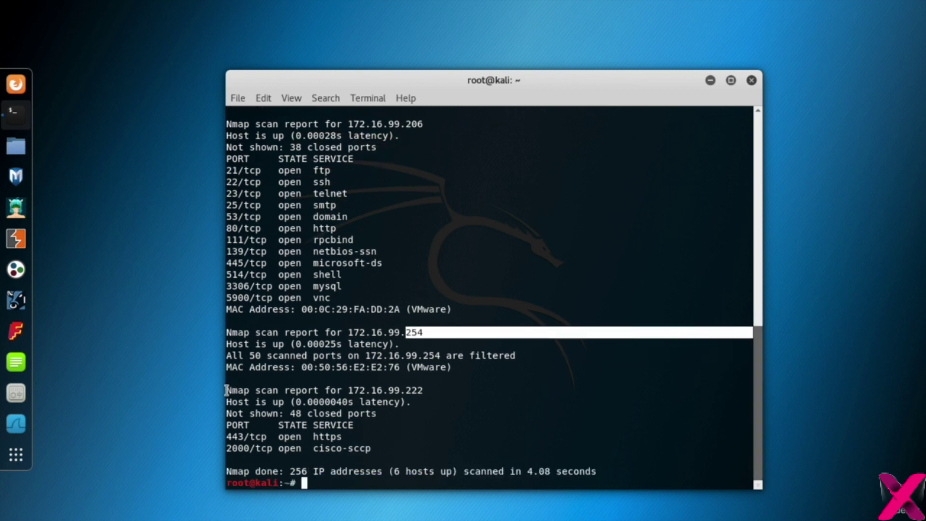
drag(225, 390, 430, 391)
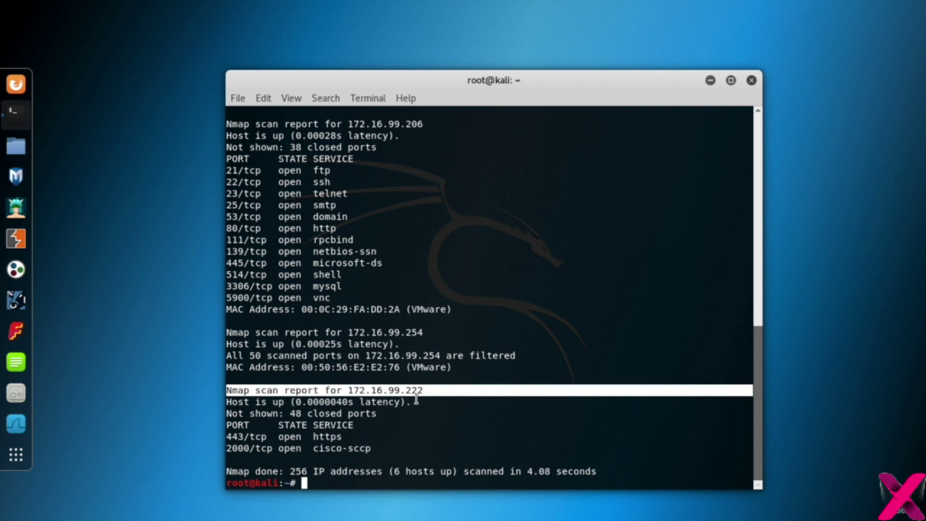
drag(226, 436, 368, 453)
click(466, 455)
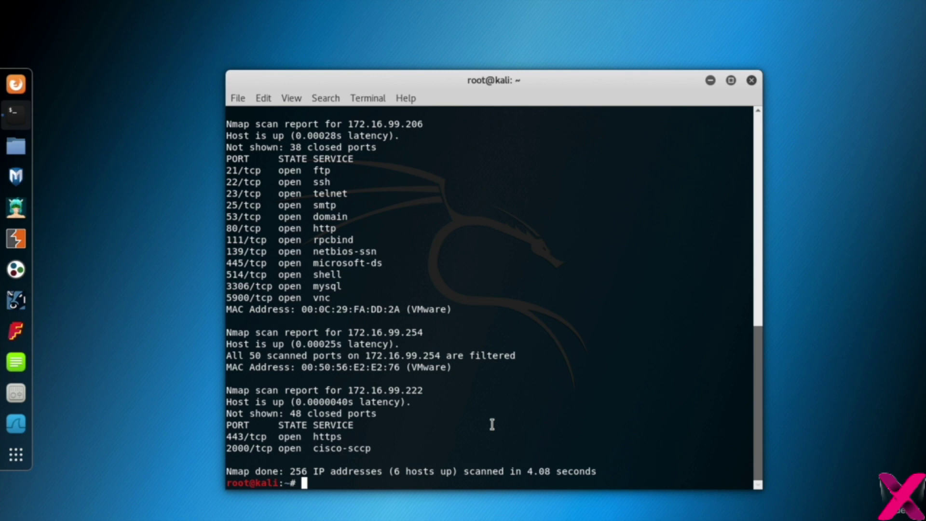
- Clear the terminal, switch to Wireshark and start capturing on the eth0 interface
key(ctrl+l)
click(22, 427)
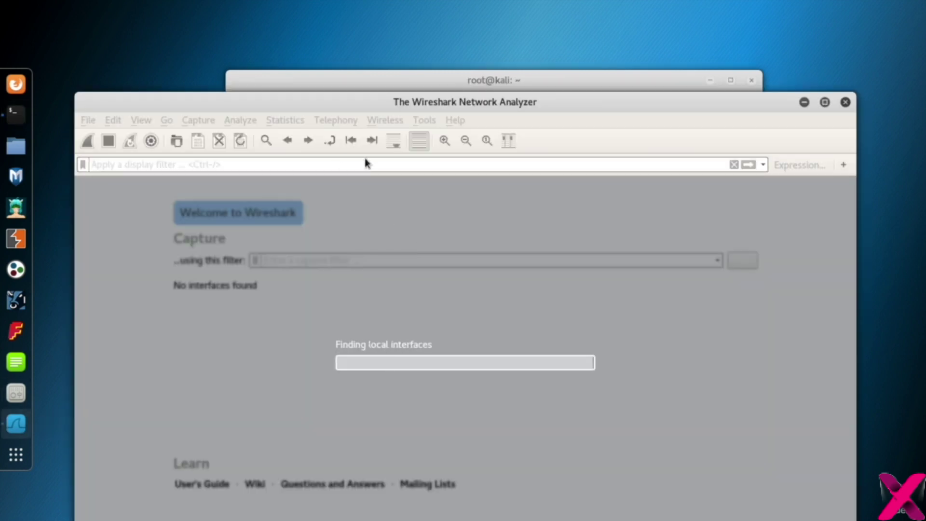
click(585, 367)
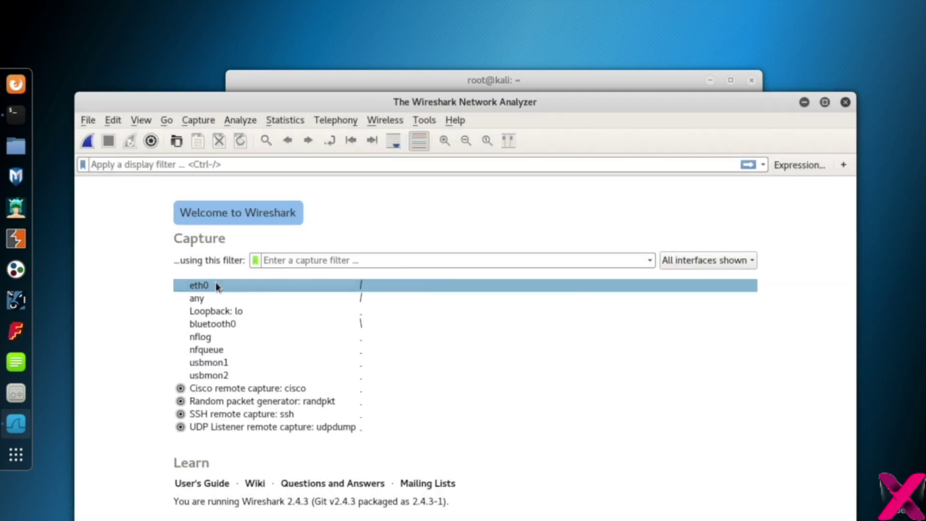
double_click(215, 285)
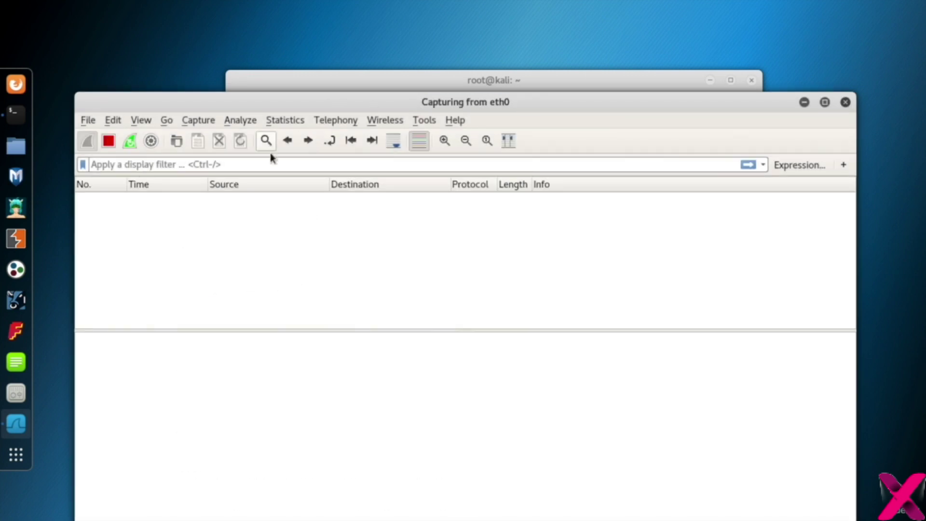
- Apply the display filter ip.addr==172.16.99.139 && tcp to the running capture
text(ip.add)
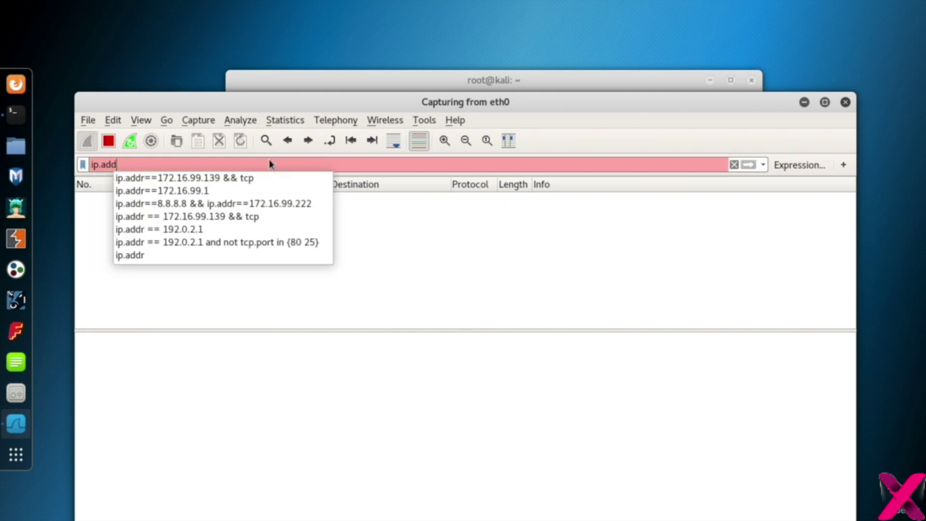
key(Down)
key(Return)
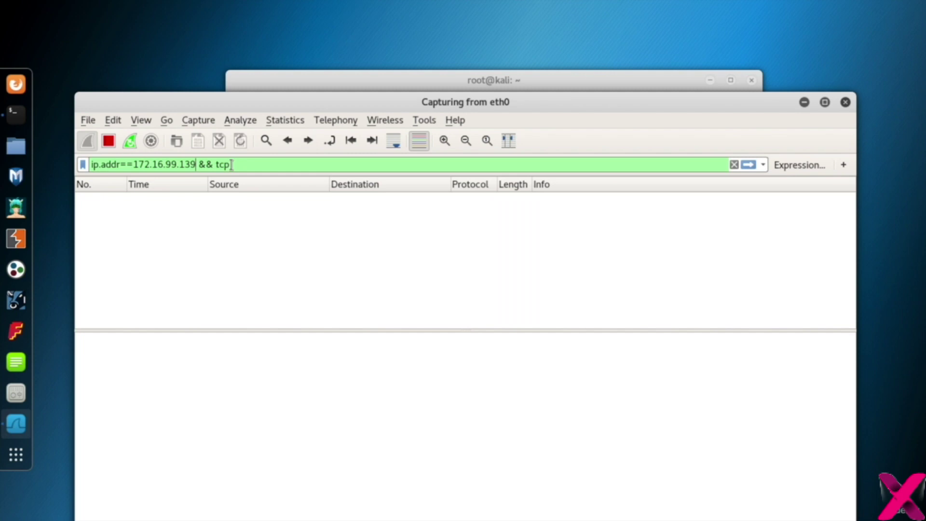
click(742, 165)
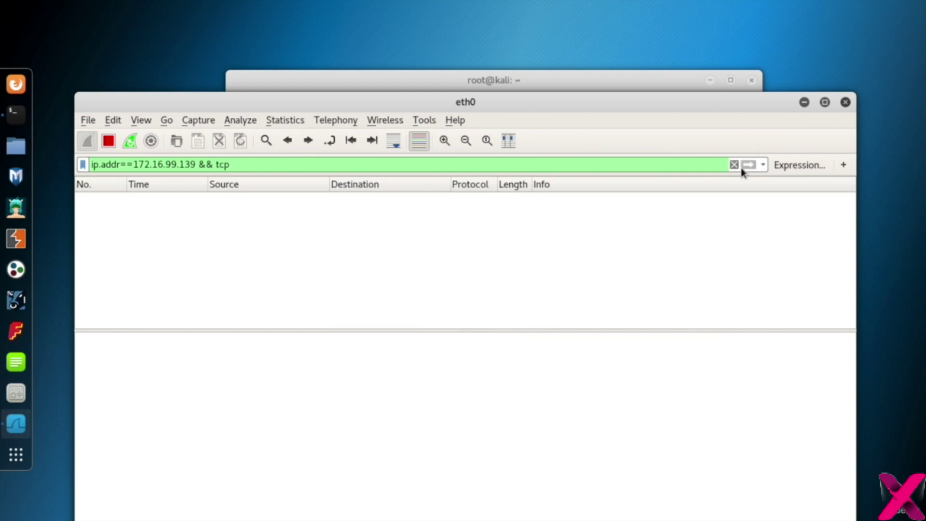
- Switch to the terminal and run an nmap SYN scan of port 80 on the target (nmap -sS 172.16.99.139 -p80)
drag(449, 82, 450, 21)
text(nmap)
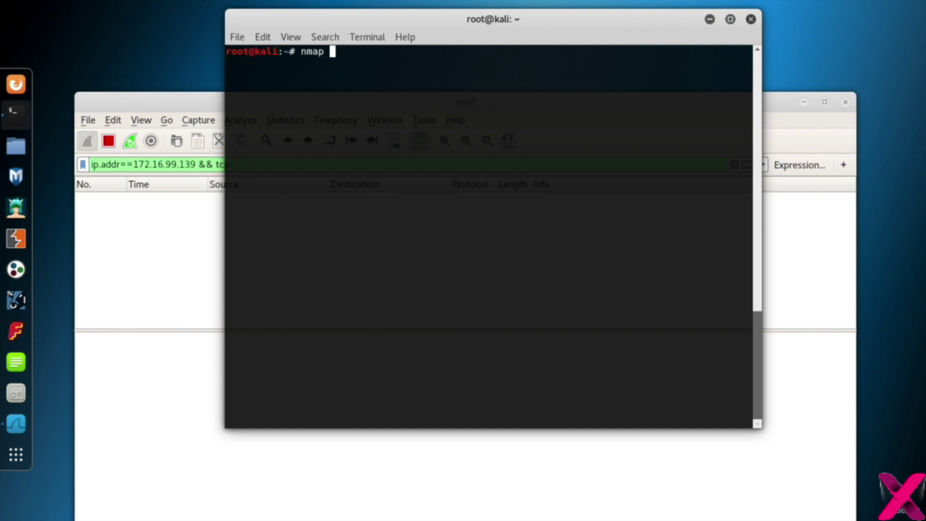
text( -sS 172.16.99)
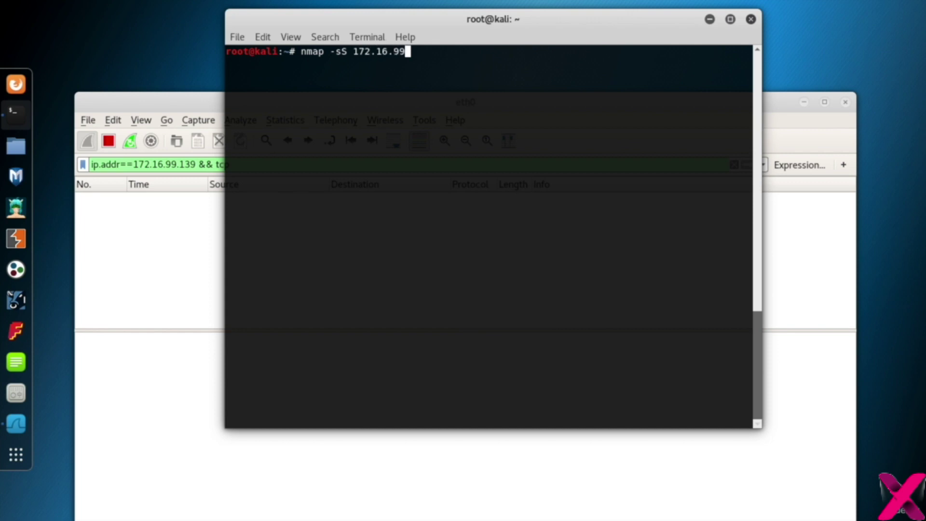
text(.139 -p80)
key(Return)
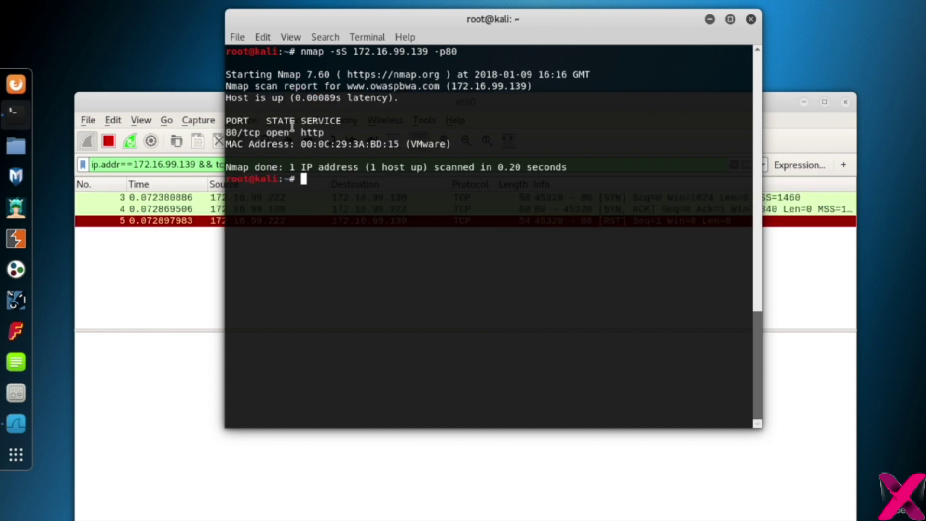
- Return to Wireshark and stop the eth0 capture
click(184, 101)
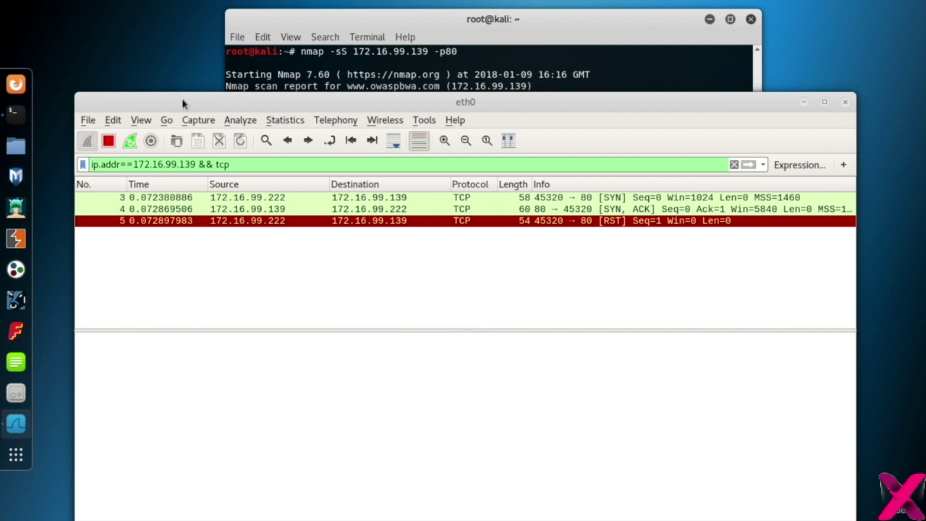
click(166, 104)
click(109, 141)
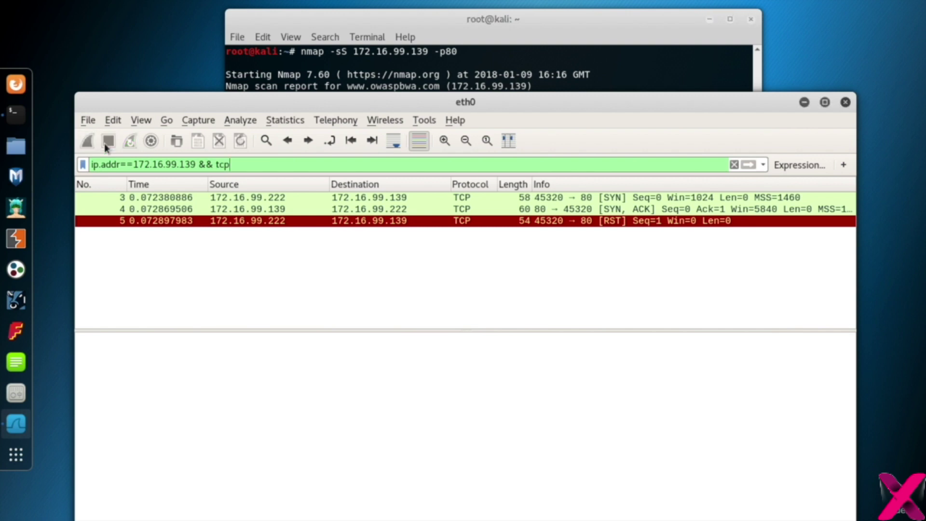
- Inspect the SYN, SYN-ACK and RST packets of the port 80 scan, and expand the RST packet's Transmission Control Protocol details
click(531, 200)
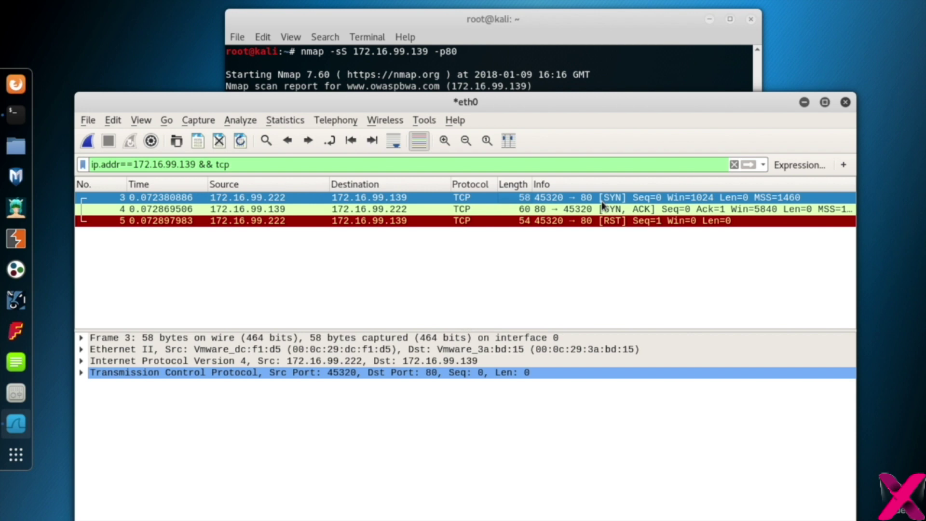
click(632, 212)
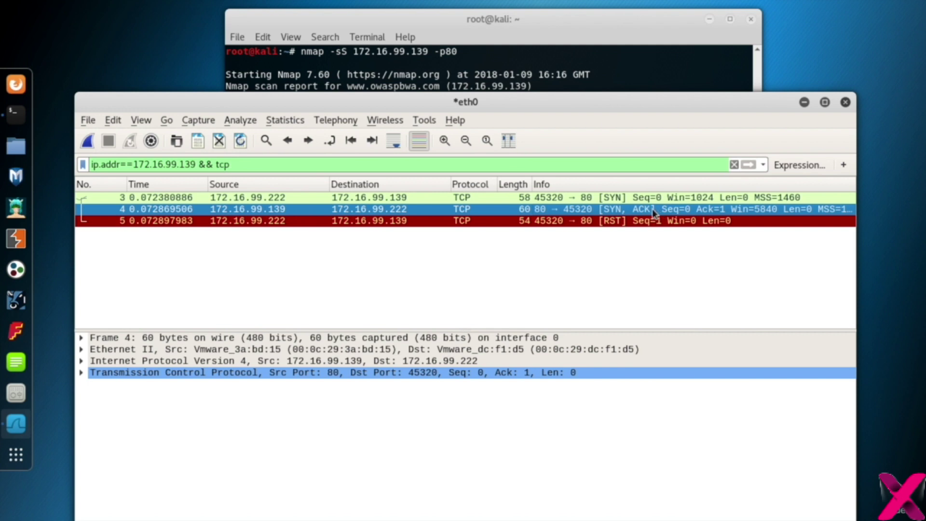
click(497, 221)
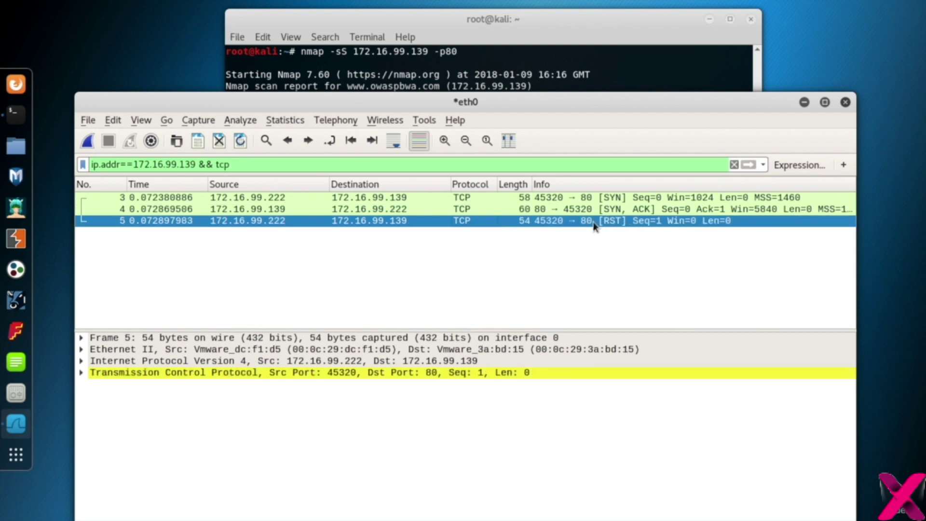
click(81, 374)
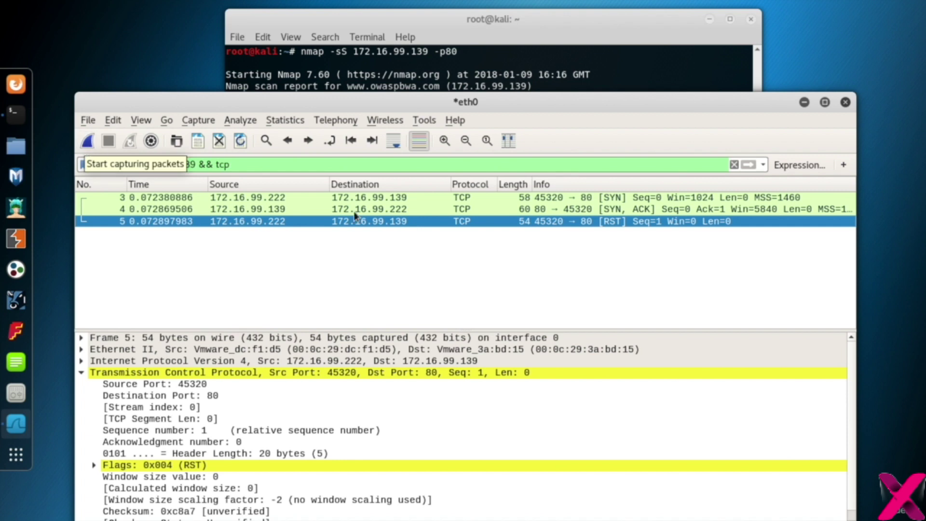
- Start a new eth0 capture without saving the previous one, and run nmap -sS 172.16.99.139 -p81 in the terminal
click(87, 141)
click(469, 268)
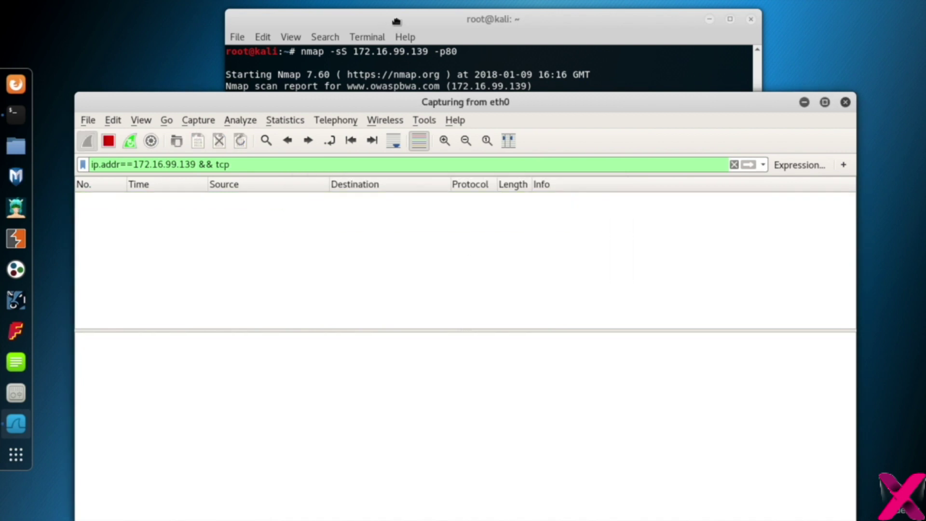
click(398, 27)
key(BackSpace)
text(172.16.99.139 -p81)
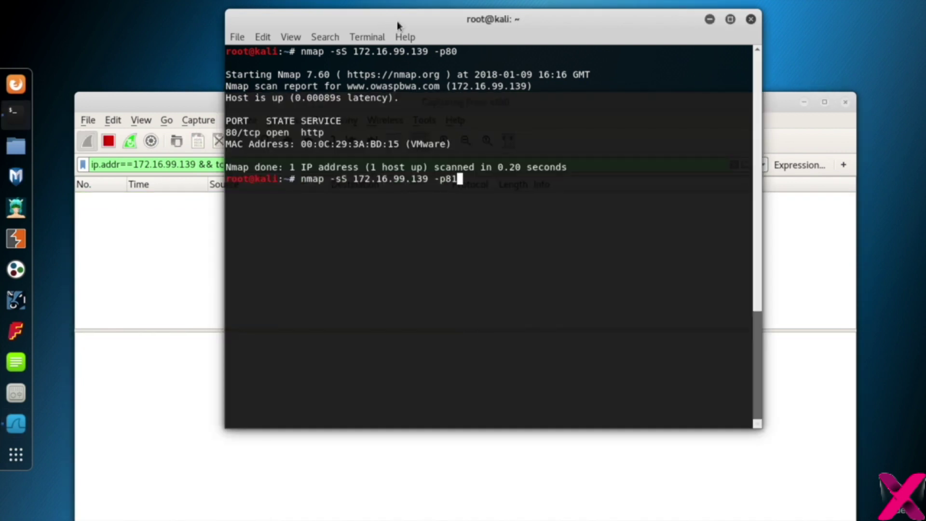
key(Return)
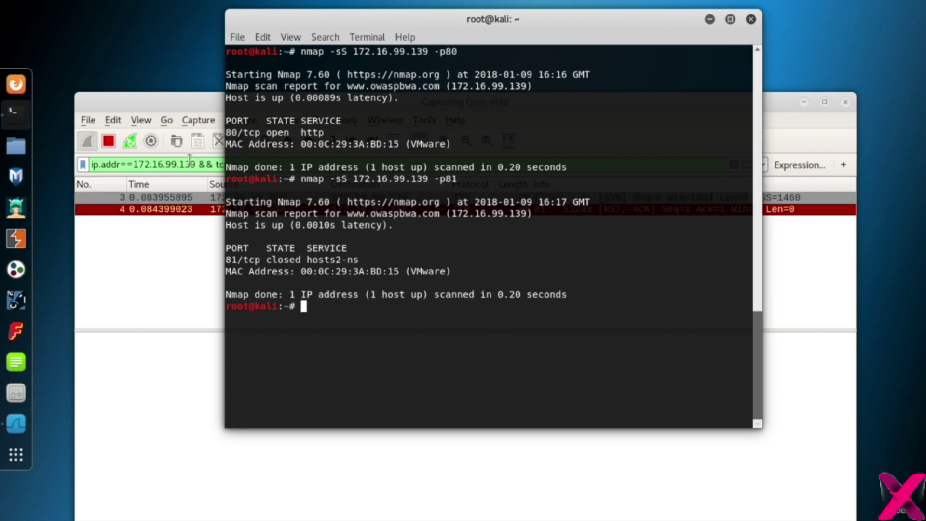
- Stop the capture in Wireshark and inspect the SYN and RST, ACK packets of the port 81 scan
click(108, 141)
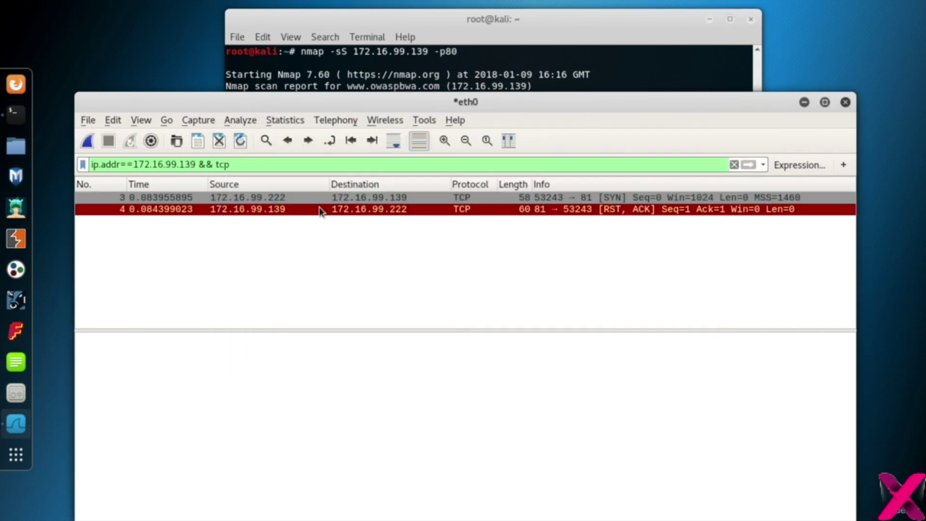
click(423, 195)
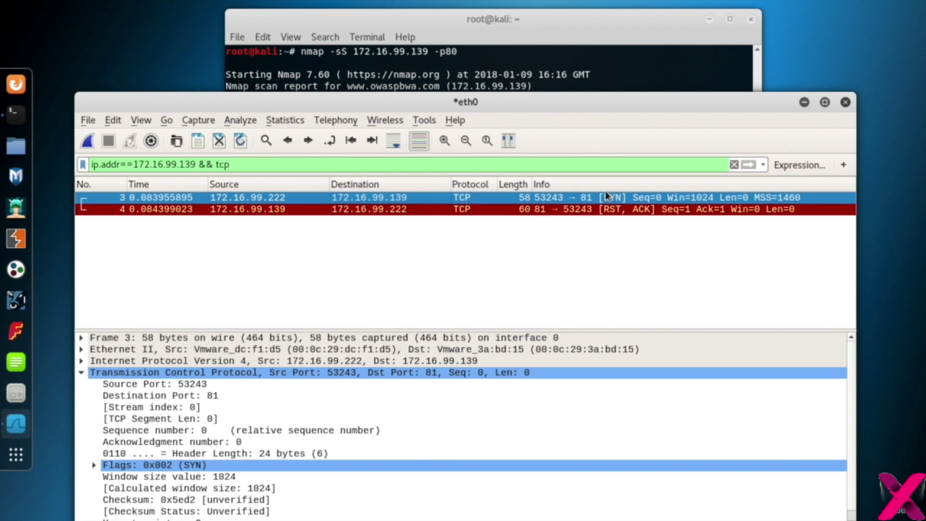
click(620, 210)
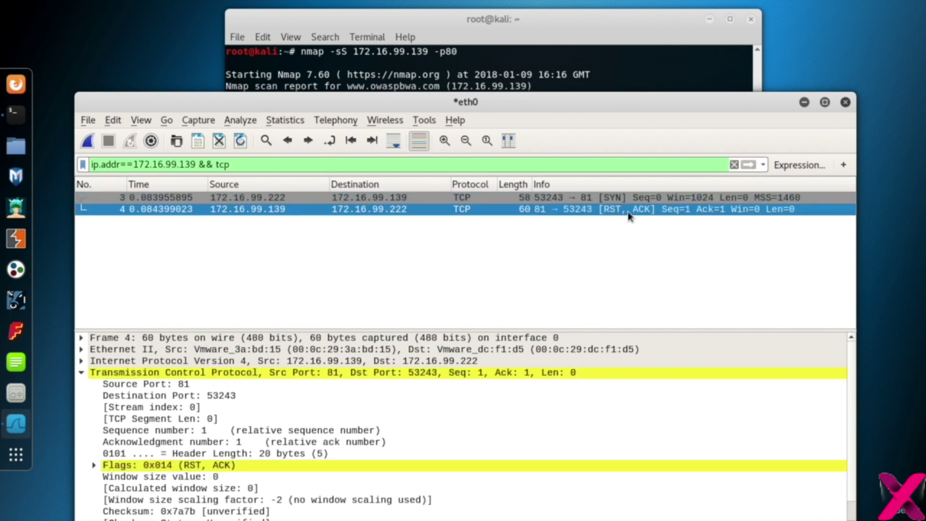
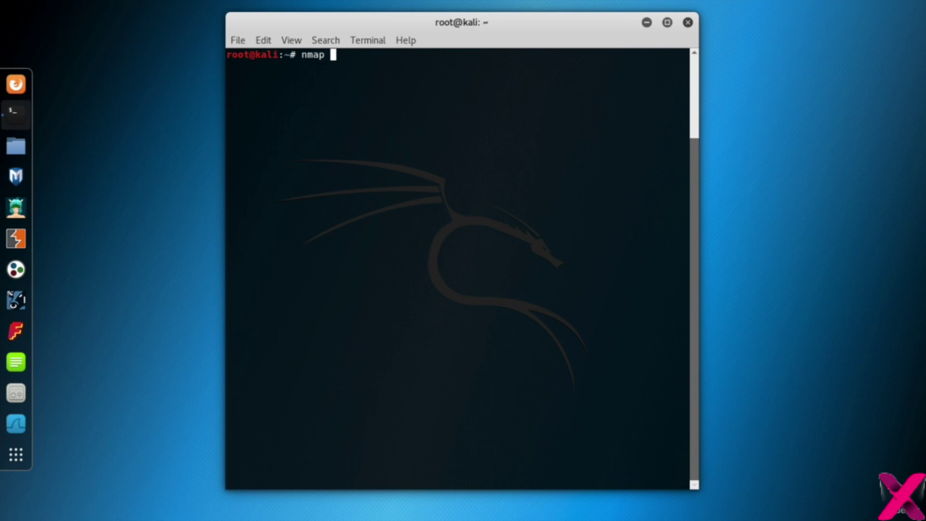
- Run a TCP connect scan of the ten most common ports with nmap -sT -n -Pn 172.16.99.206 --top-ports 10
text(sT -n)
text(-Pn)
text(172.16.)
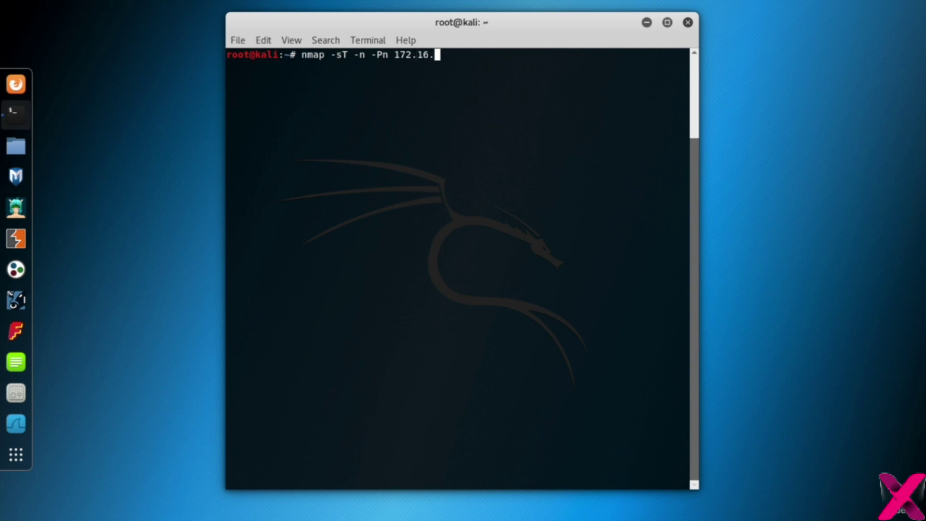
text(99.206 --top-ports 10)
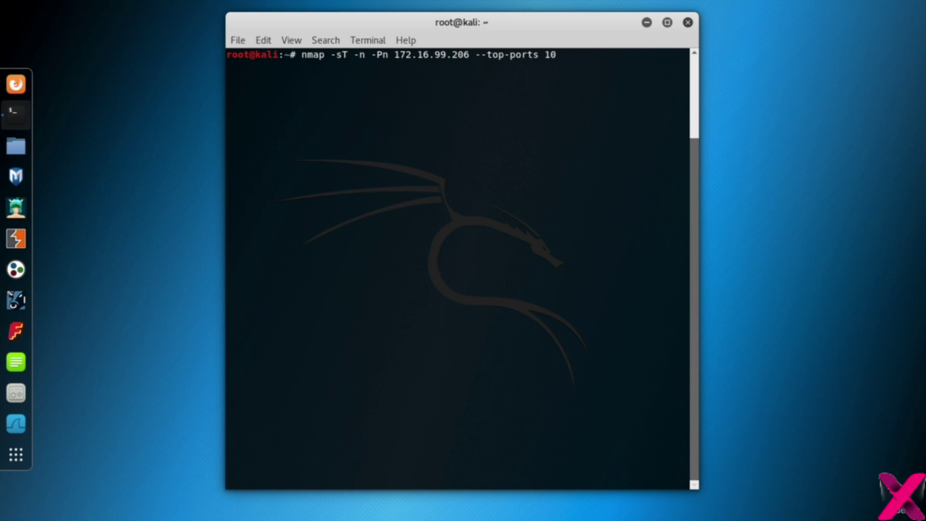
key(Return)
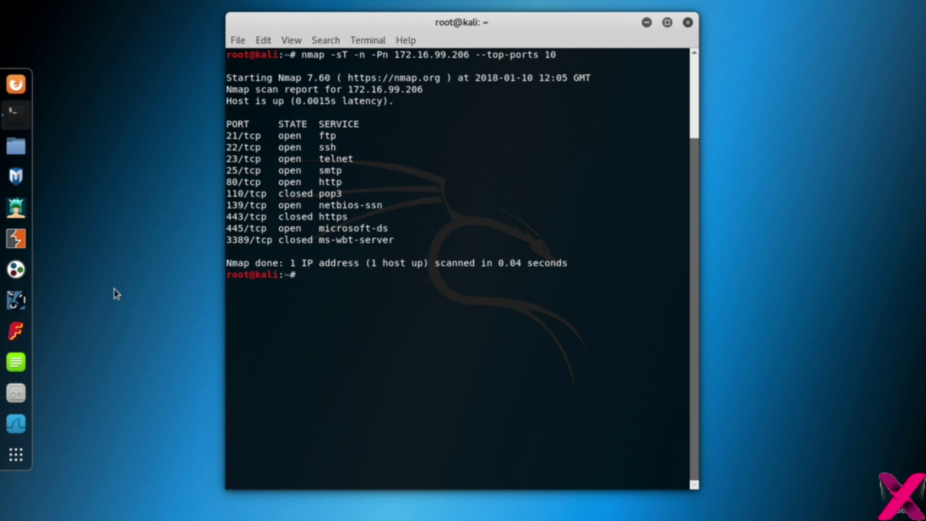
- Open Wireshark, dismiss the Lua error message, and start capturing on eth0
click(16, 423)
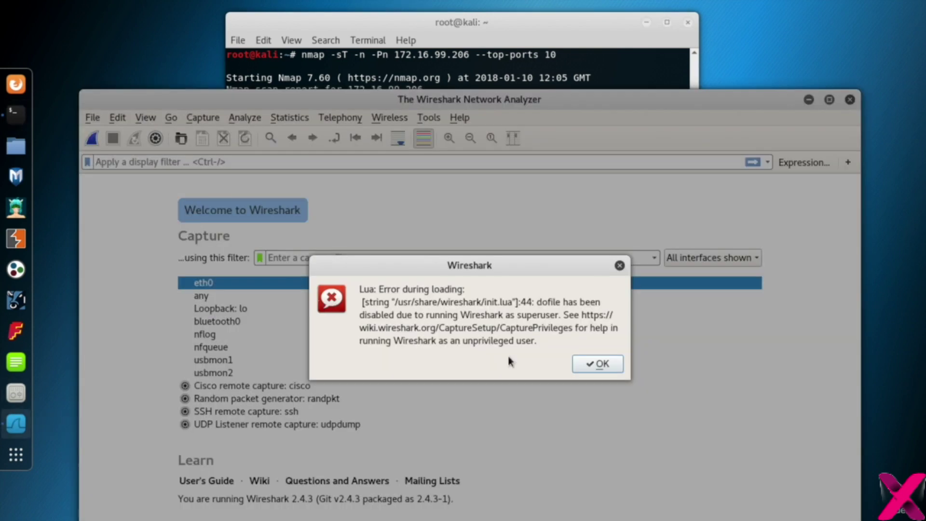
click(603, 364)
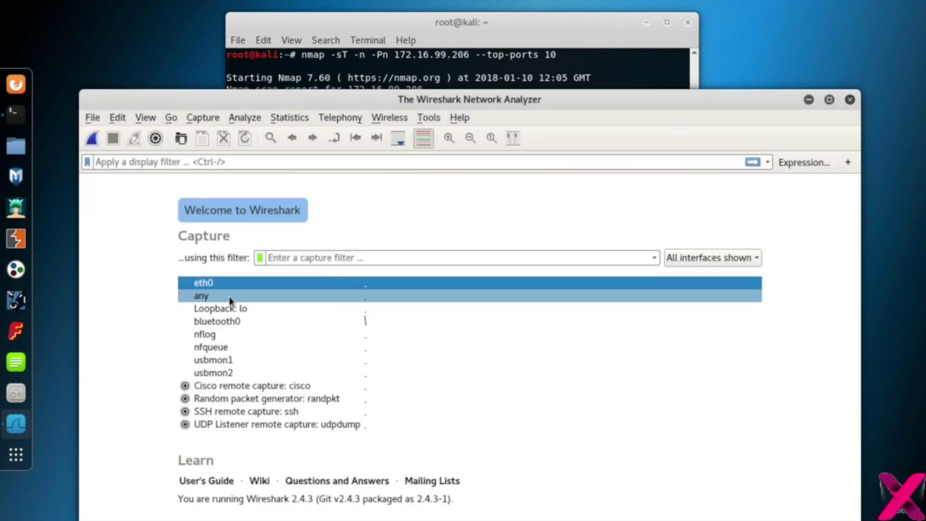
double_click(217, 285)
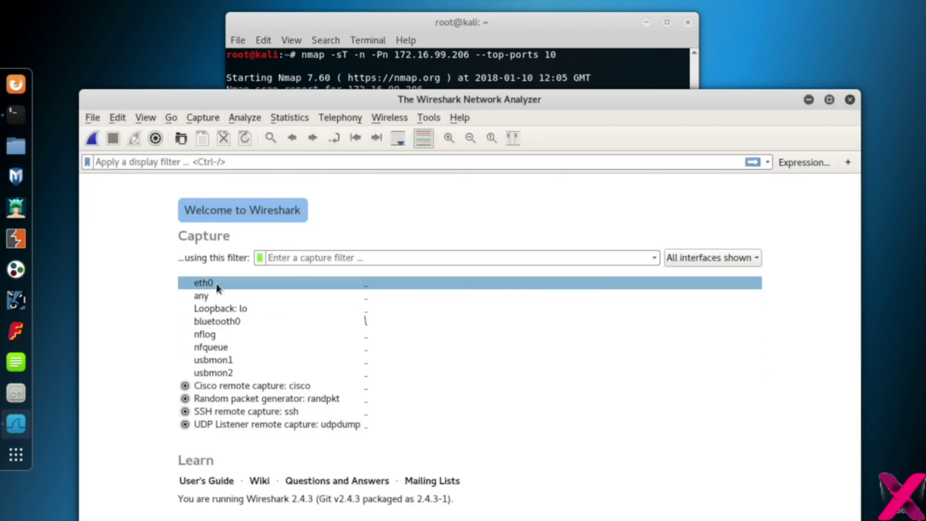
drag(336, 97, 325, 82)
- Apply the display filter ip.addr == 172.16.99.206 && tcp to the running capture
click(272, 144)
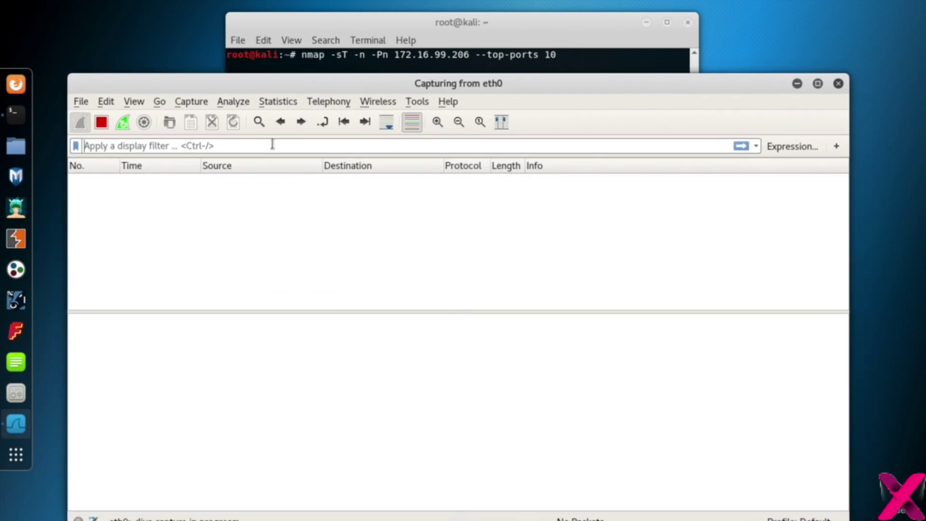
text(ip.add)
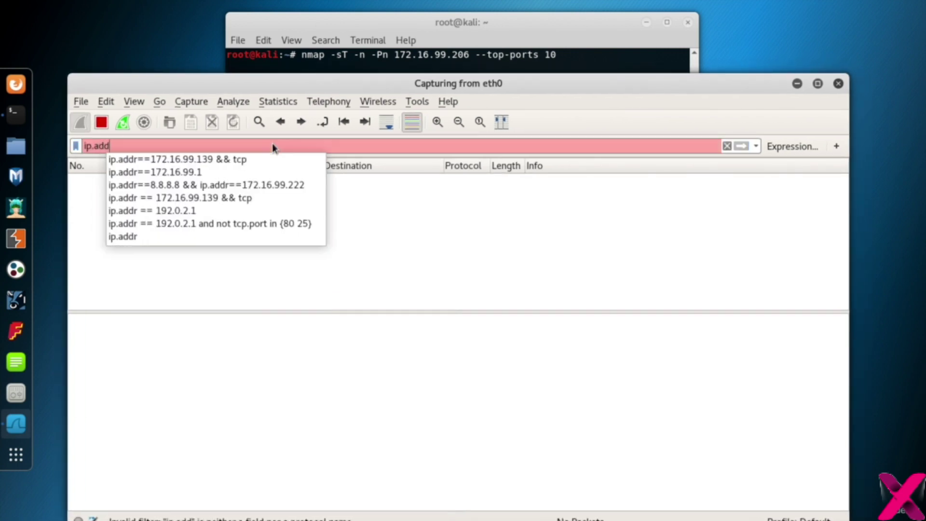
text(r ==)
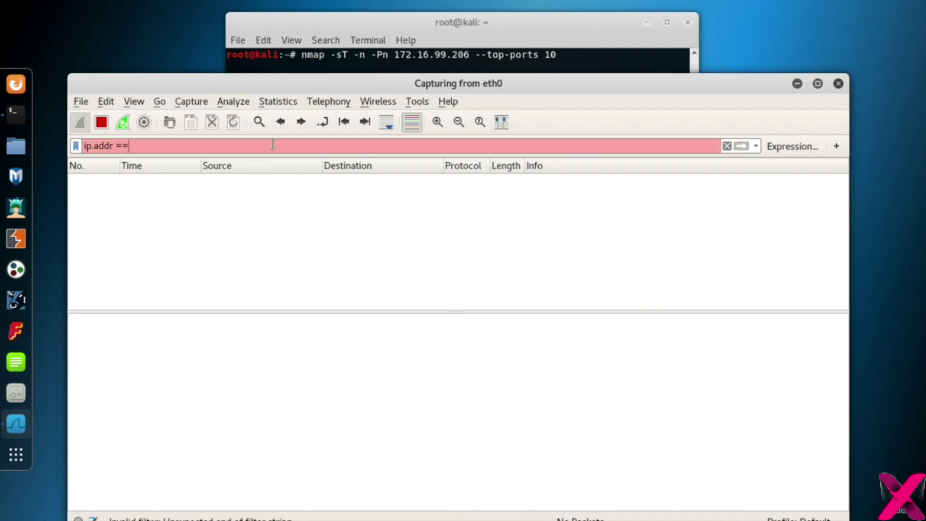
text( 172.16.99.206 )
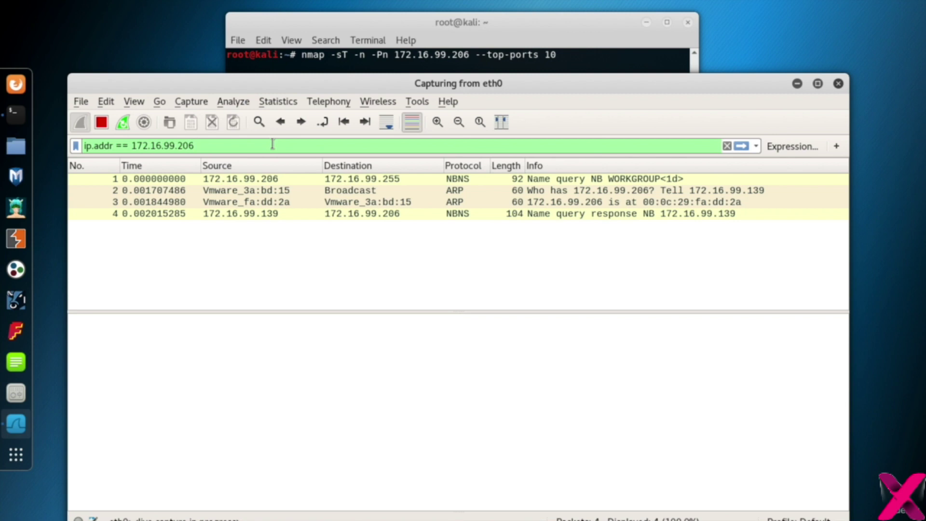
text(&& )
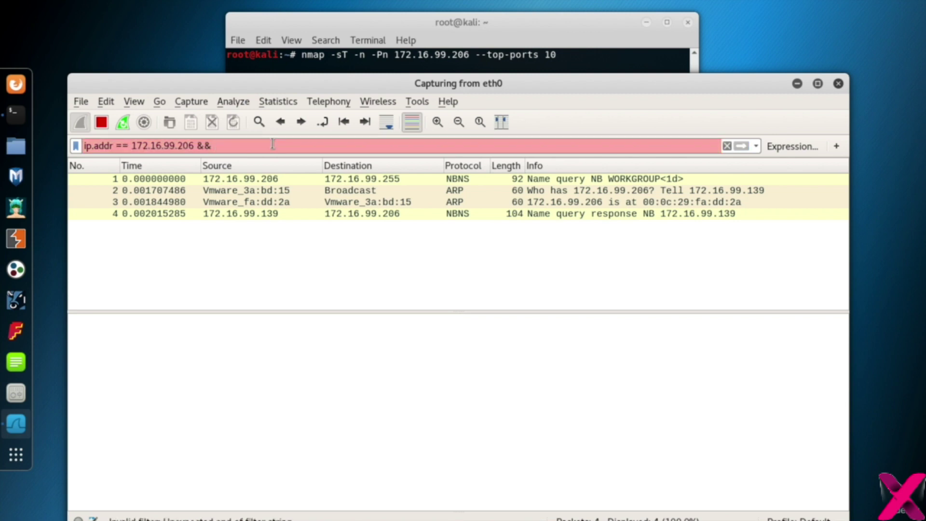
text(tcp)
click(741, 146)
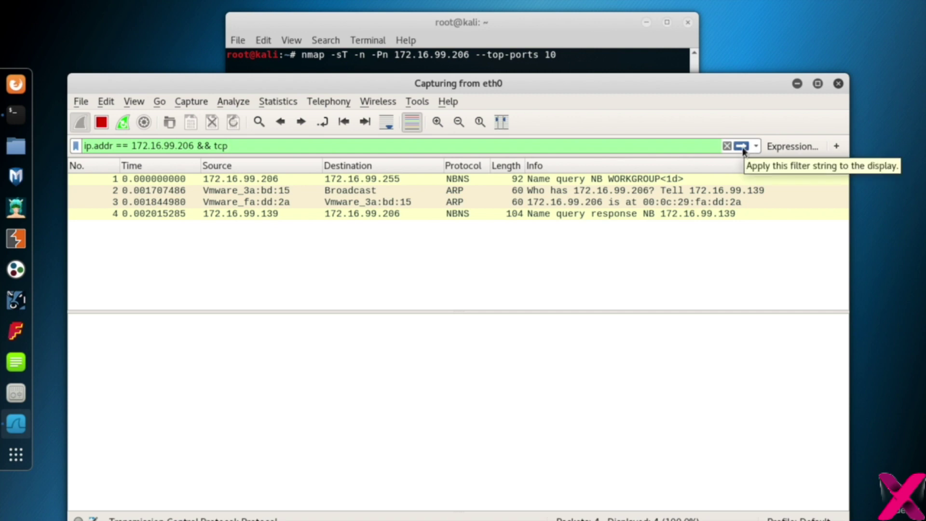
- Restart the eth0 capture without saving the packets captured so far
click(122, 122)
click(381, 270)
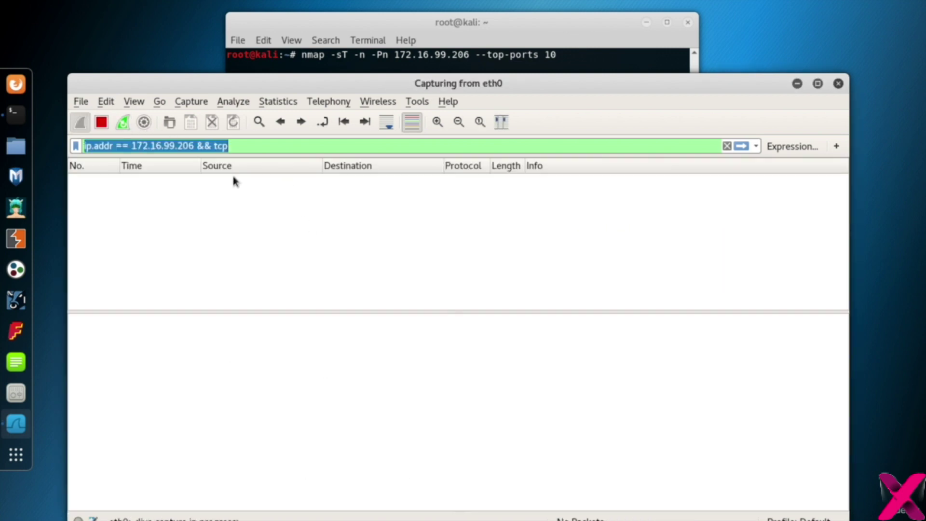
click(242, 152)
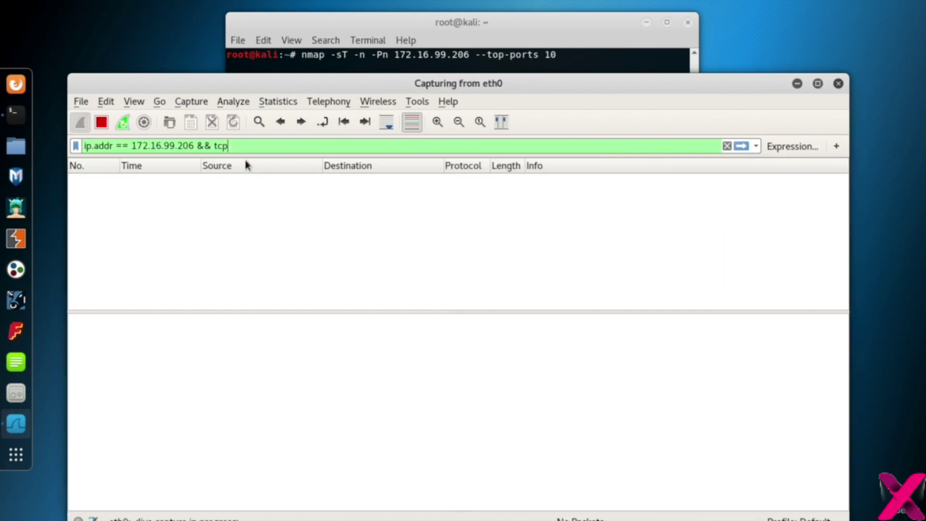
- Switch to the terminal, clear it, and run nmap -sT -n -Pn 172.16.99.206 -p80
click(349, 22)
key(Return)
key(ctrl+l)
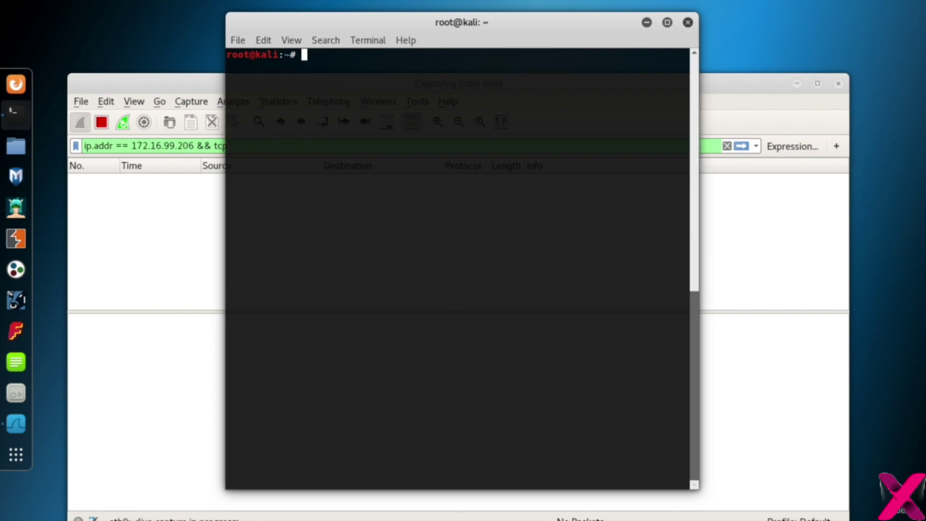
key(Up)
key(BackSpace)
key(BackSpace)
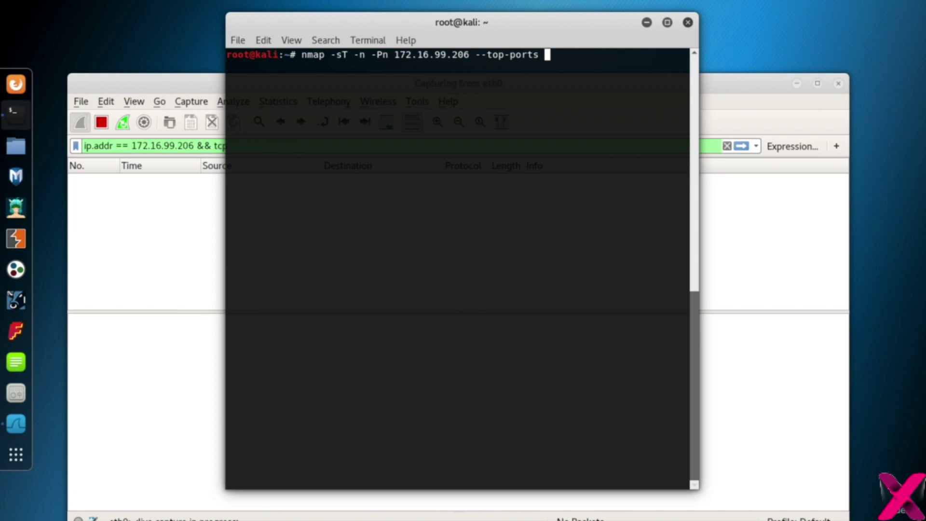
key(BackSpace)
key(BackSpace)
key(BackSpace)
key(BackSpace)
key(BackSpace)
key(BackSpace)
key(BackSpace)
key(BackSpace)
key(BackSpace)
key(BackSpace)
key(BackSpace)
key(BackSpace)
text(-p80)
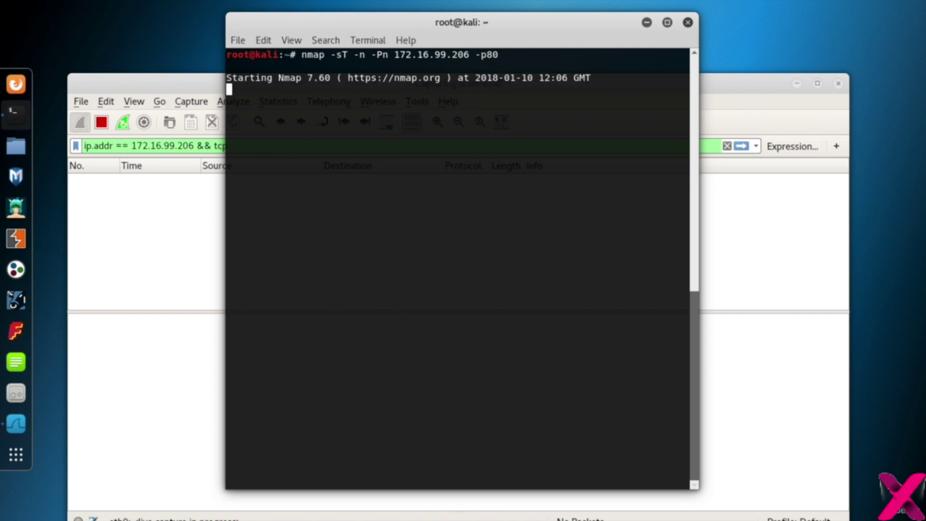
key(Return)
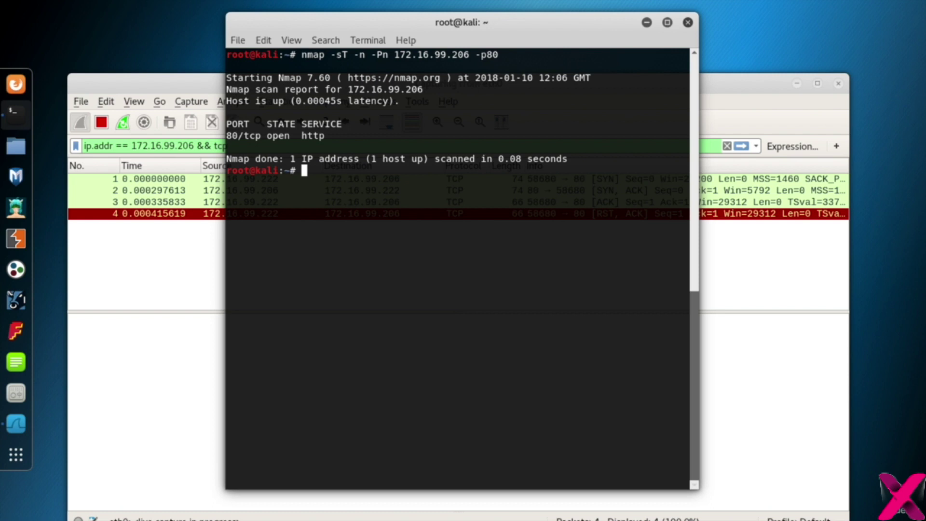
- Stop the capture in Wireshark and inspect the SYN, SYN-ACK, ACK and RST, ACK packets of the port 80 connect scan
click(189, 259)
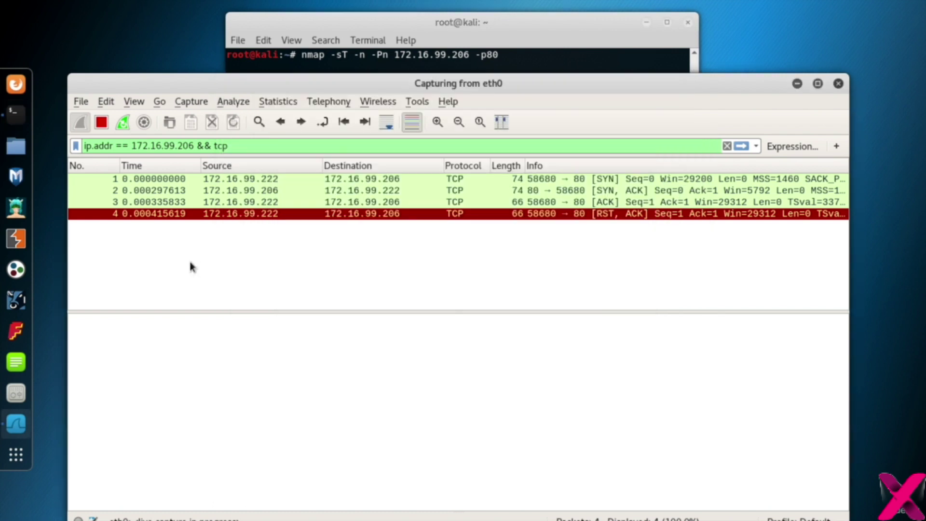
click(103, 123)
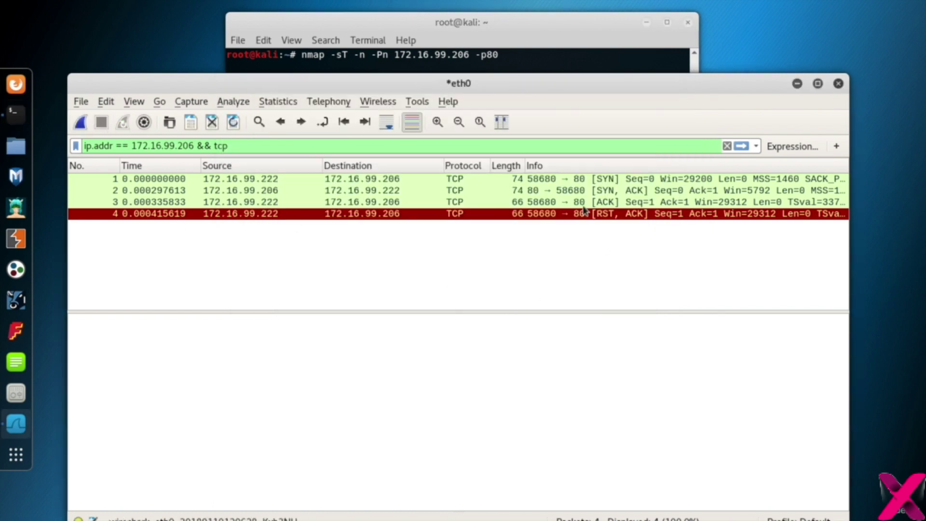
click(584, 180)
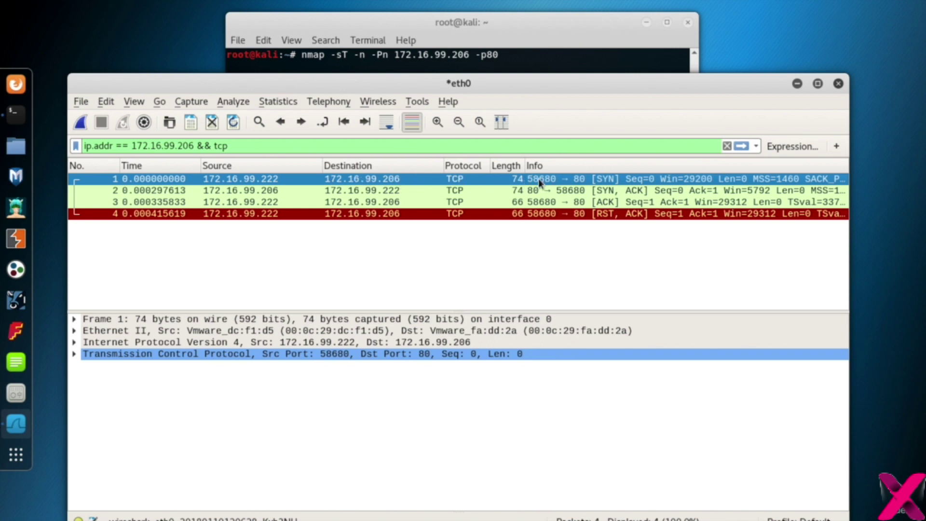
click(584, 190)
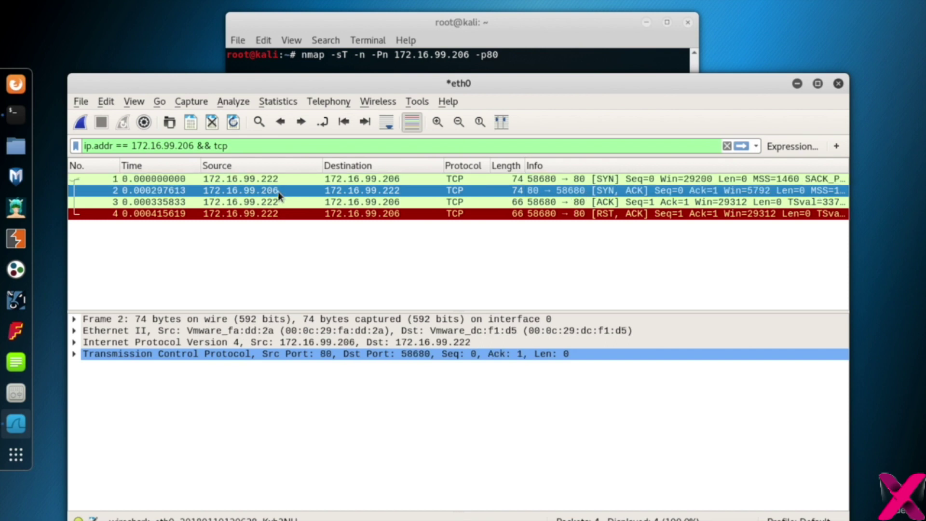
click(603, 203)
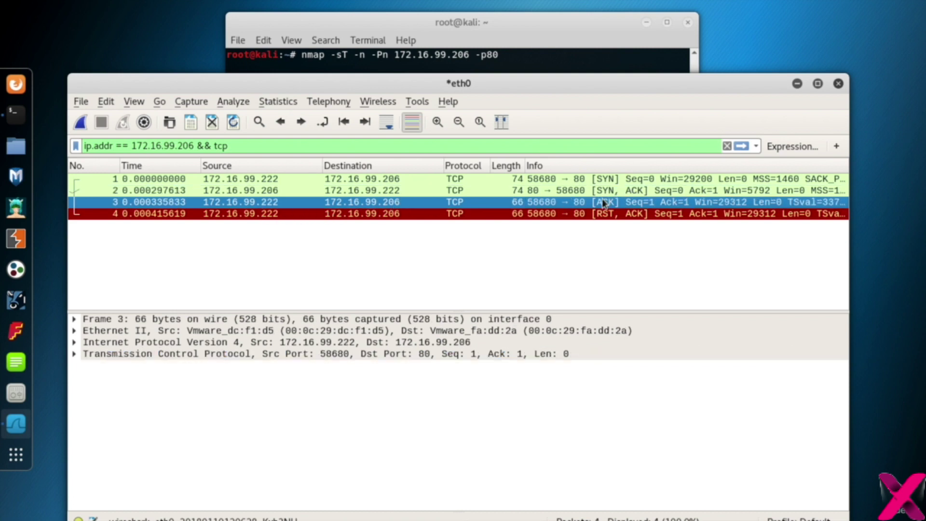
click(247, 216)
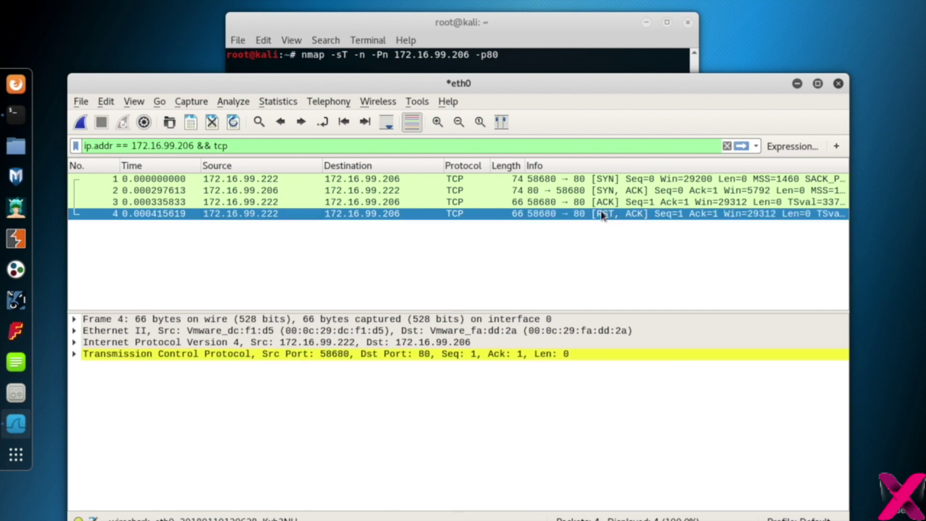
- Start a new eth0 capture without saving the previous one, and run nmap -sT -n -Pn 172.16.99.206 -p81 in the terminal
click(508, 22)
key(Up)
key(BackSpace)
text(172.16.99.206 -p81)
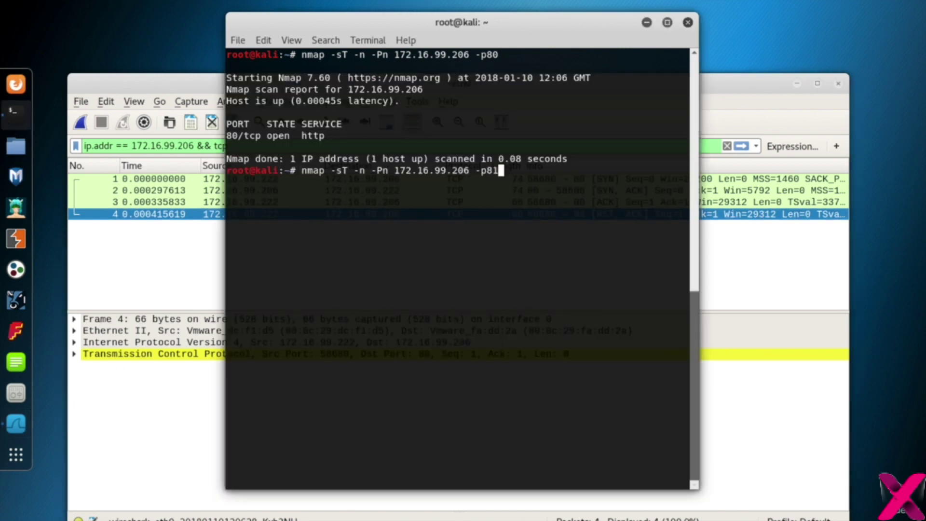
click(78, 123)
click(406, 269)
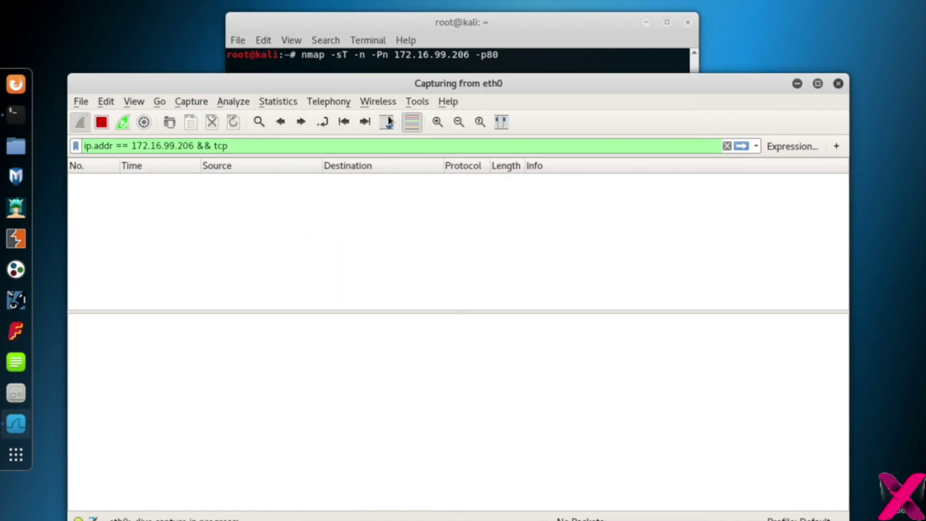
click(496, 21)
text(172.16.99.206 -p81)
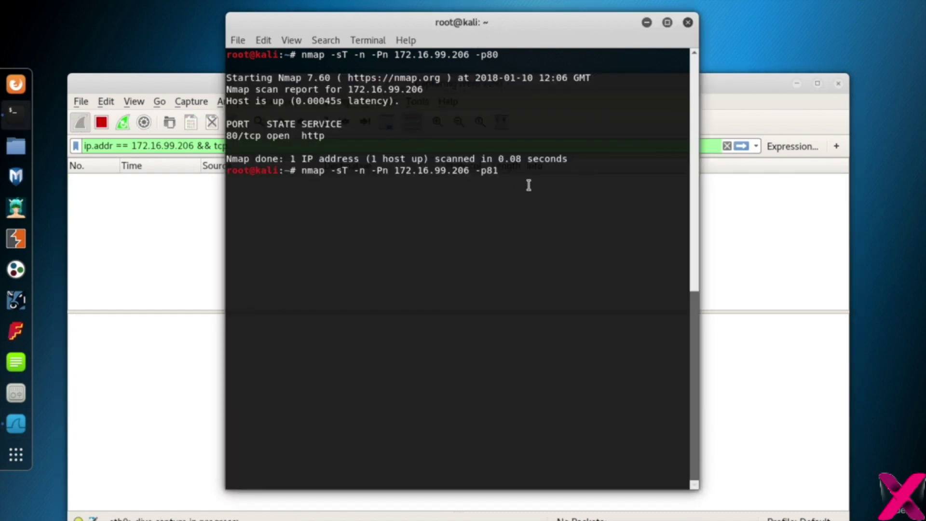
key(Return)
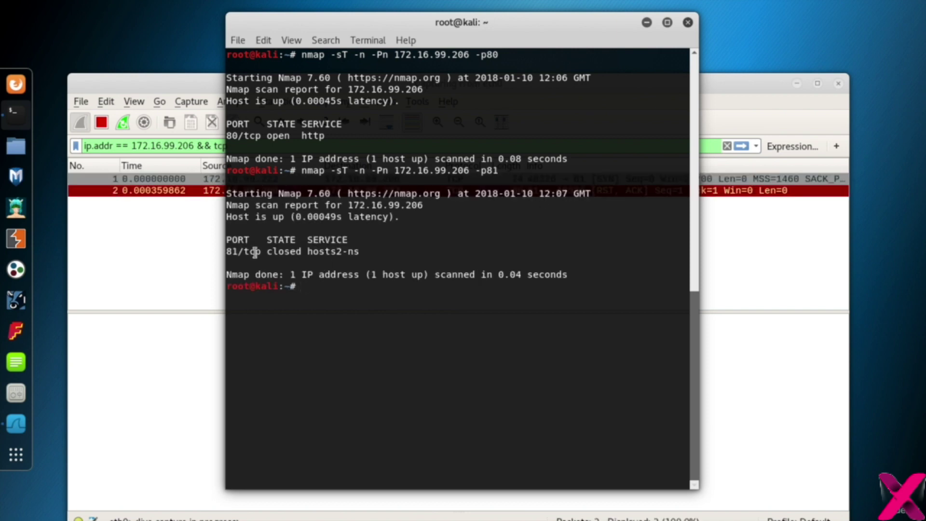
- Check the reported port 81 state, then stop the Wireshark capture and inspect the connect scan's SYN and RST, ACK packets
drag(269, 250, 292, 251)
click(275, 250)
click(195, 235)
click(247, 179)
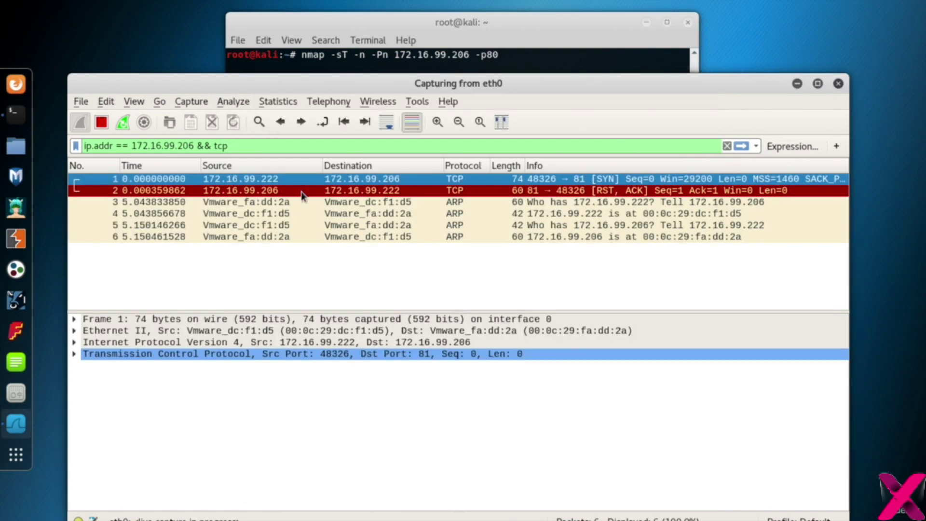
click(107, 123)
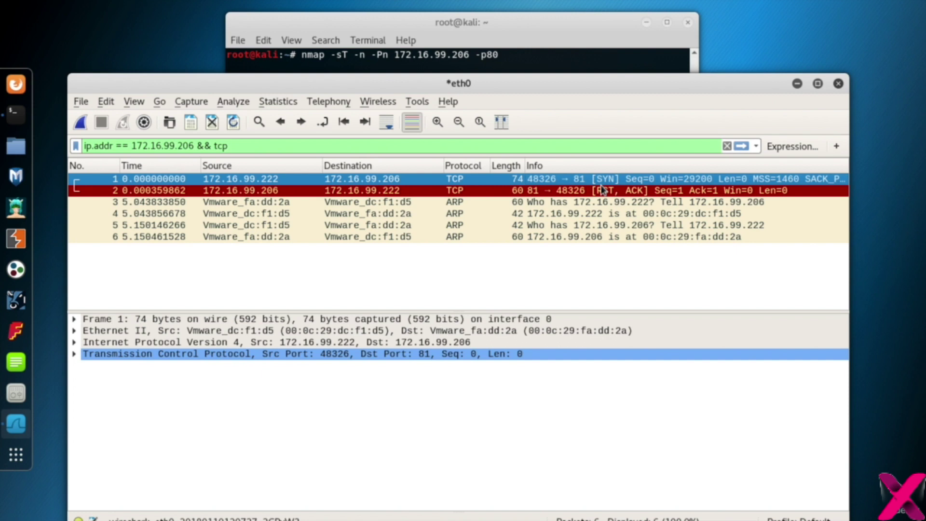
click(268, 192)
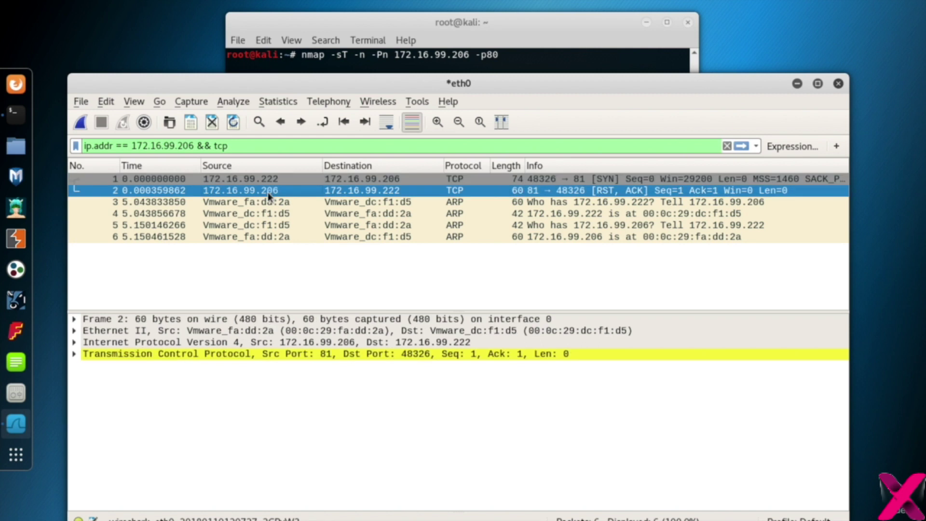